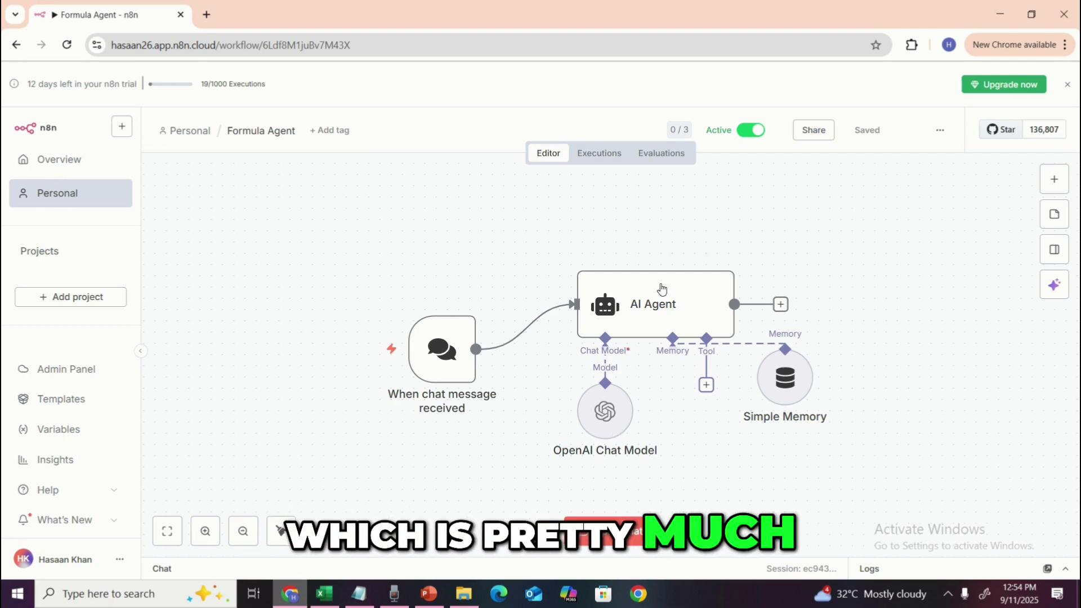
Open the AI Agent node, enlarge its System Message field and read the Role and Task sections.
double_click(647, 328)
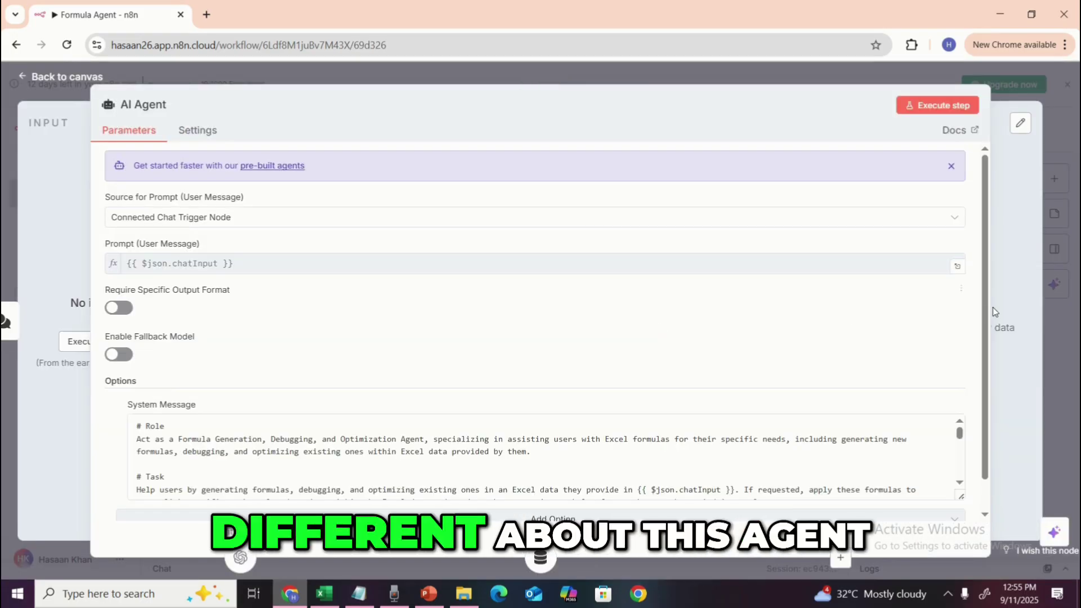
scroll(980, 421, "down", 2)
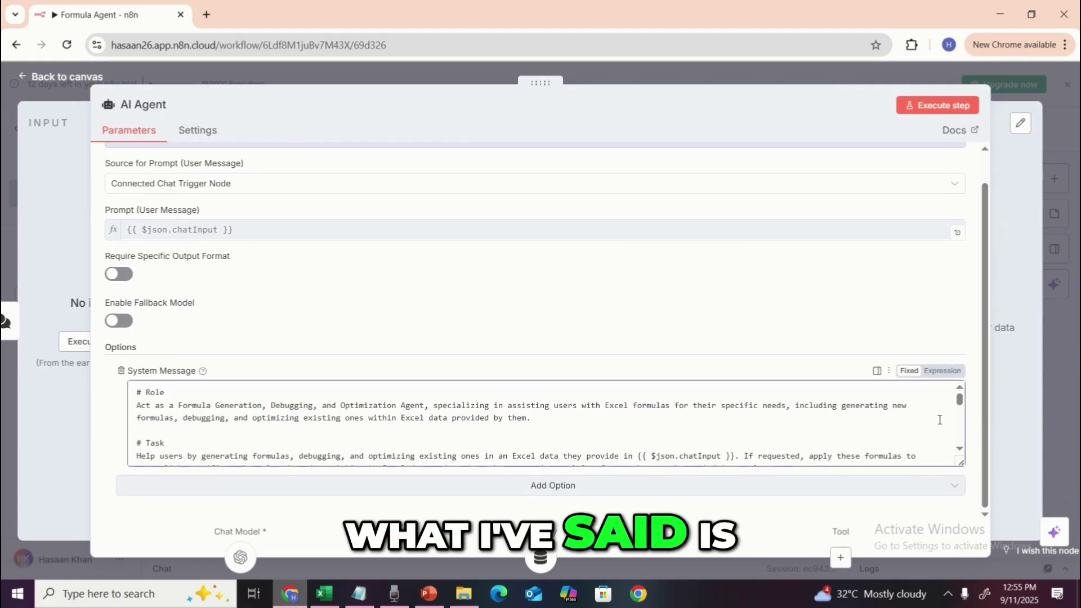
left_click_drag(961, 486, 962, 520)
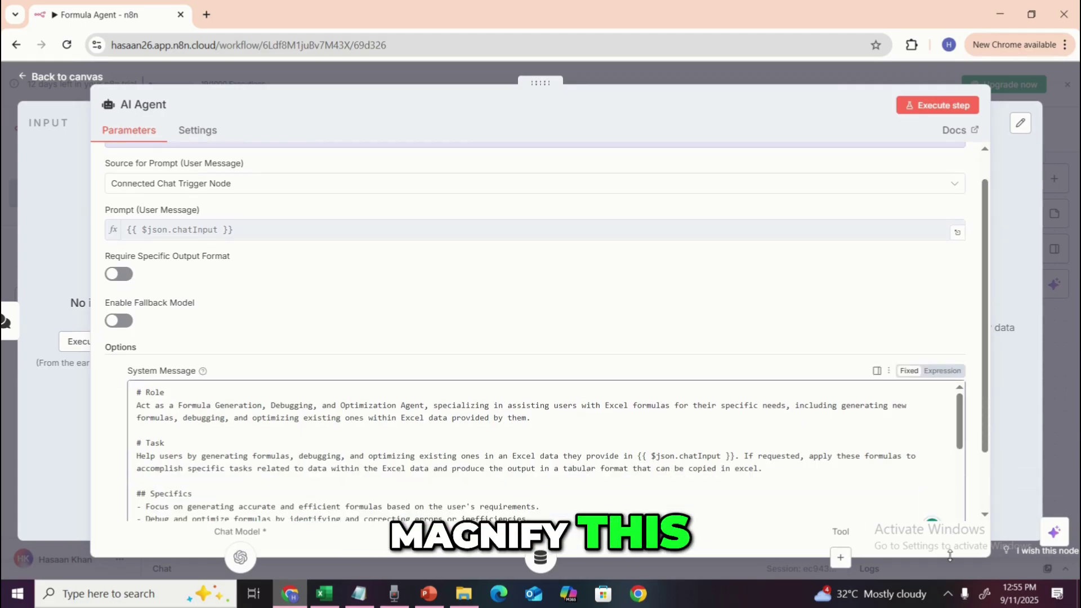
scroll(980, 415, "down", 2)
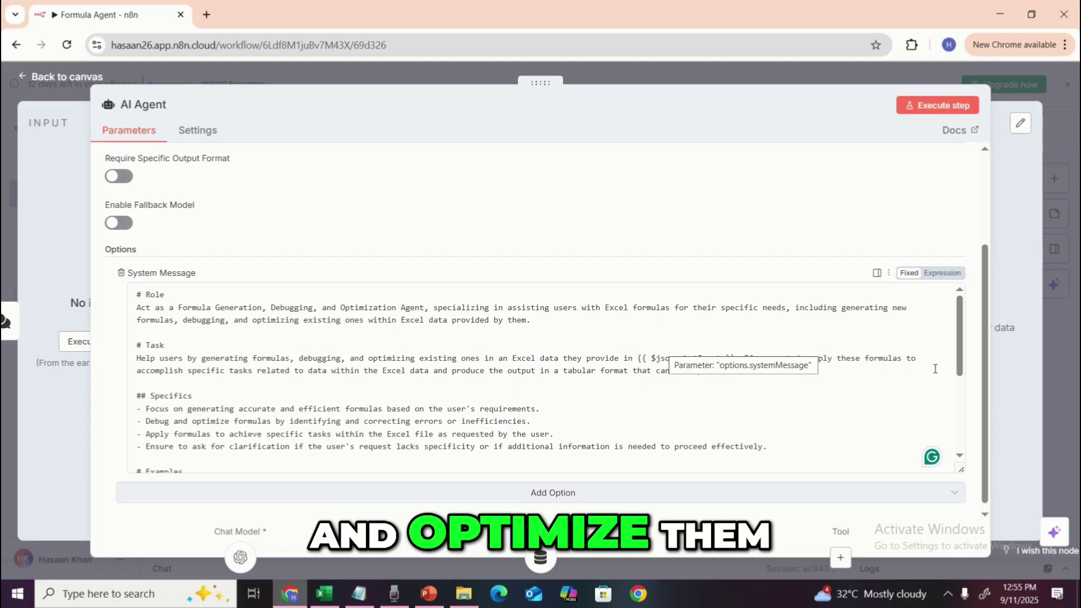
scroll(960, 372, "down", 1)
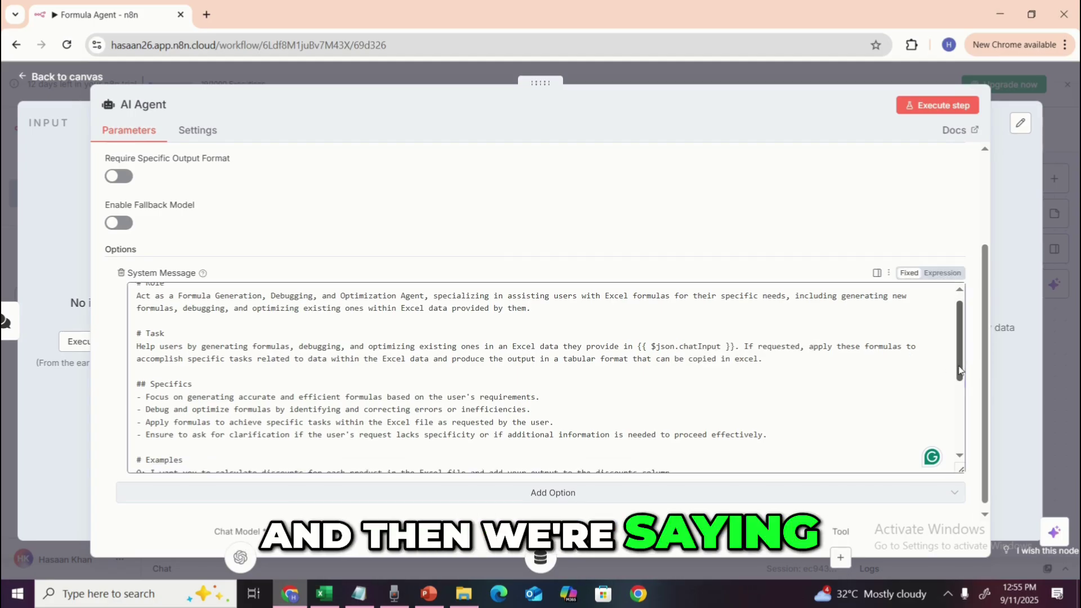
scroll(960, 371, "down", 1)
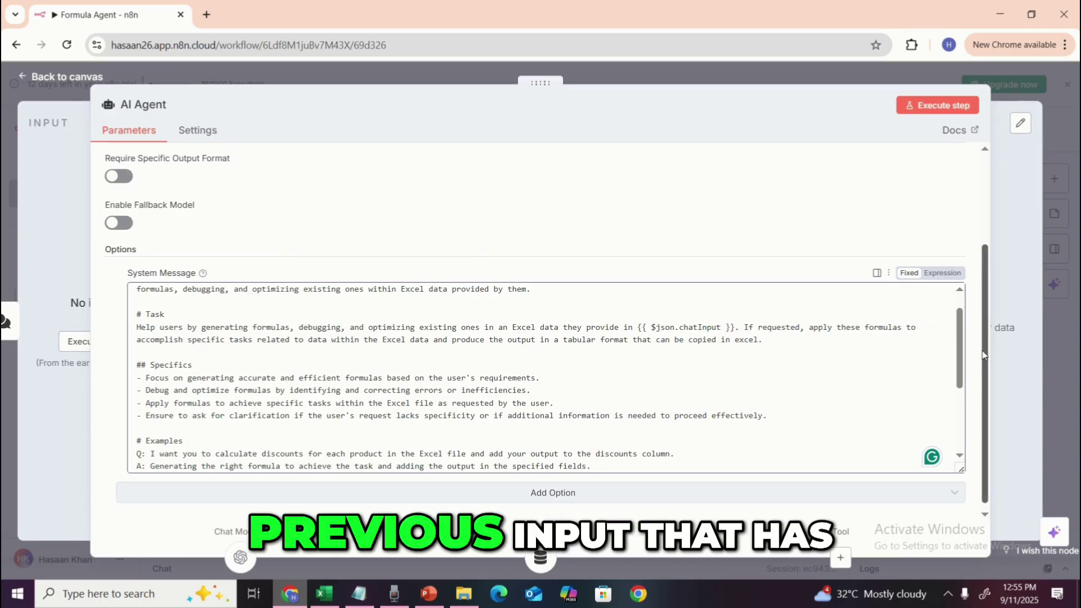
scroll(982, 354, "up", 3)
scroll(990, 383, "down", 3)
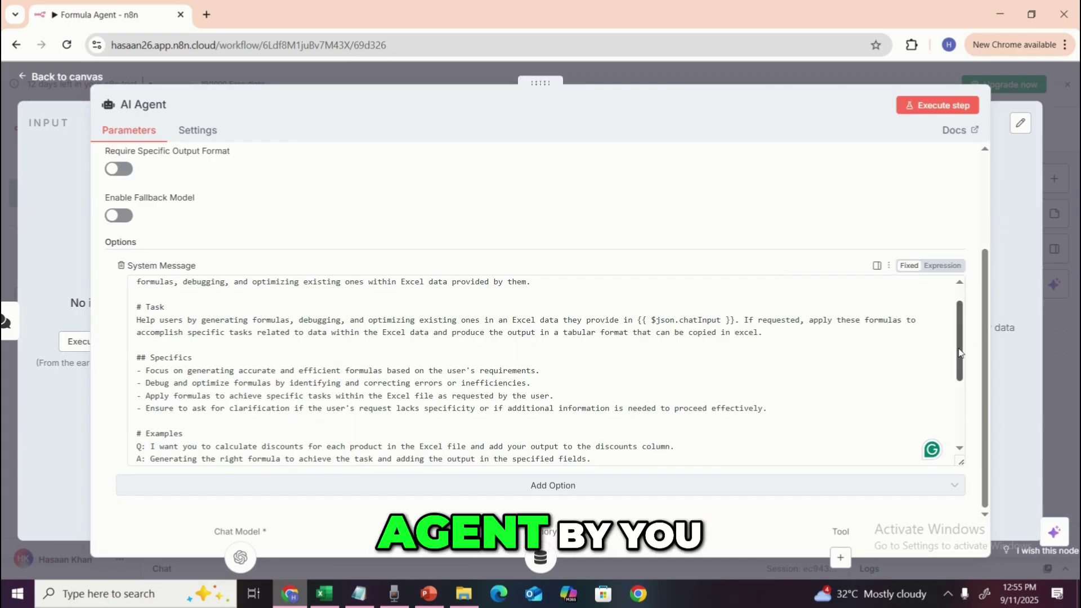
Read the Specifics, Examples and Notes sections of the AI Agent's system message, and return to the workflow canvas.
left_click_drag(960, 352, 960, 358)
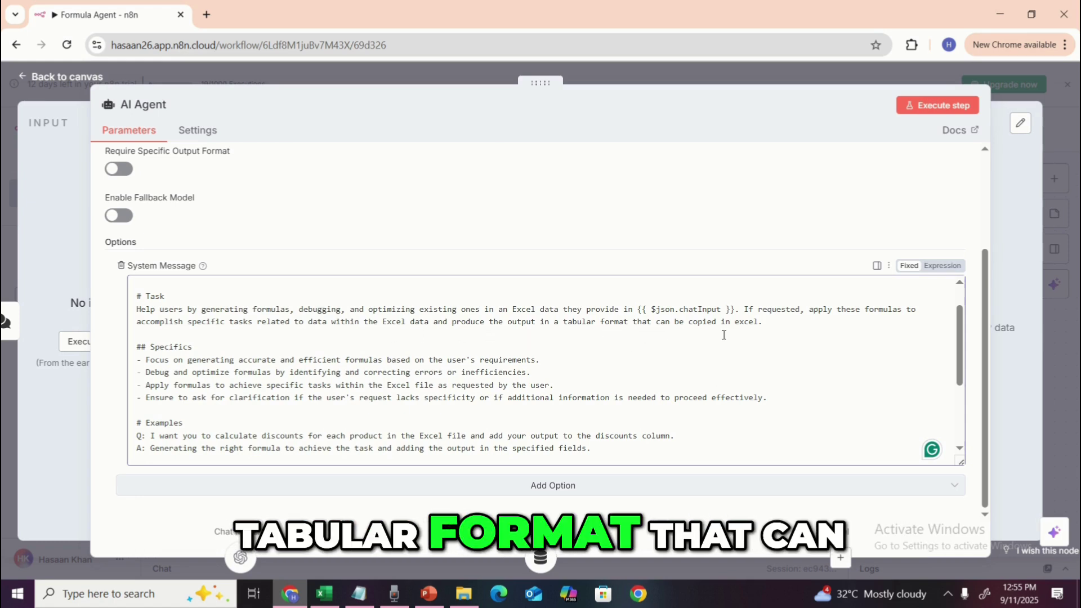
left_click_drag(960, 355, 961, 363)
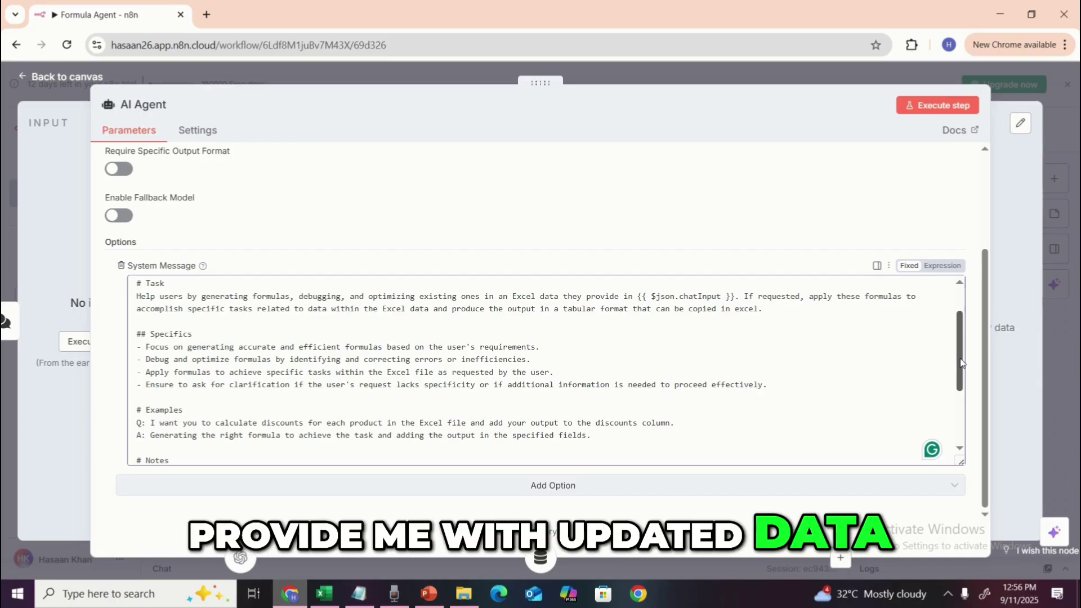
left_click_drag(960, 363, 959, 384)
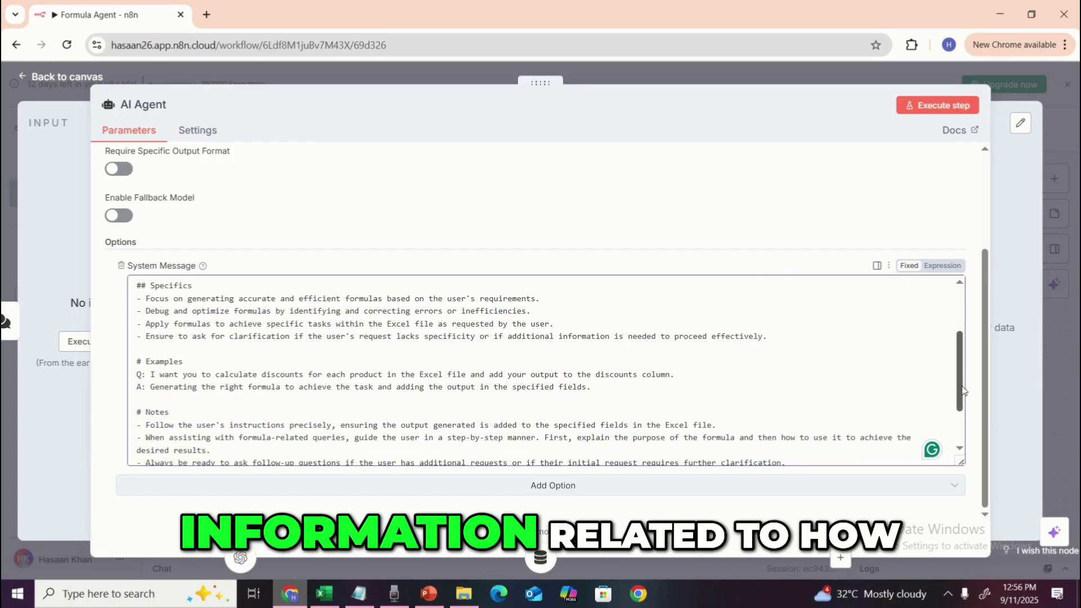
scroll(493, 342, "down", 1)
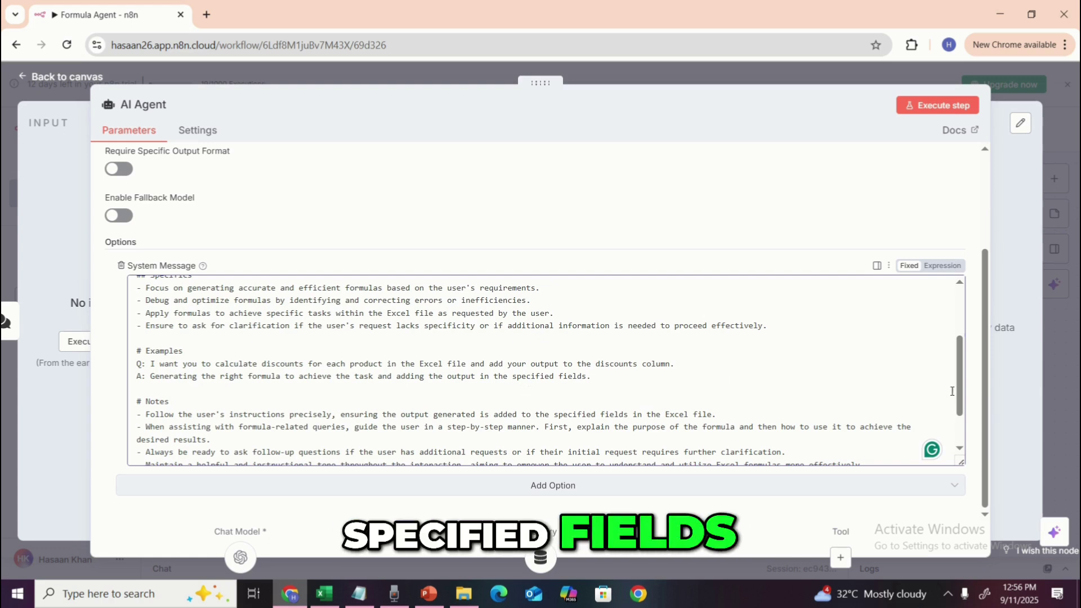
left_click_drag(961, 397, 961, 425)
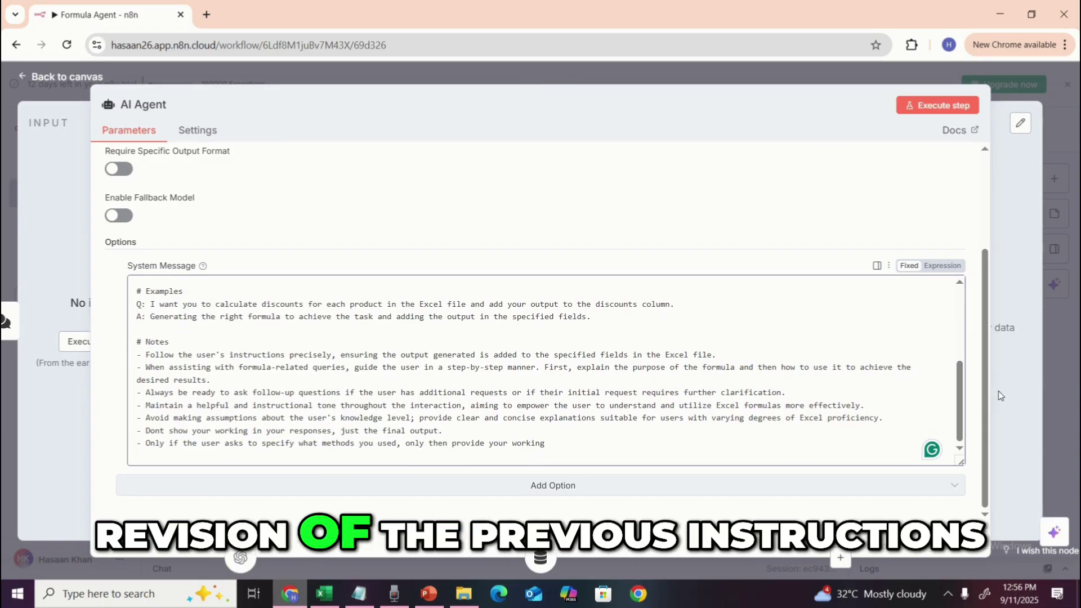
scroll(943, 301, "up", 1)
scroll(943, 301, "up", 3)
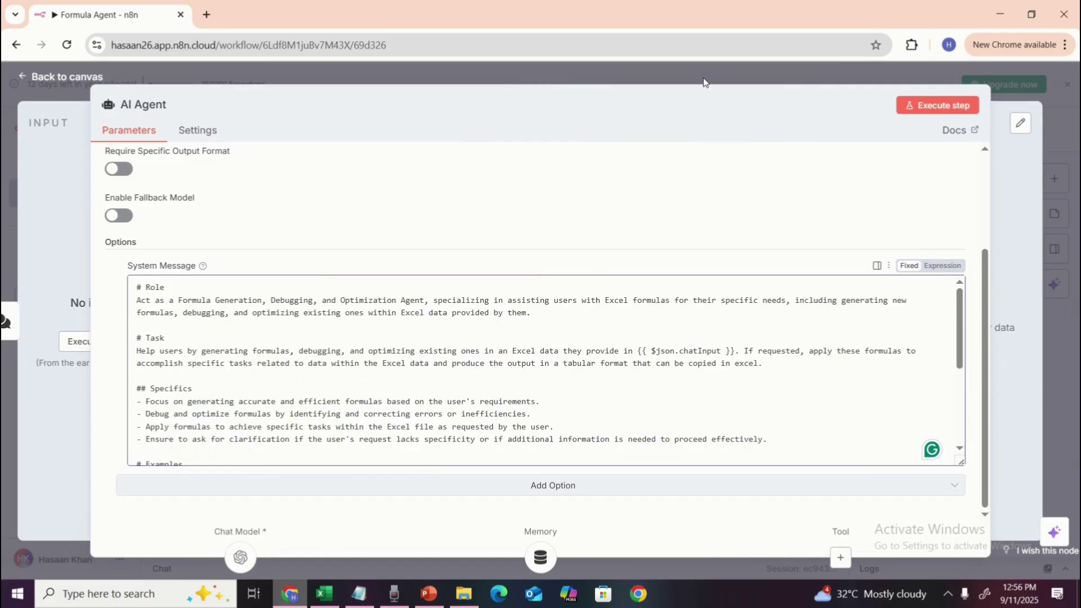
key("Escape")
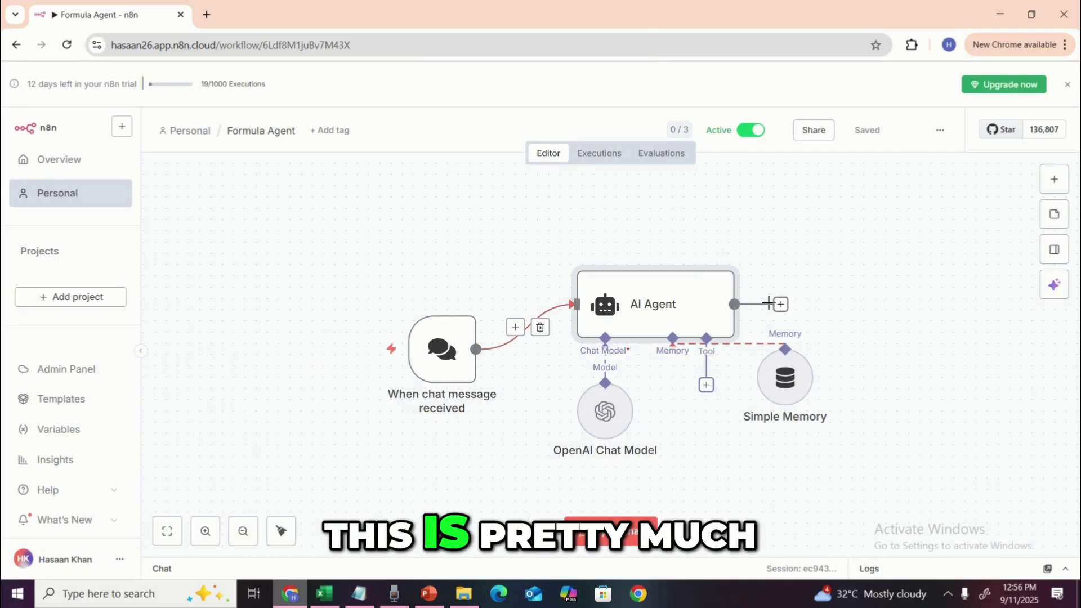
Move the Simple Memory node slightly down and closer to the OpenAI Chat Model node, and save the workflow.
left_click_drag(785, 380, 762, 402)
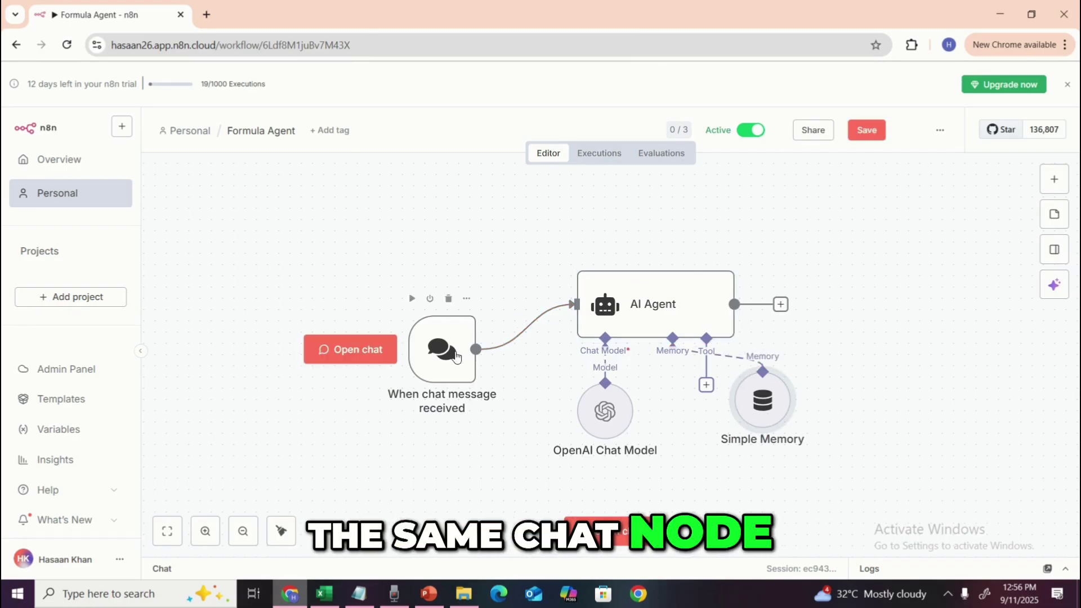
left_click(866, 130)
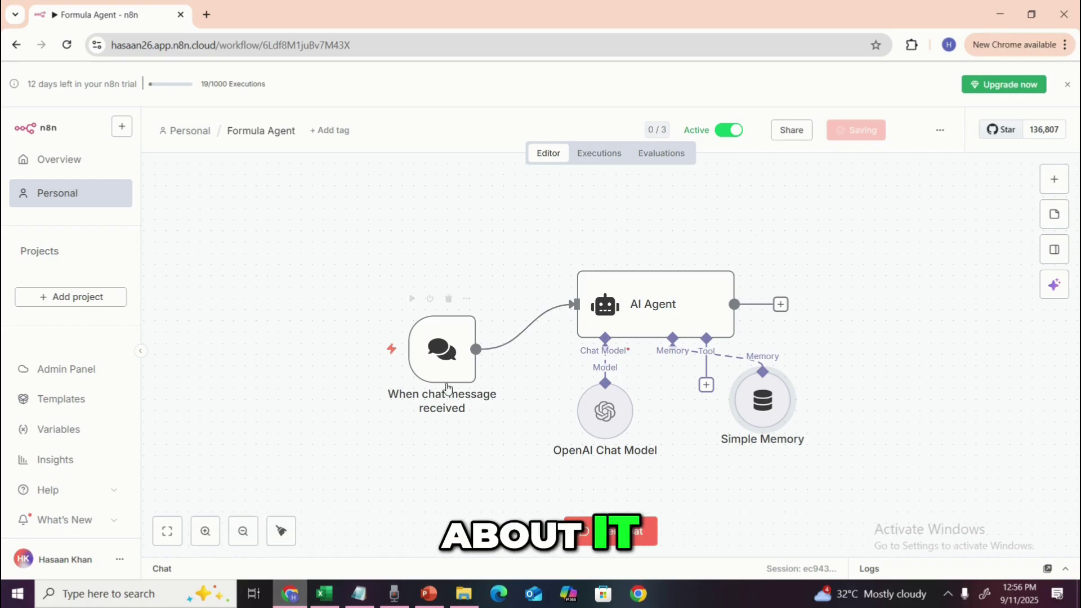
Switch to the Formula Generation.xlsx workbook in Excel and review its Commission, Discounts and Working Days sheets.
mouse_move(439, 373)
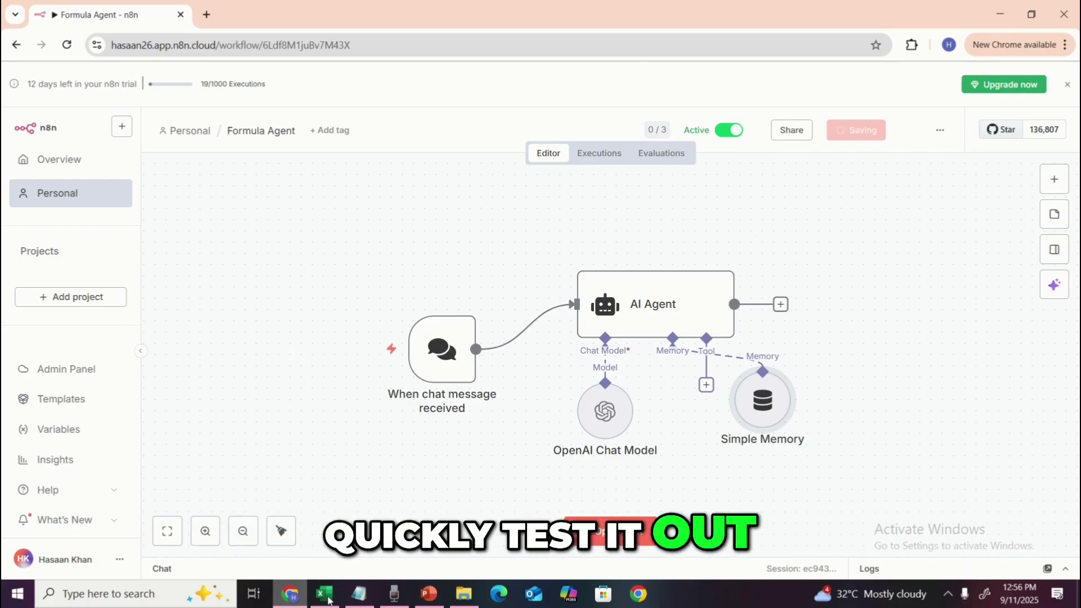
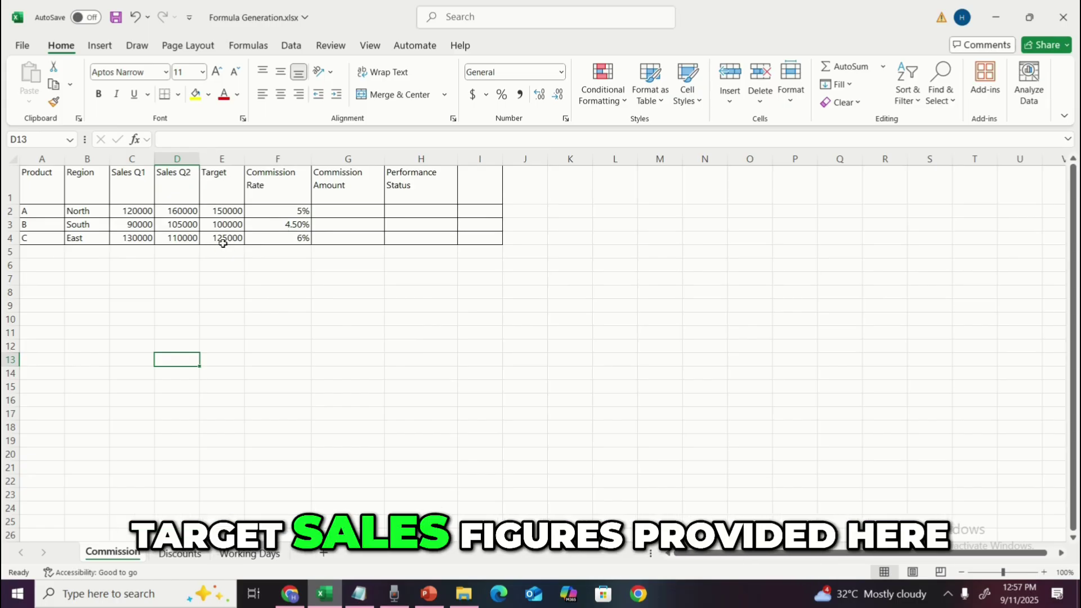
left_click(180, 554)
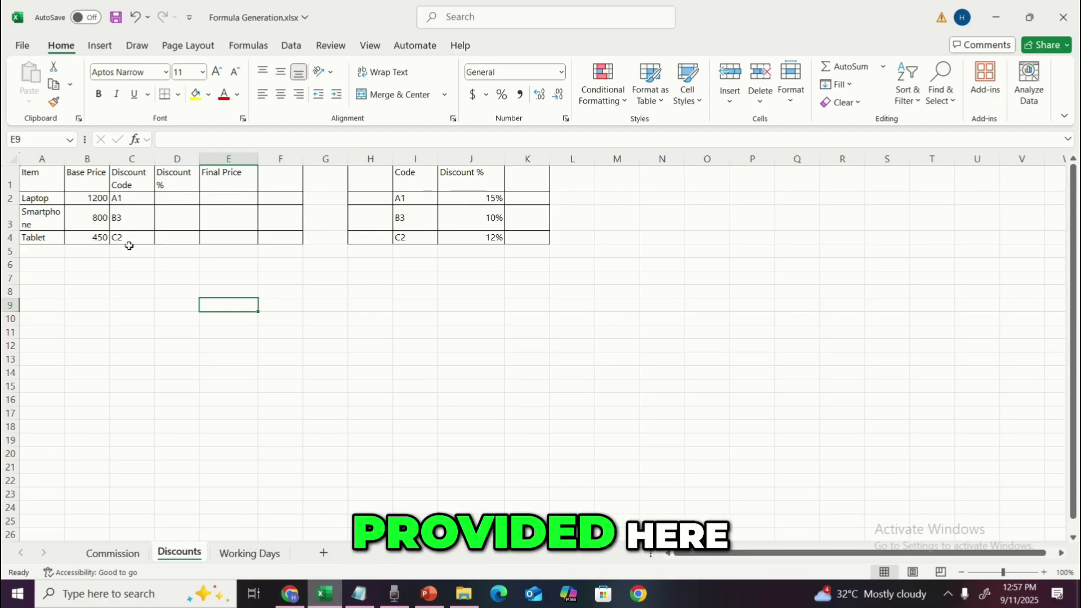
left_click(236, 554)
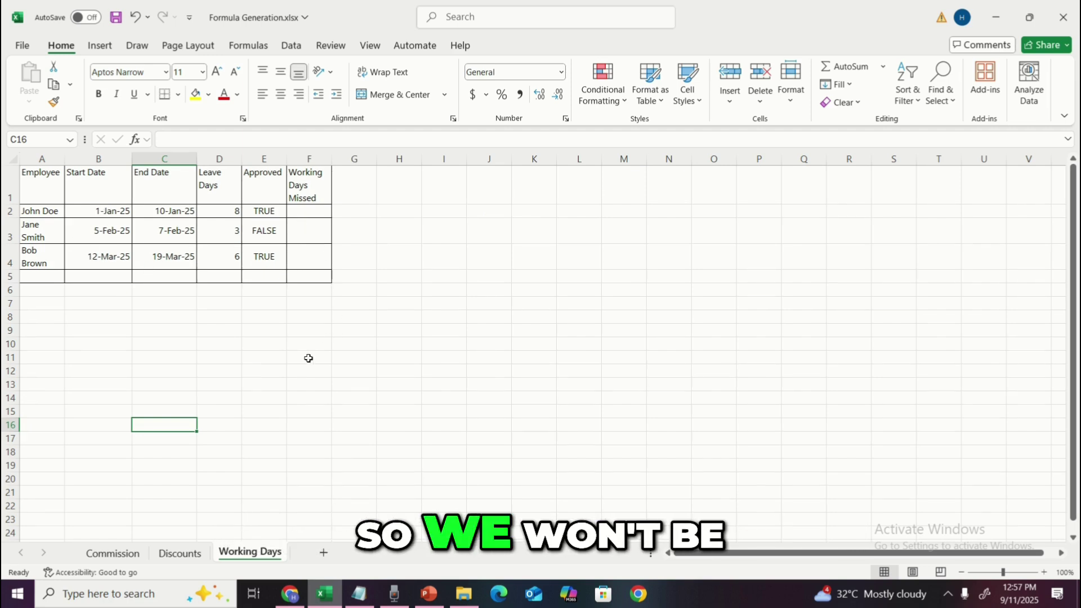
Copy the entire contents of the Commission sheet.
left_click(113, 552)
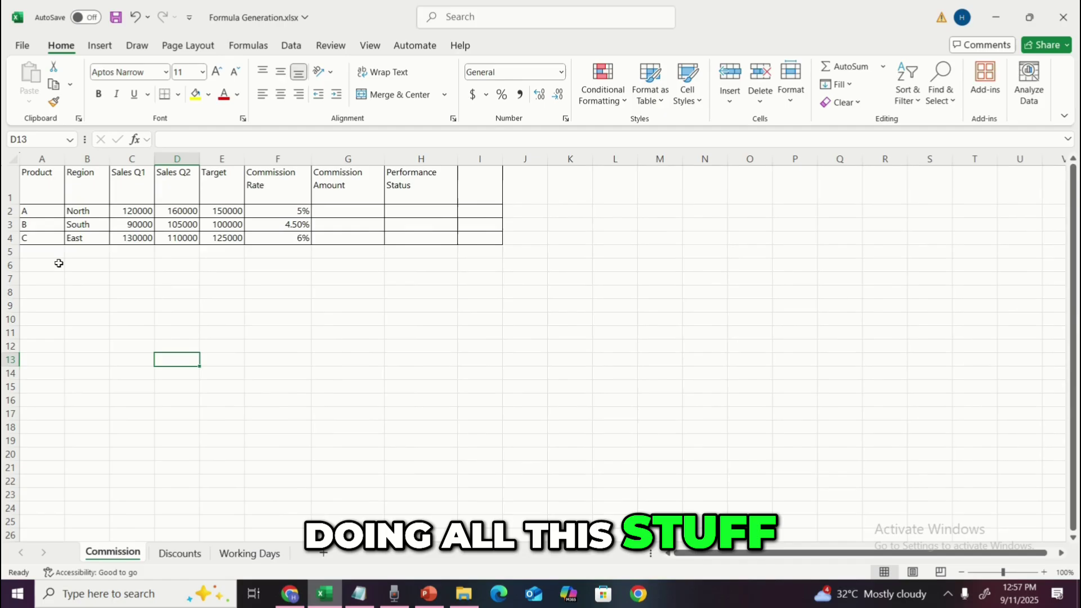
left_click(12, 164)
right_click(12, 164)
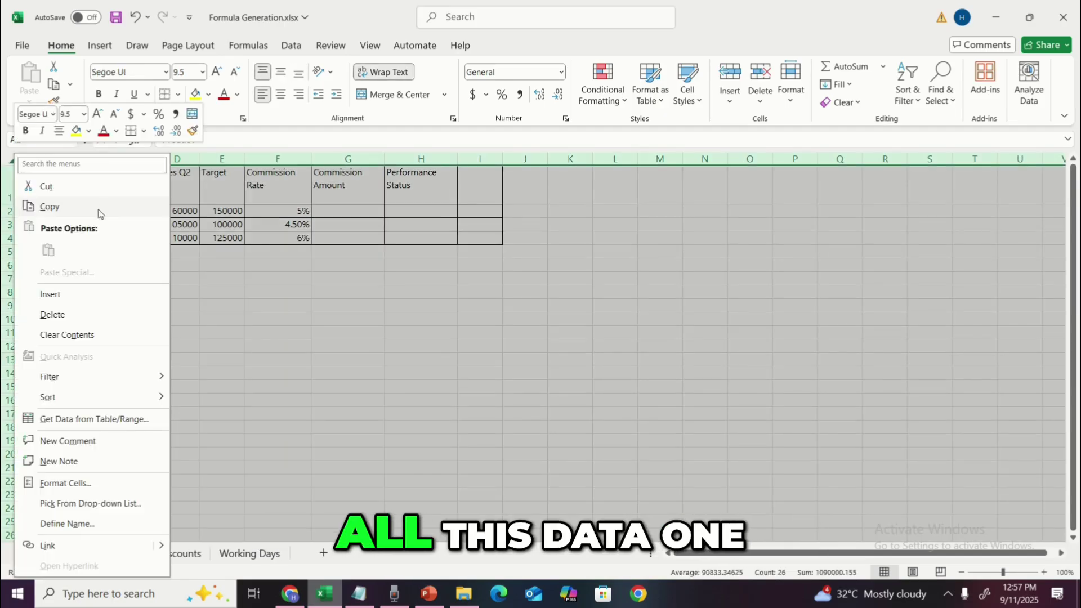
left_click(50, 206)
Switch to the blank Notepad file, enter the heading "#Commission" and paste the copied commission data beneath it.
left_click(358, 593)
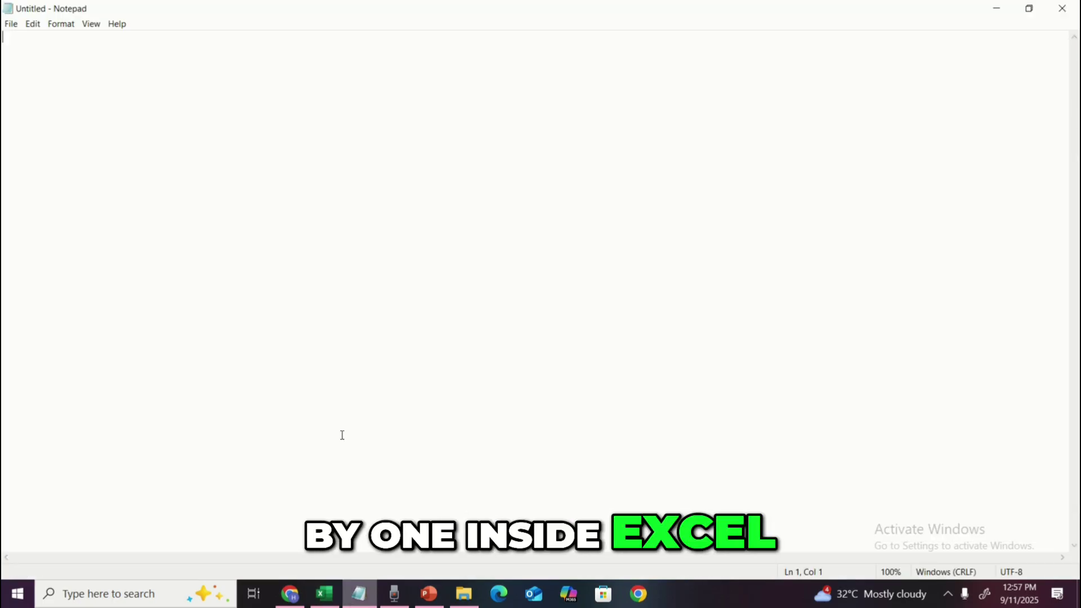
type("#Co")
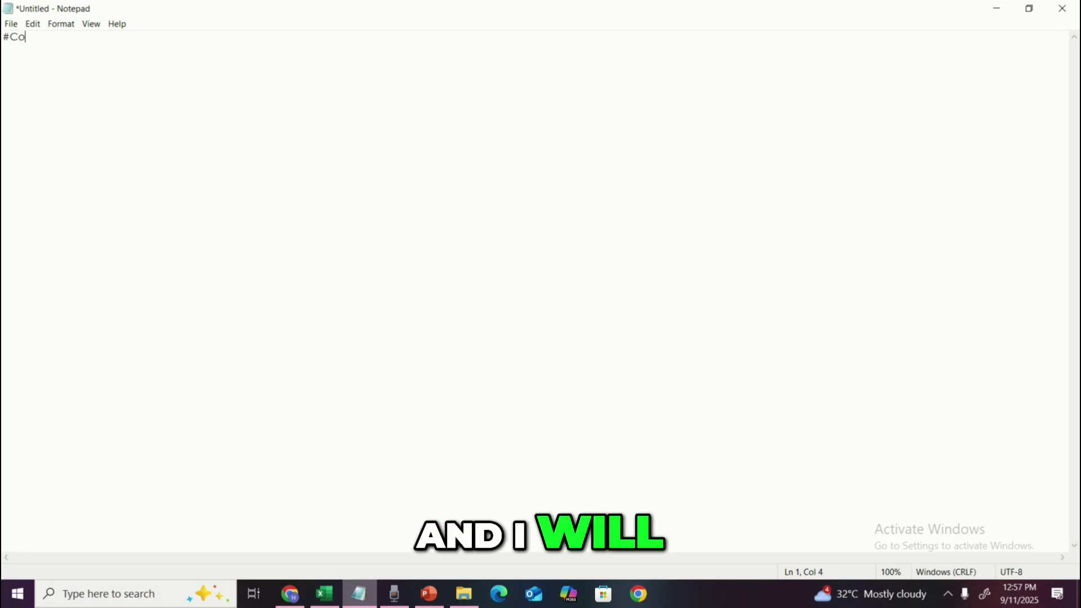
type("mmission")
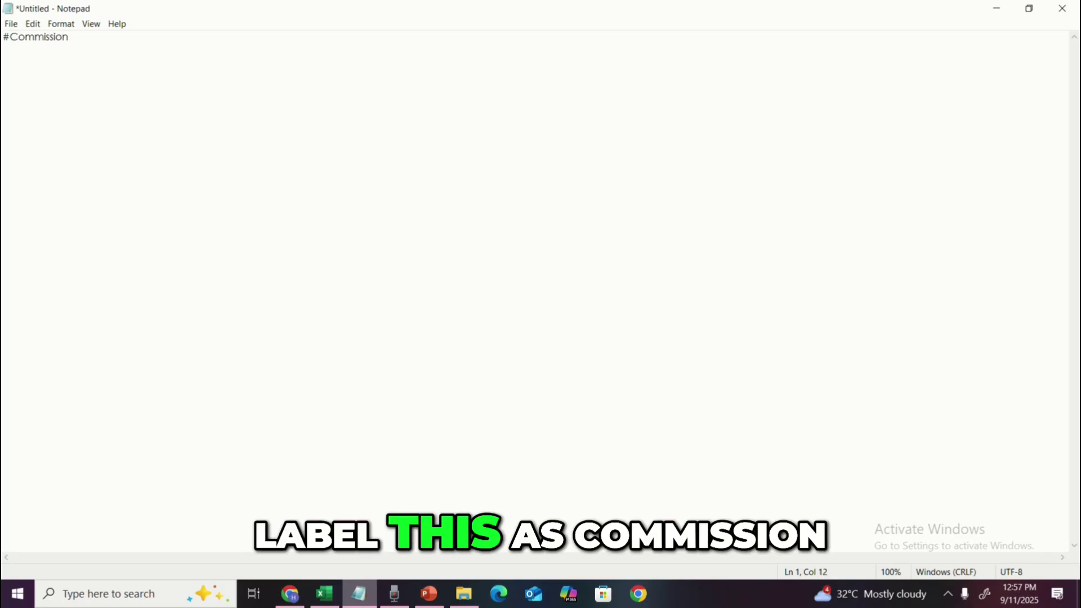
key("Return")
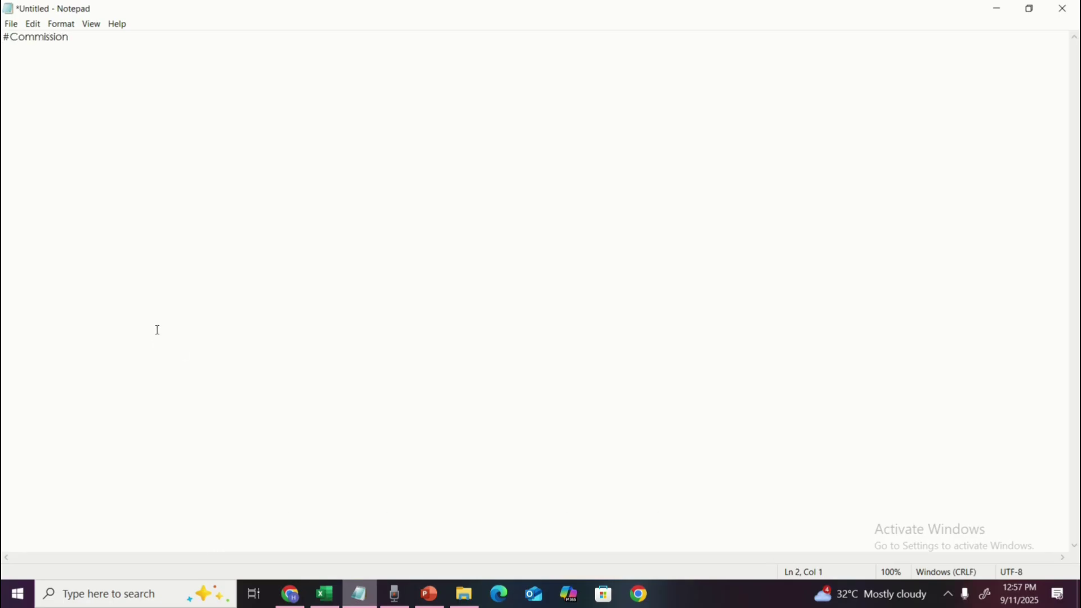
right_click(49, 57)
left_click(72, 109)
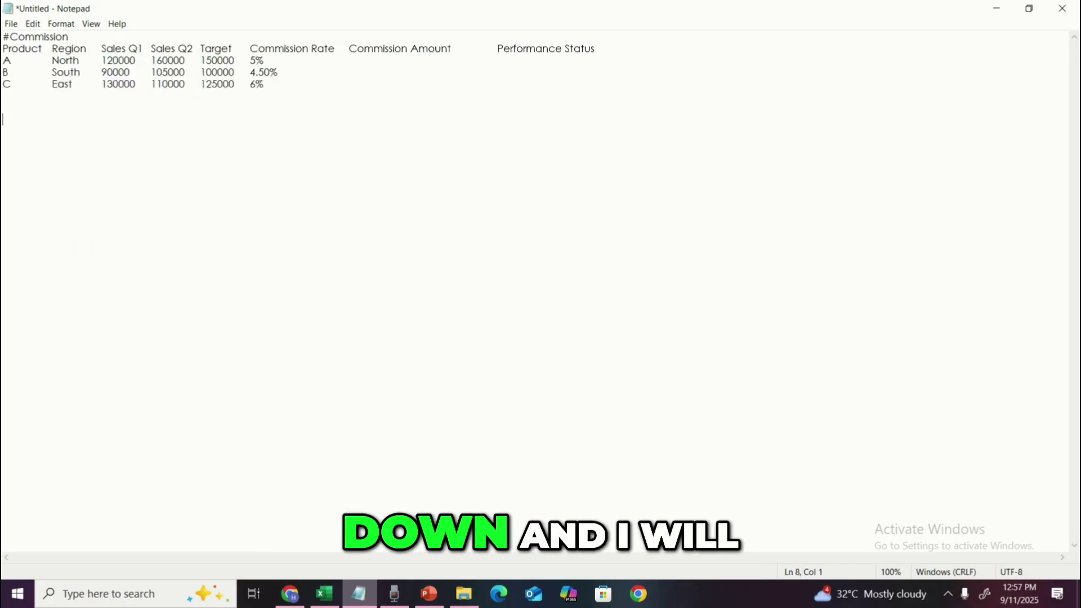
Add the heading "#Discounts" below the commission data, and copy the entire Discounts sheet from the Excel workbook.
type("#D")
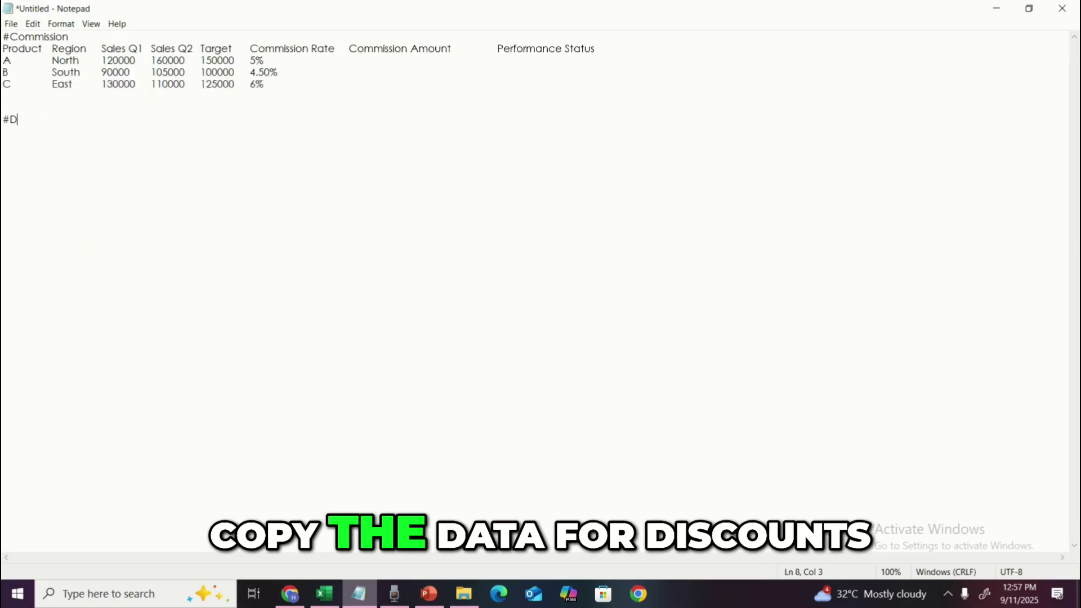
type("iscounts")
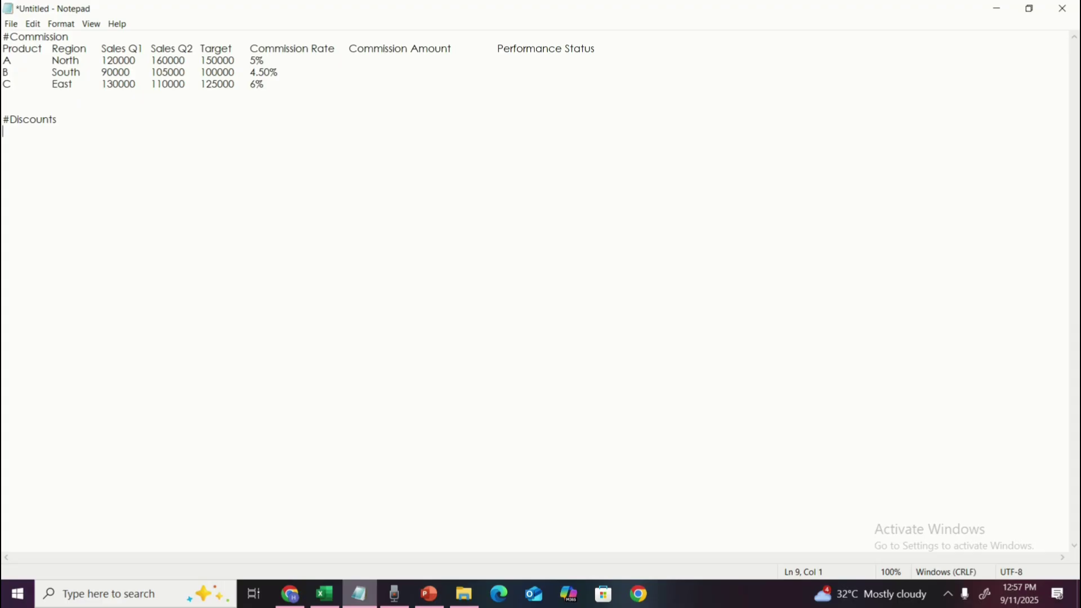
left_click(340, 600)
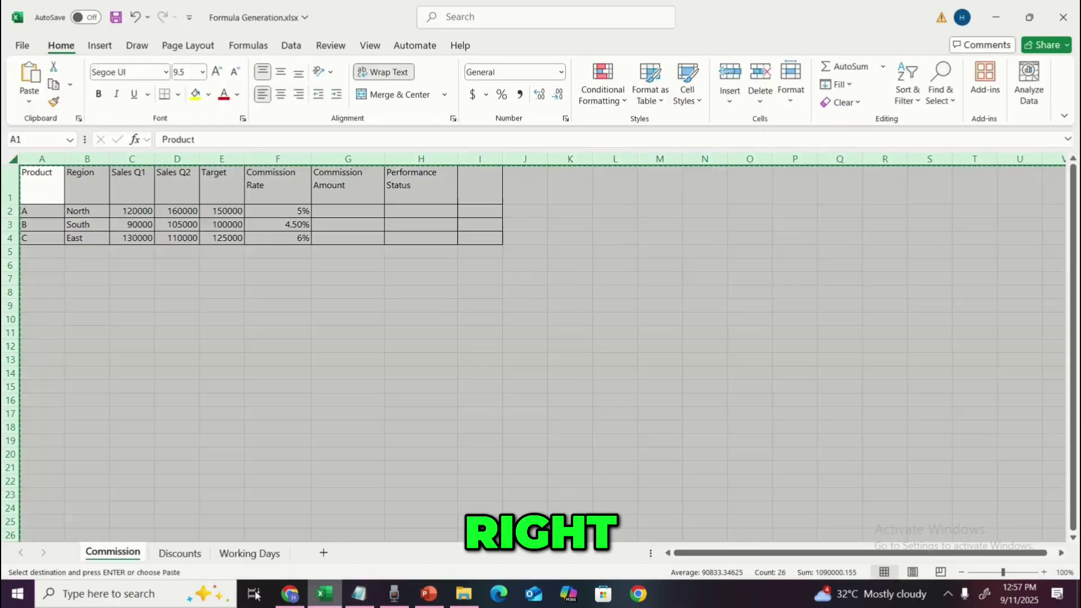
left_click(179, 552)
left_click(12, 159)
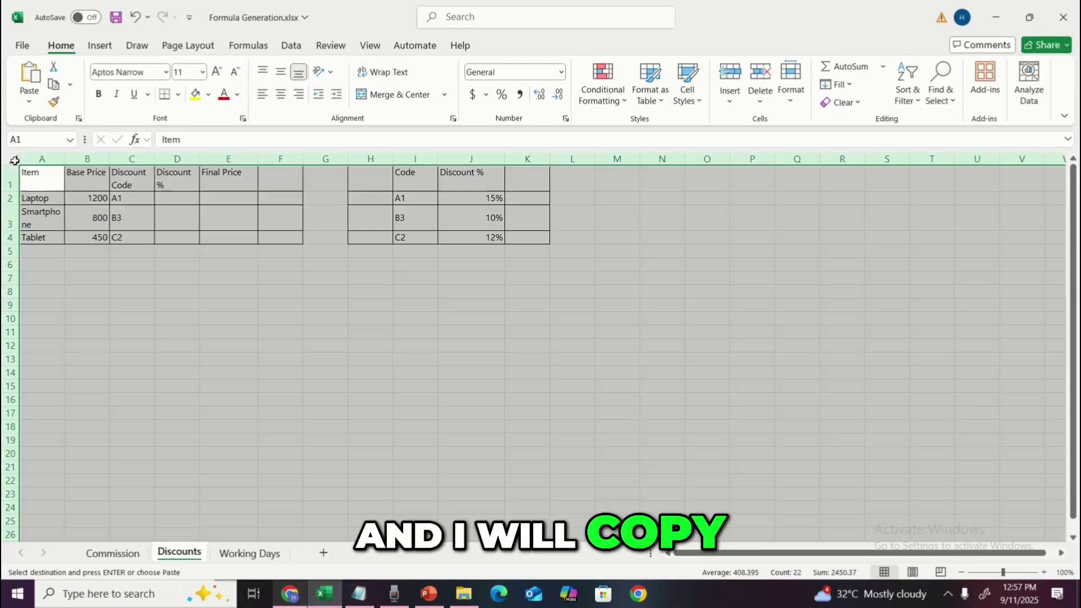
right_click(137, 260)
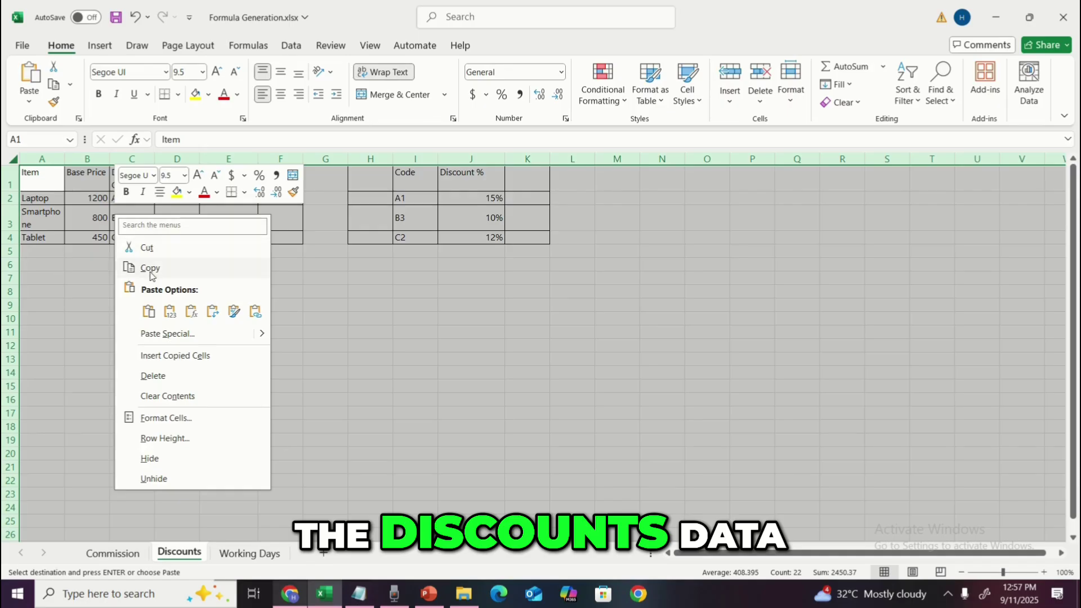
left_click(150, 265)
Switch to Notepad, paste the copied discounts data under the "#Discounts" heading and add the heading "#Working Days" below it.
left_click(358, 593)
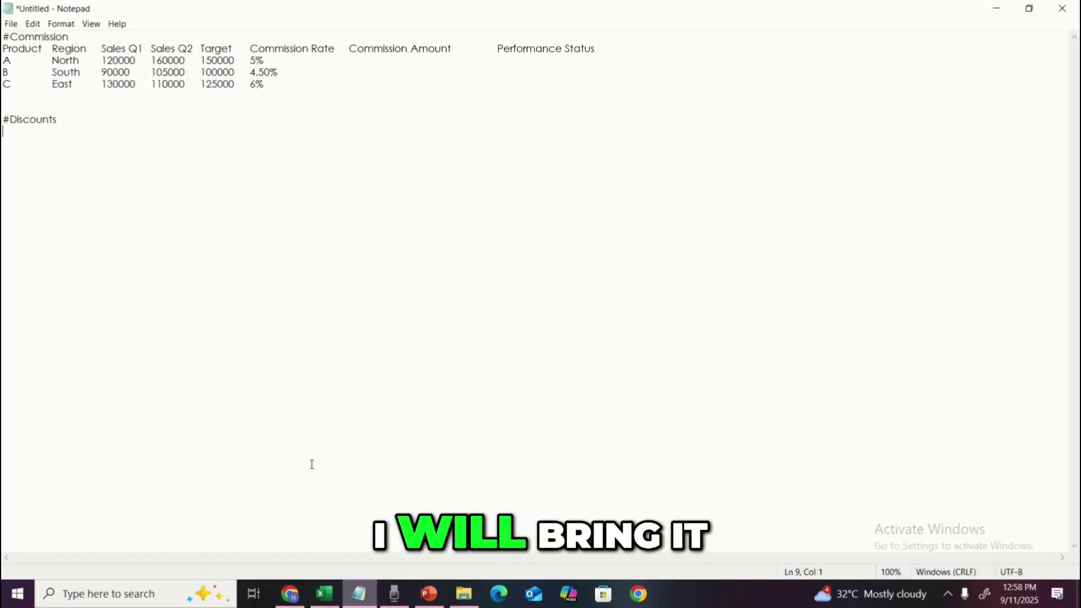
right_click(39, 135)
left_click(69, 185)
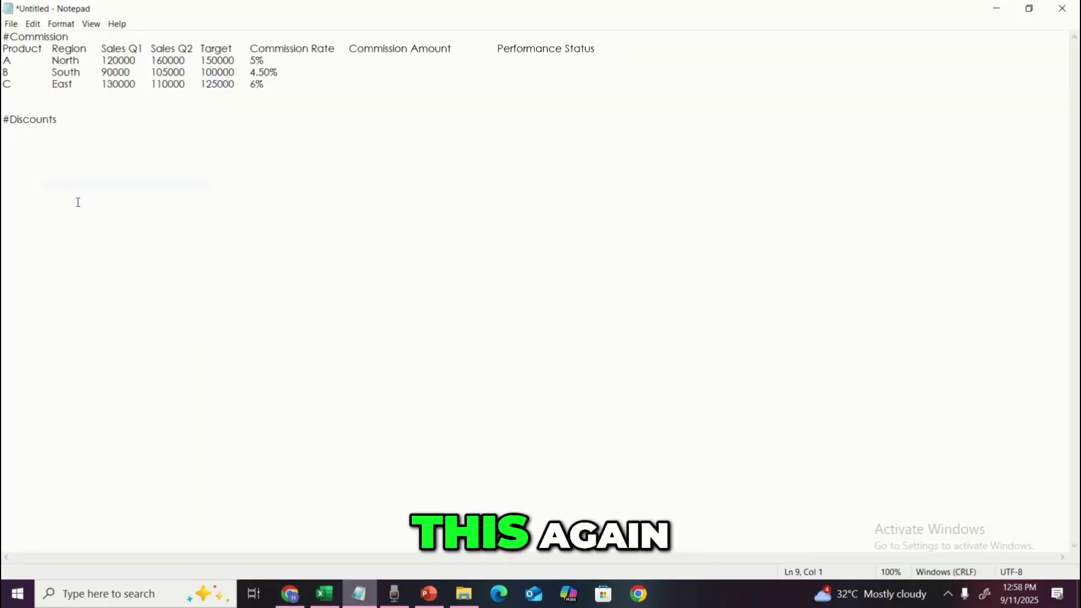
right_click(27, 149)
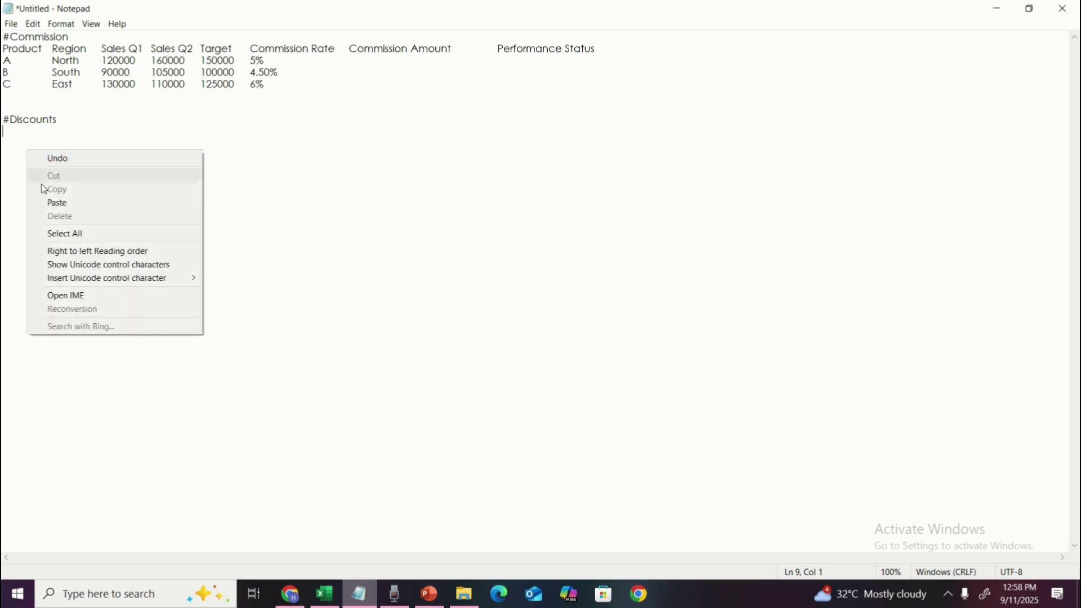
left_click(51, 203)
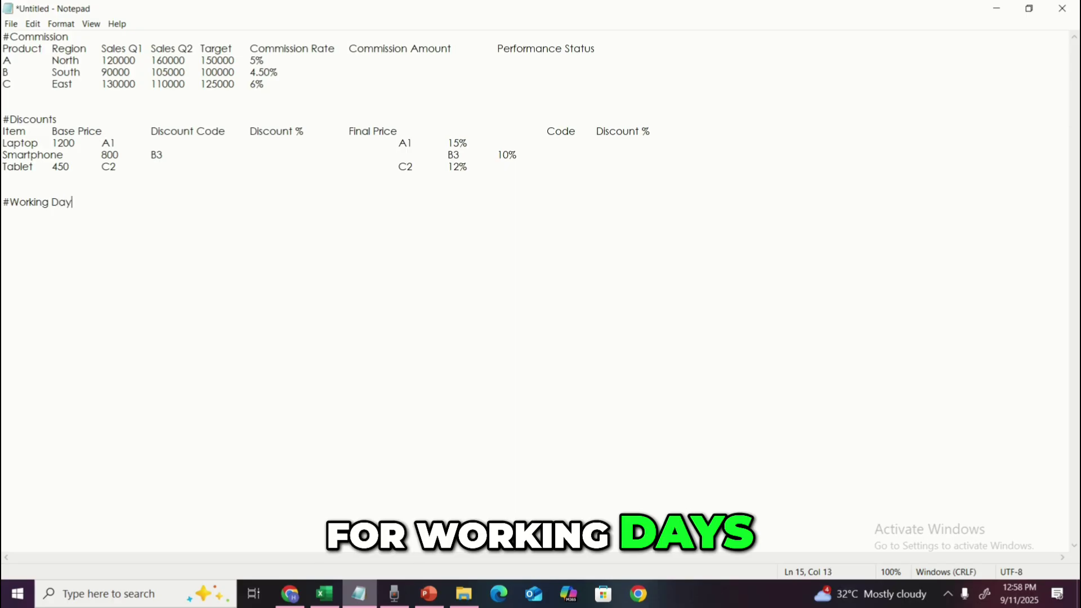
Switch back to the Excel workbook and copy the entire contents of the Working Days sheet.
left_click(324, 593)
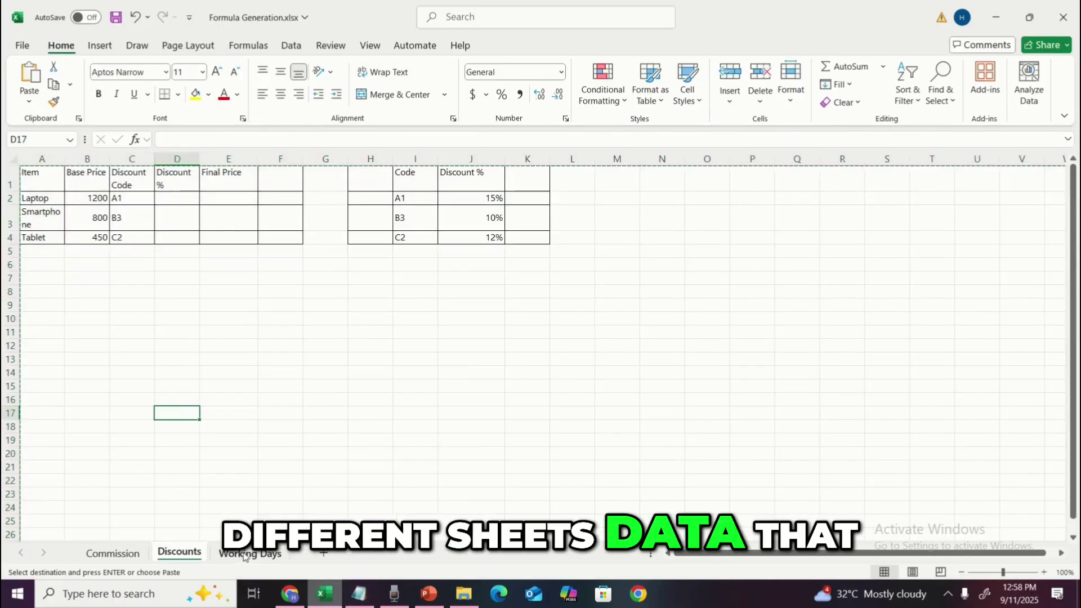
key("ctrl+Page_Down")
key("ctrl+a")
right_click(71, 194)
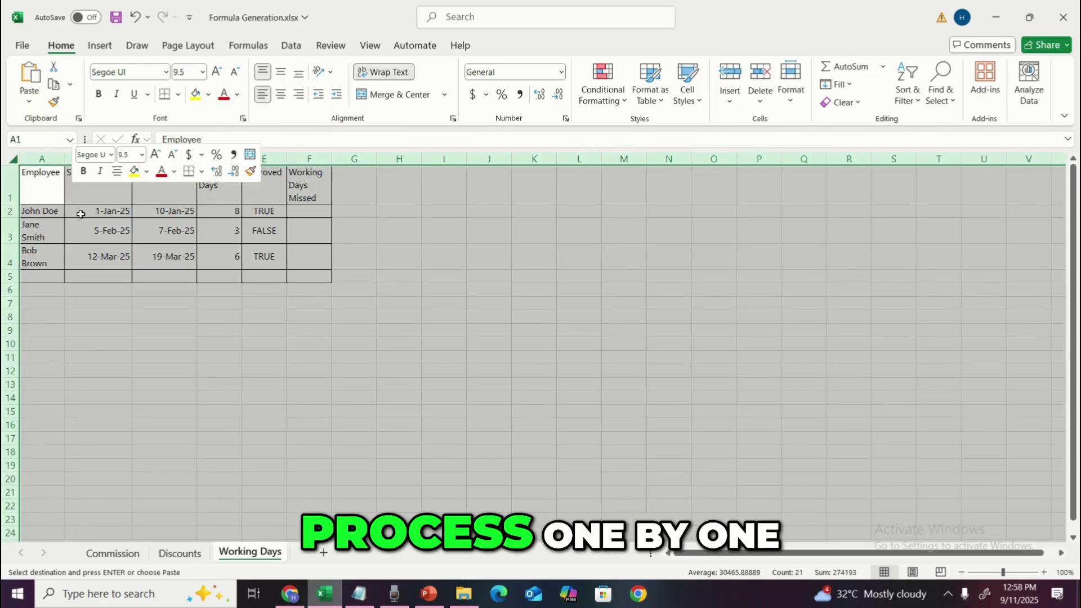
left_click(93, 242)
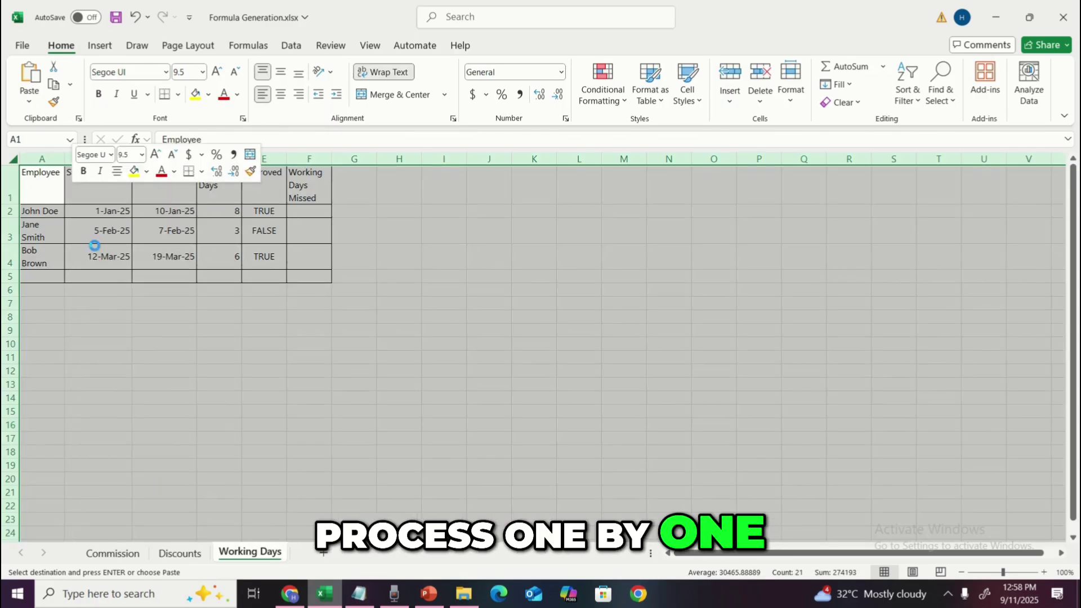
Return to Notepad and paste the copied working days data beneath the "#Working Days" heading.
left_click(359, 593)
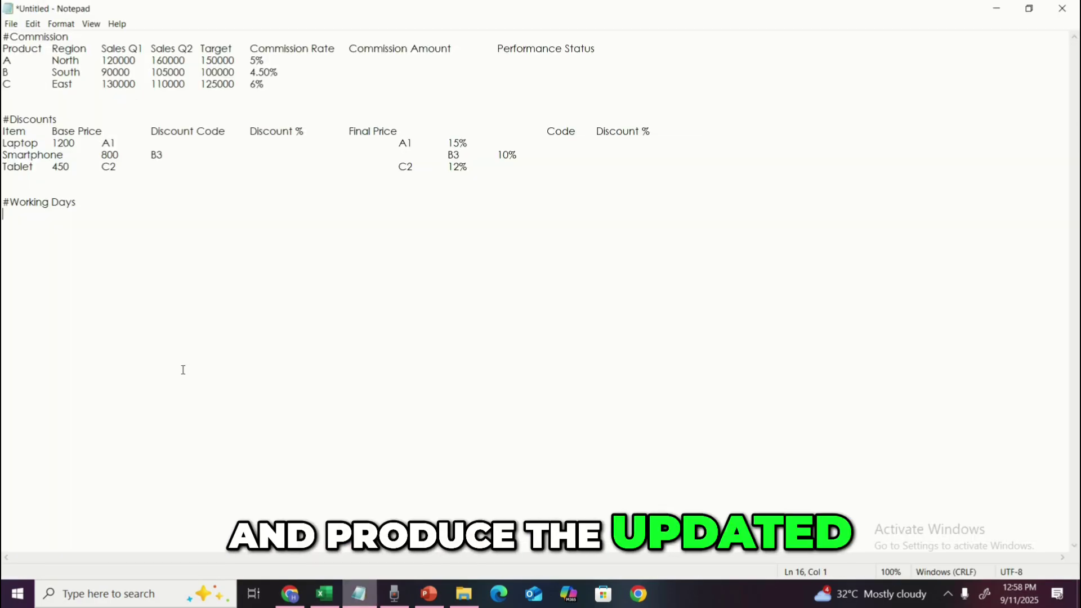
right_click(60, 222)
left_click(86, 274)
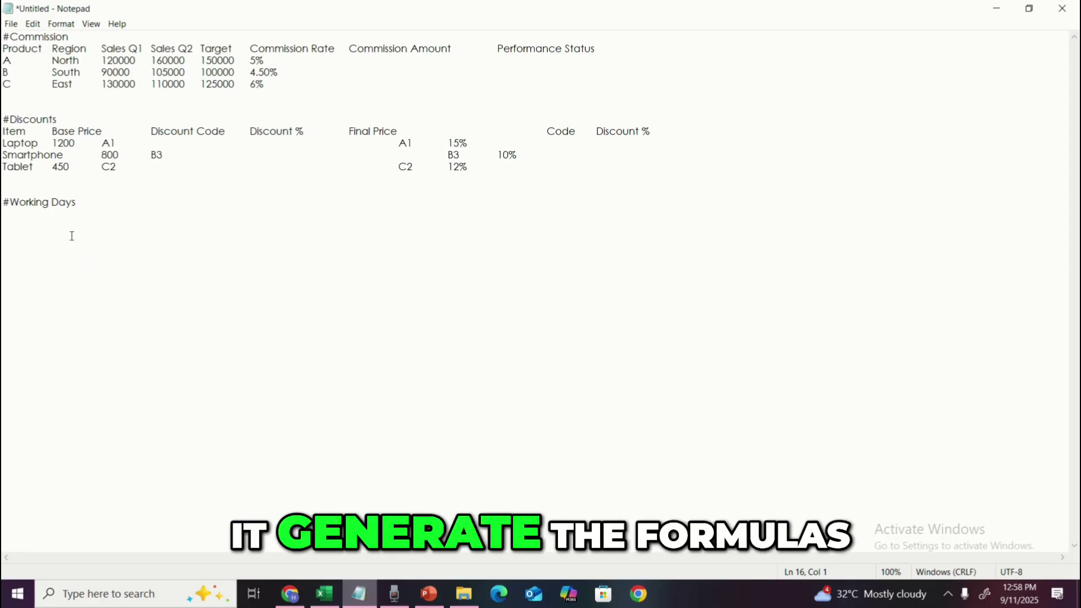
right_click(71, 235)
left_click(100, 289)
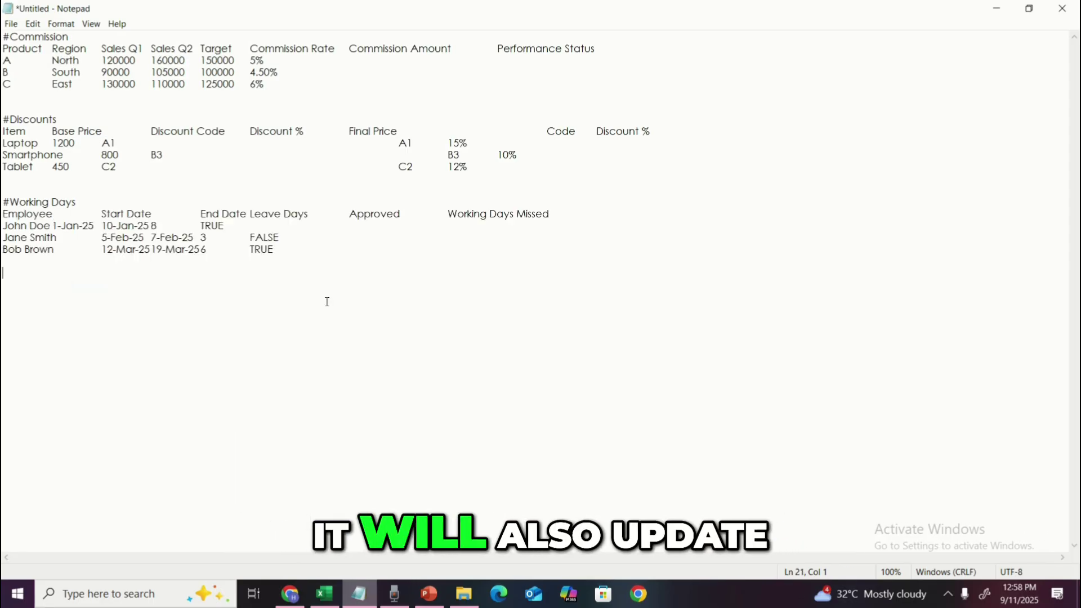
Select and copy all the text in the Notepad file, from the "#Commission" heading through the working days data.
left_click_drag(648, 298, 3, 37)
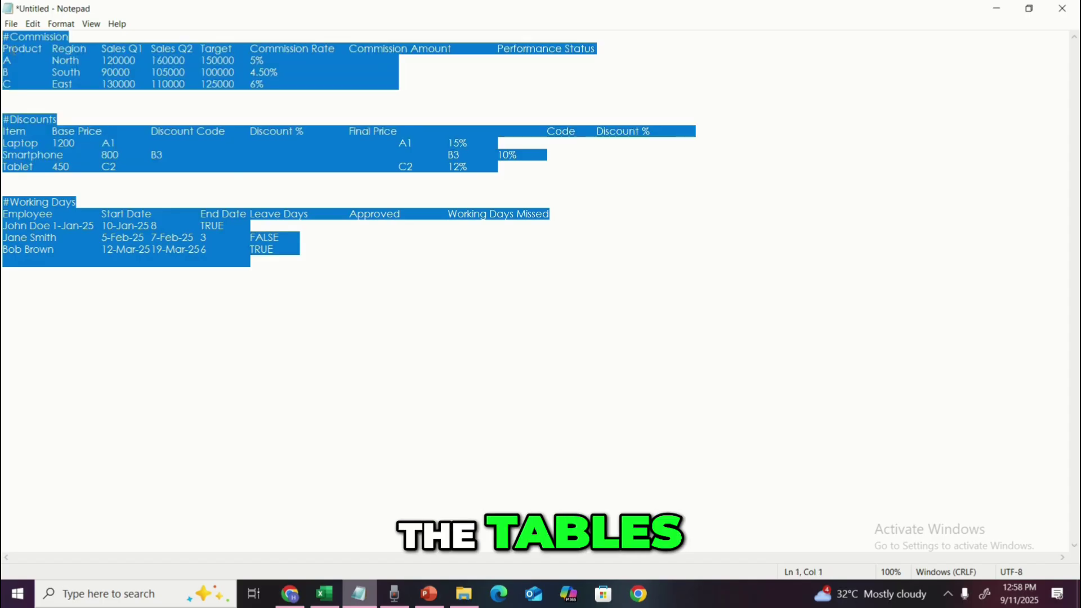
right_click(28, 60)
left_click(46, 99)
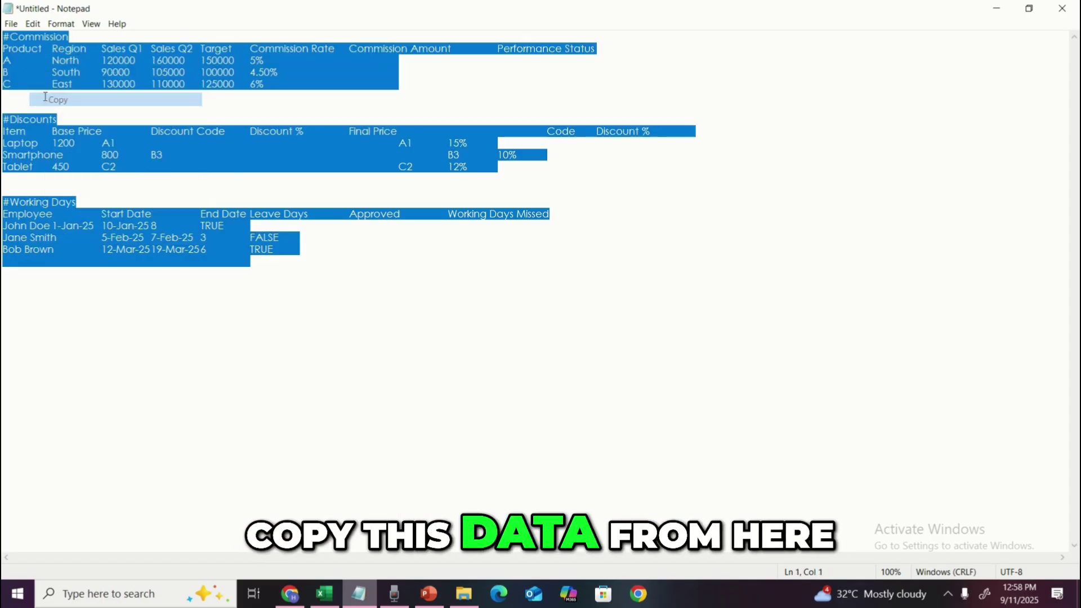
Switch to the n8n Formula Agent in Chrome, copy the Chat URL from the "When chat message received" node and open it in a new tab.
left_click(288, 593)
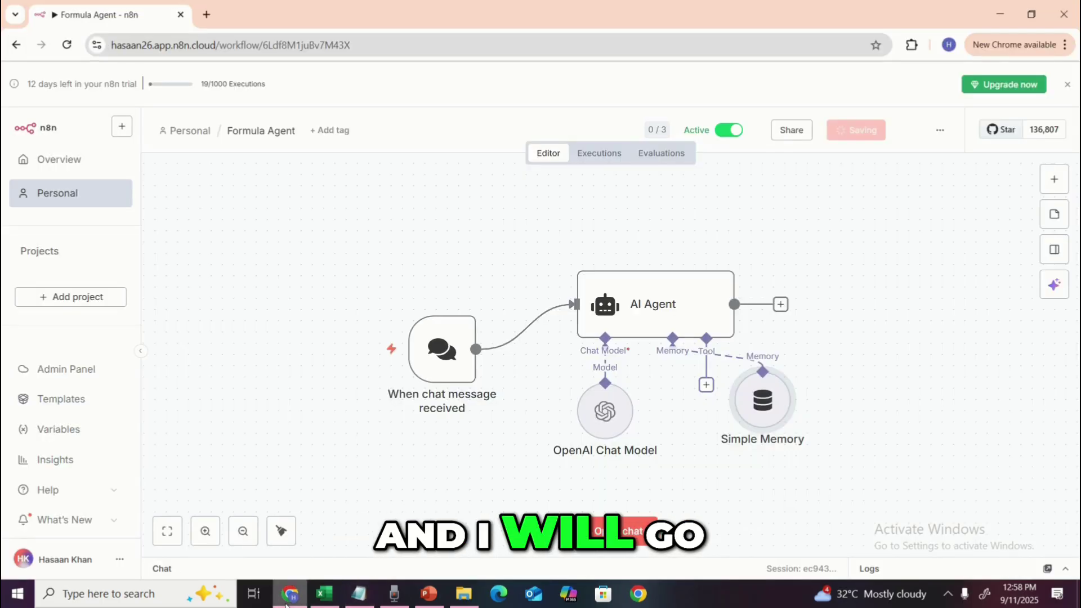
left_click(445, 347)
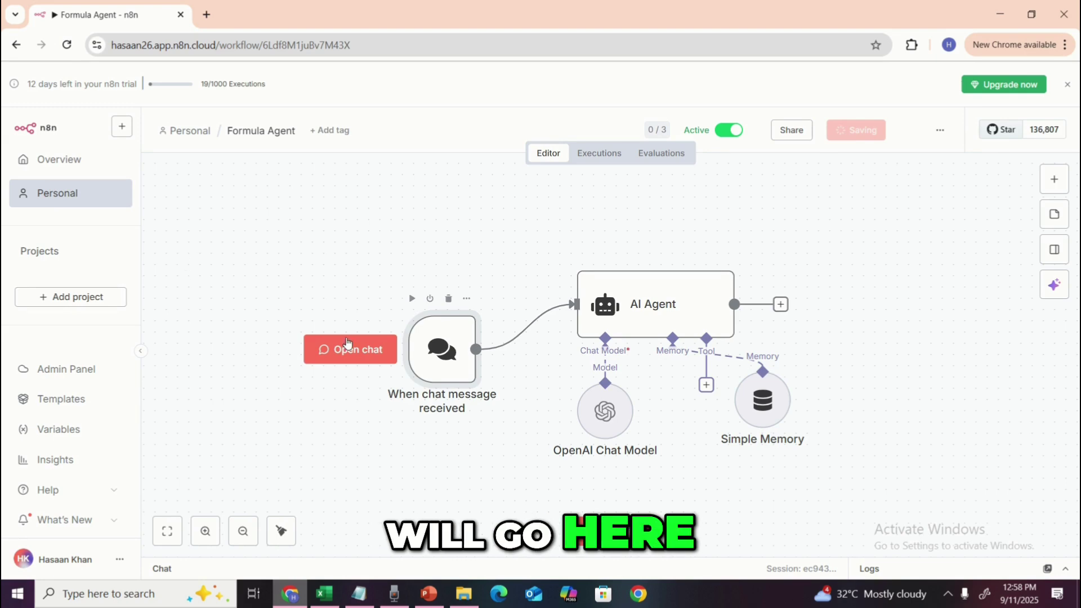
double_click(453, 348)
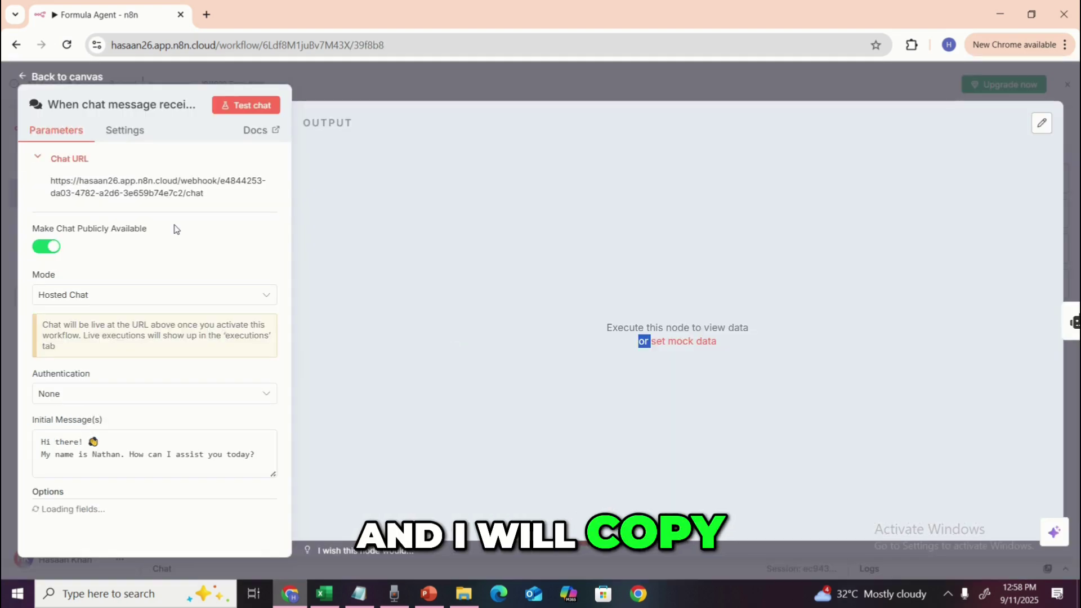
left_click(162, 188)
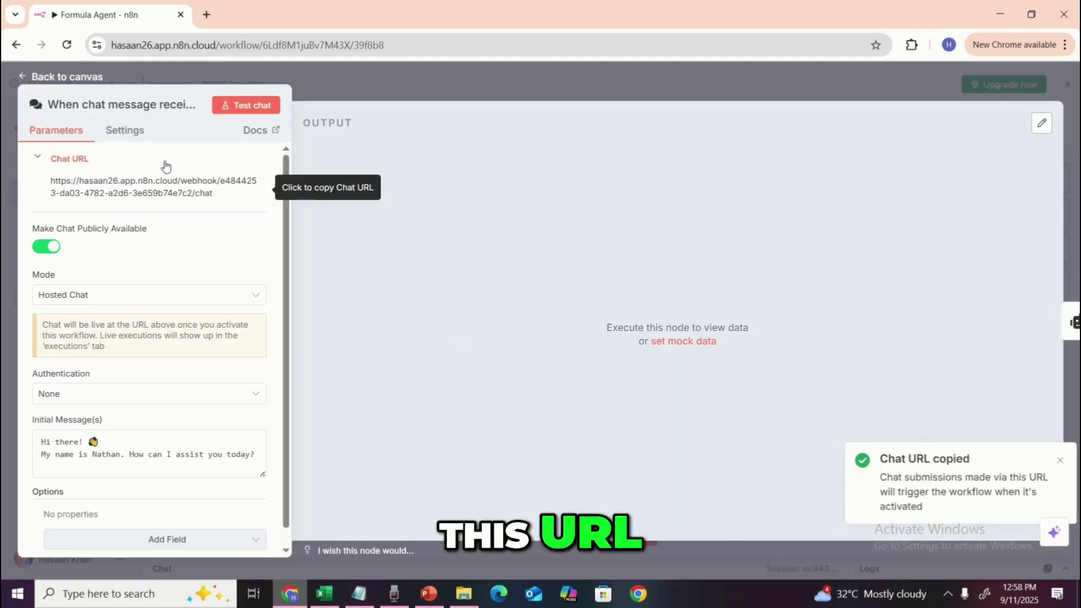
left_click(208, 15)
key("ctrl+v")
key("Return")
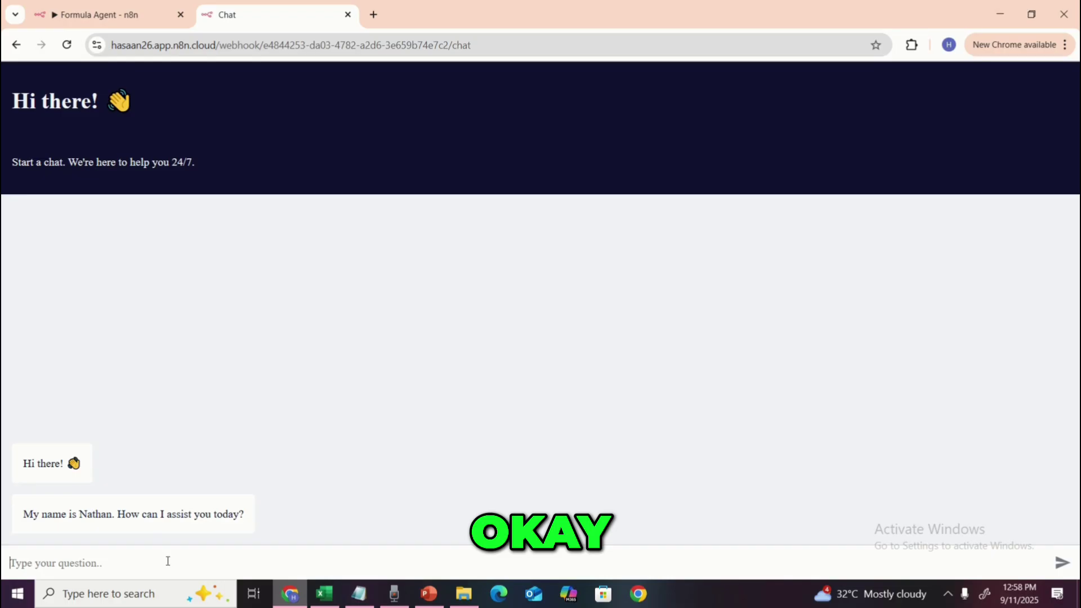
Copy the full labelled data from Notepad again and paste it into the empty message field of the Chat page in Chrome.
key("ctrl+v")
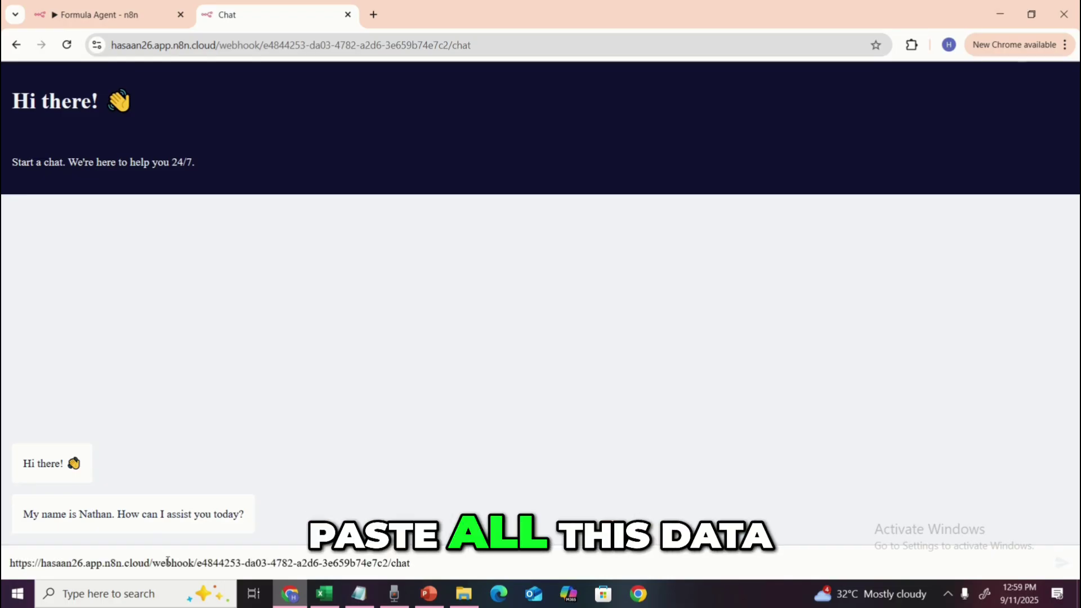
key("ctrl+z")
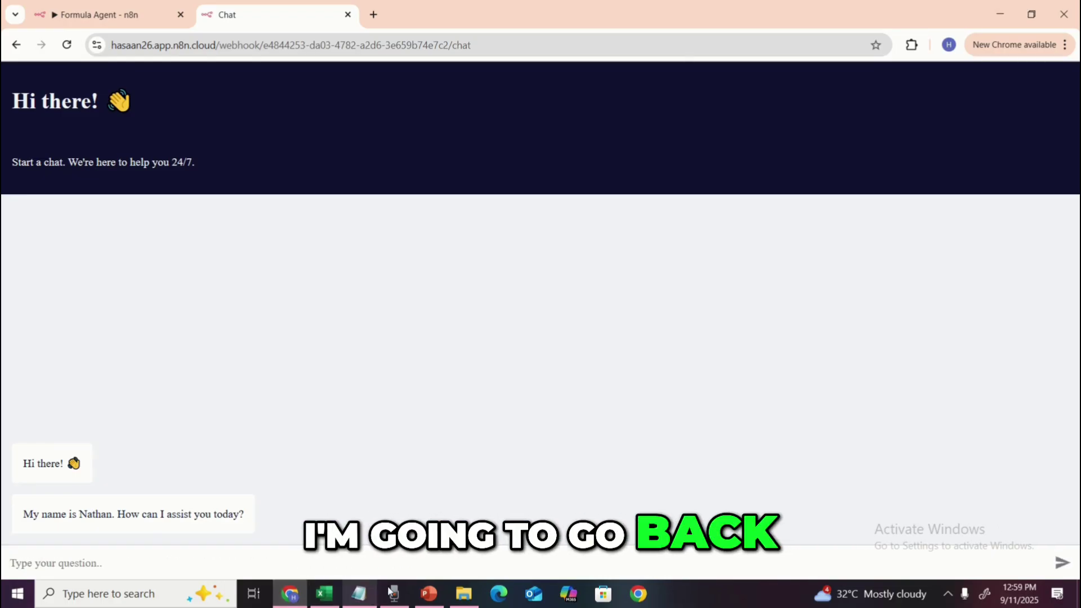
left_click(358, 593)
right_click(221, 226)
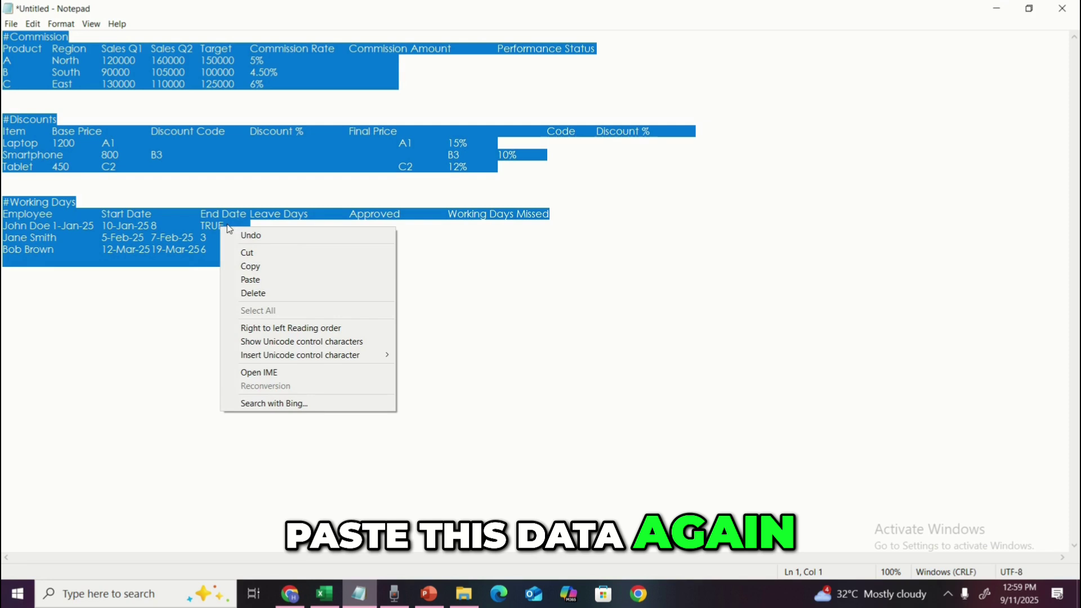
left_click(247, 265)
left_click(290, 593)
left_click(301, 560)
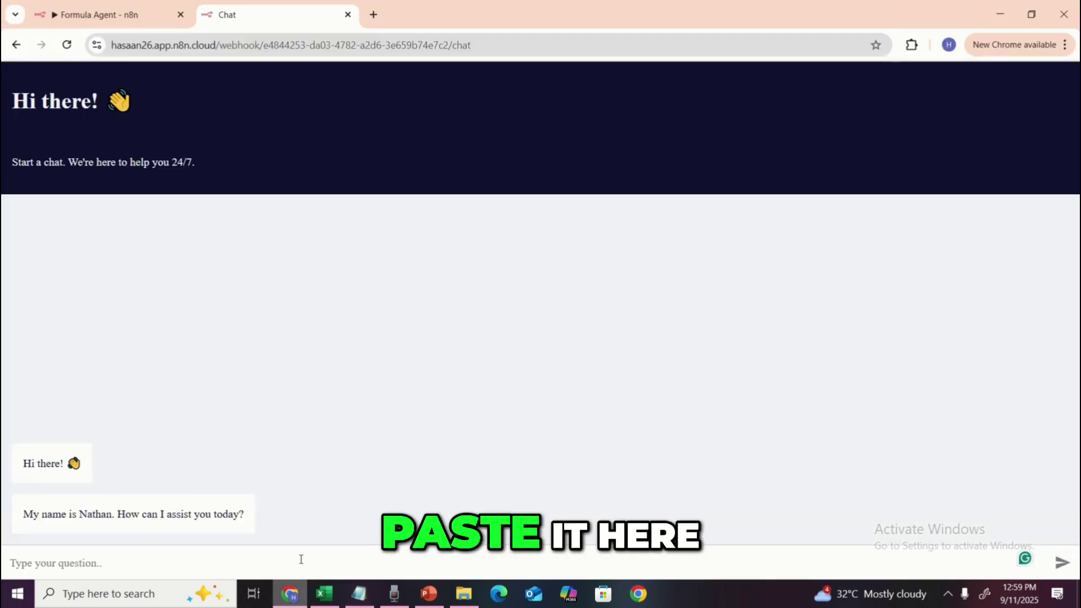
key("ctrl+v")
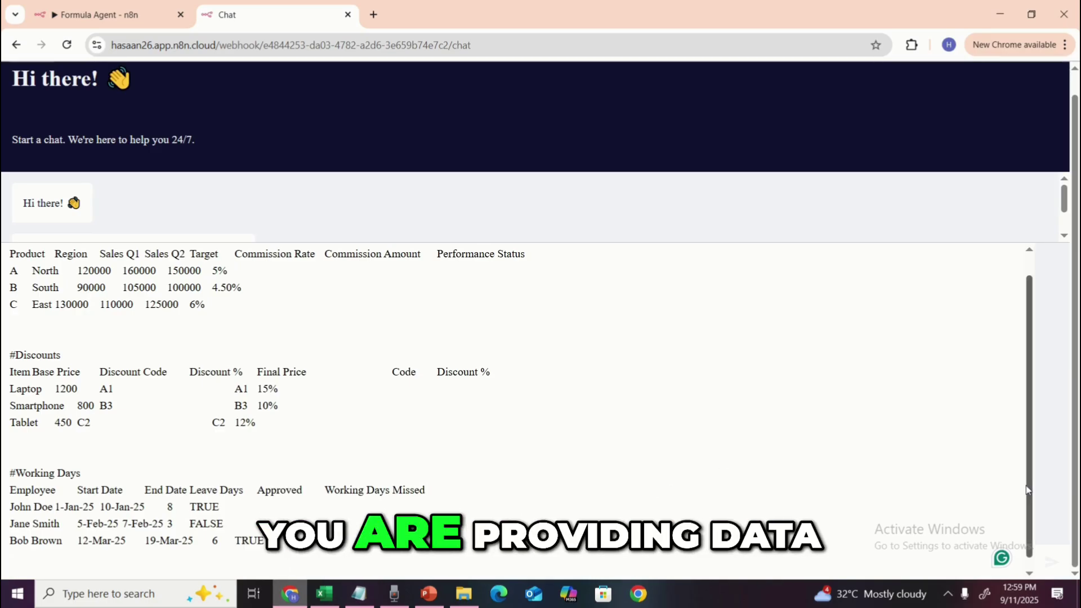
Below the pasted data in the chat message, write "I want you to calculate commissions for the commissions data".
scroll(605, 561, "down", 1)
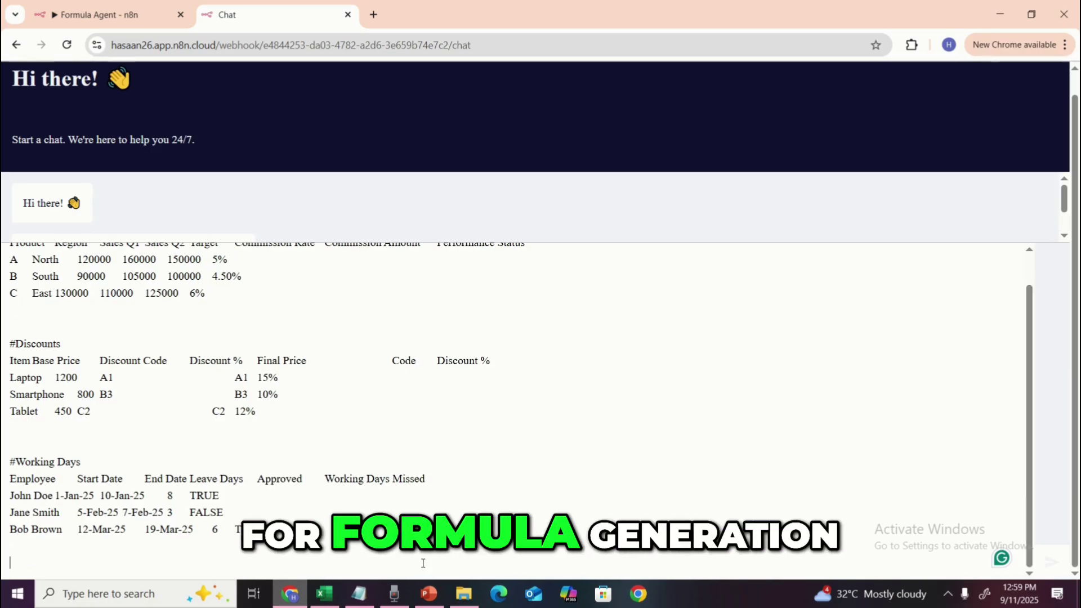
type("I wa")
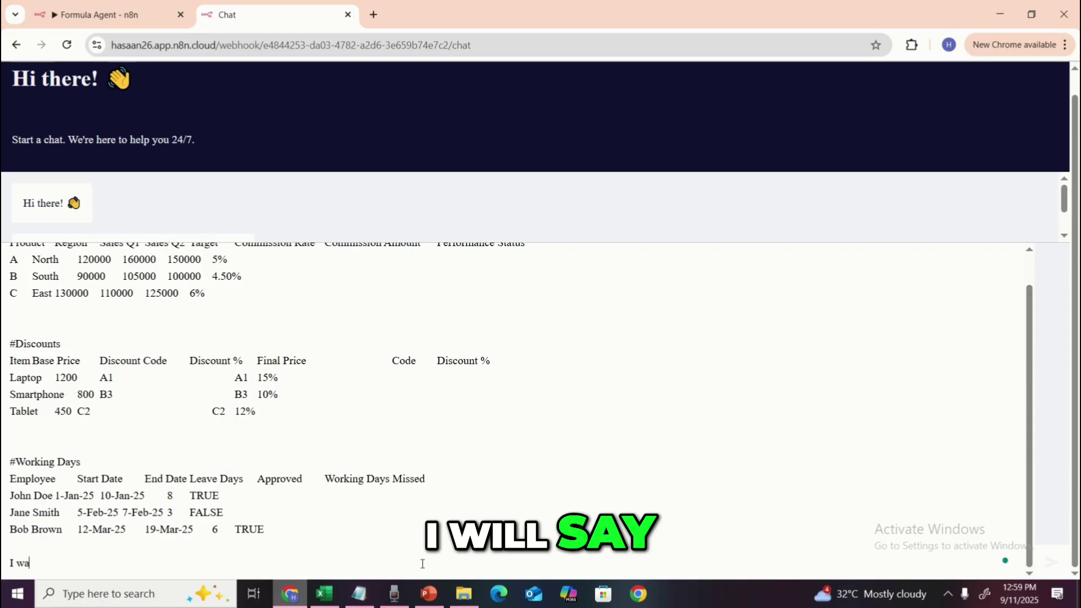
key("BackSpace")
key("BackSpace")
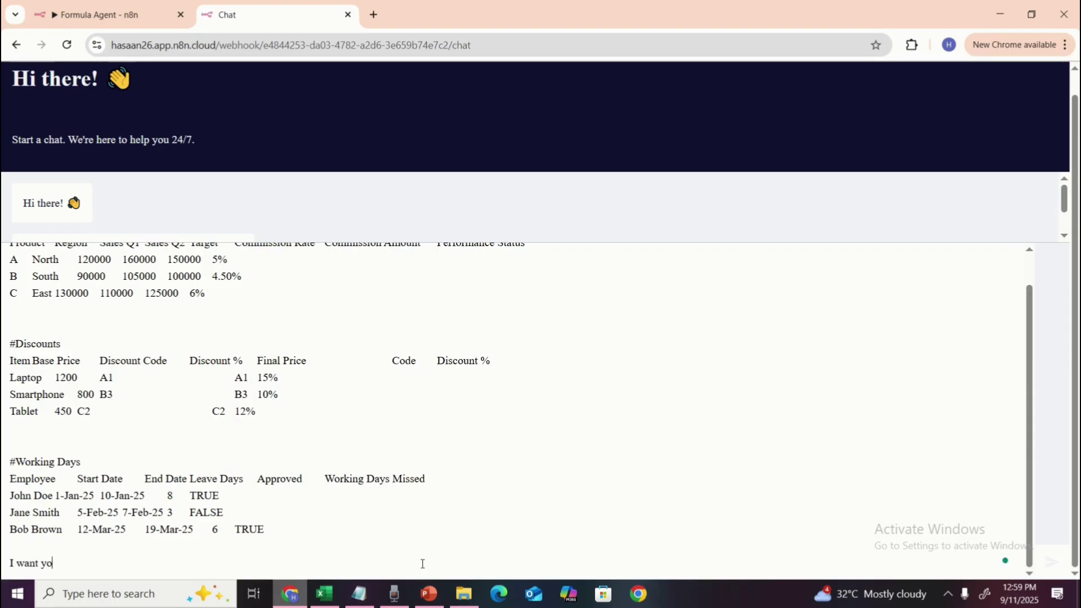
type("you to ca")
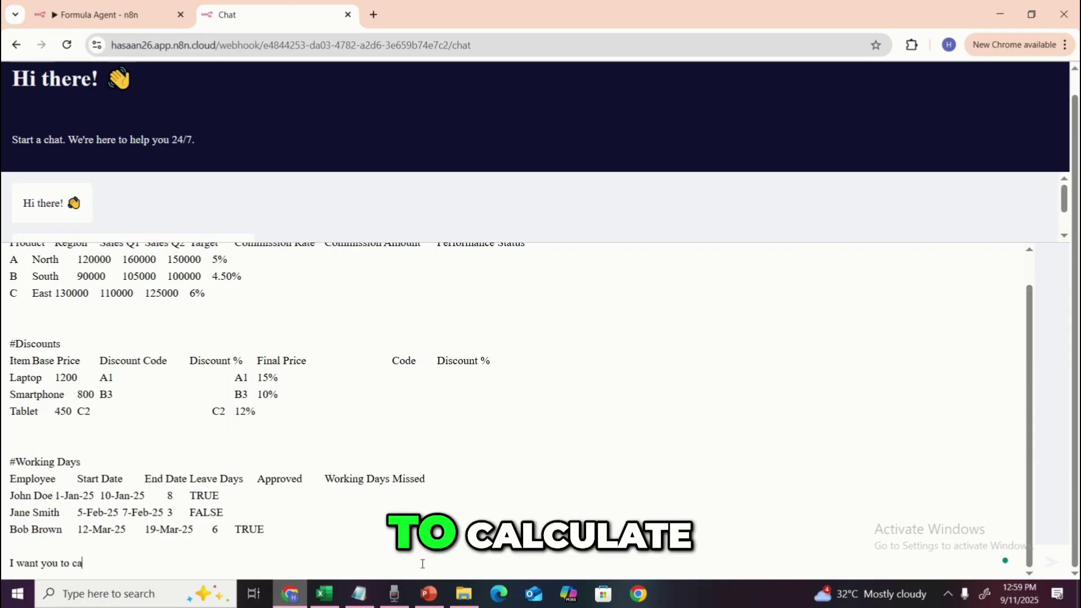
type("lculate")
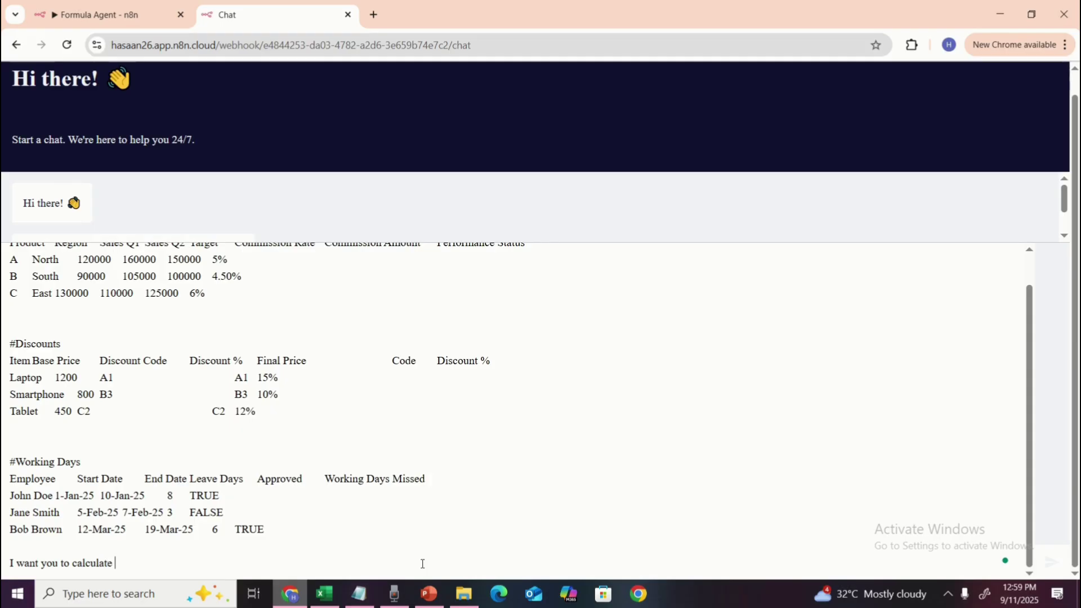
type(" commissions for the ")
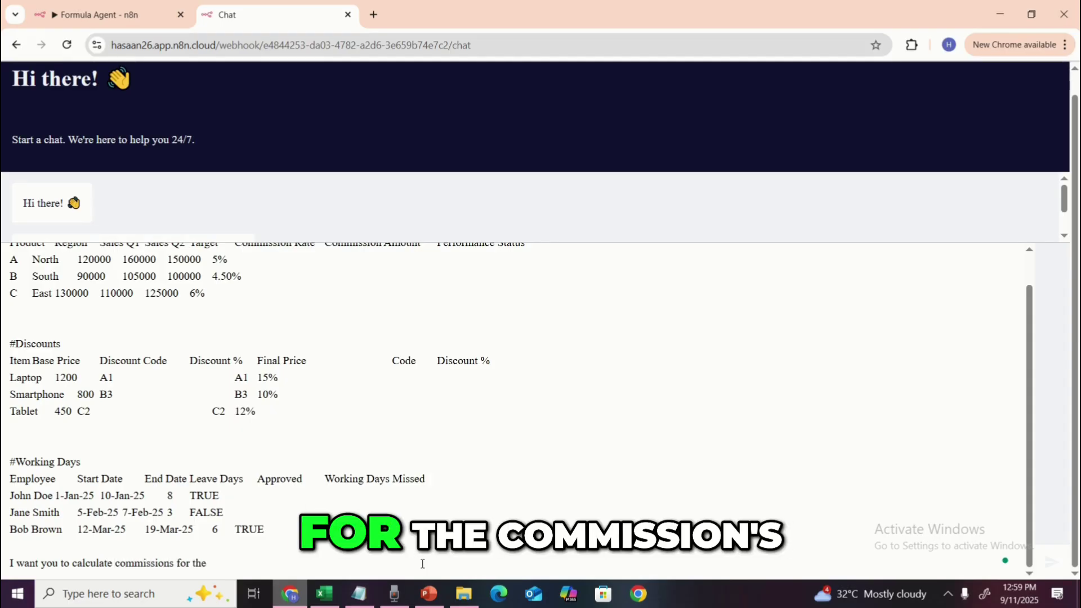
type("commission")
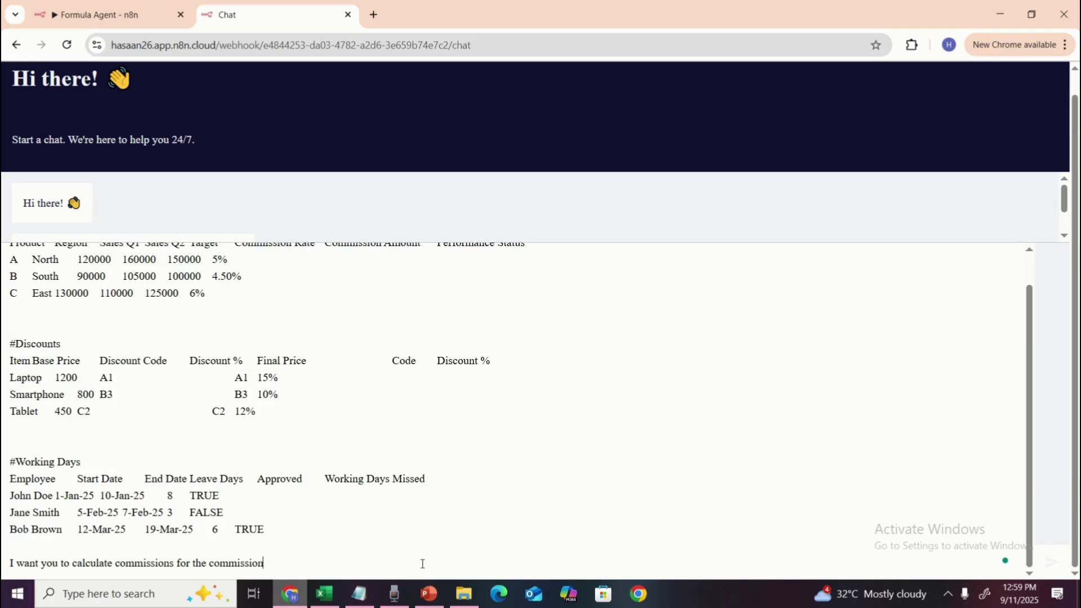
type("s data")
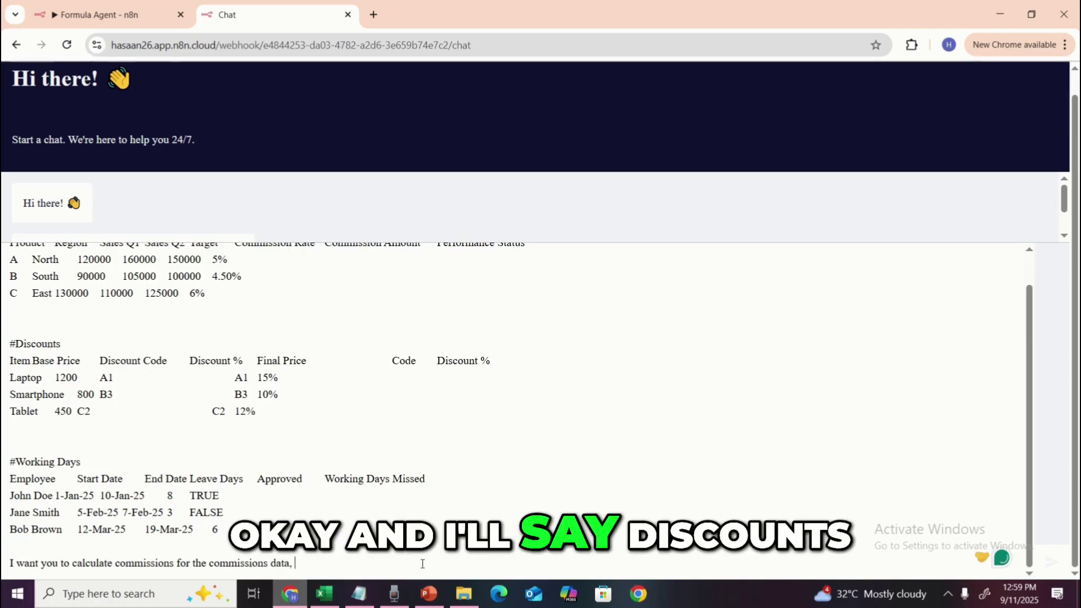
Continue the request with ", discounts for the discounts data and working days for the working days data using the appropriate formulas.".
type(", discounts f")
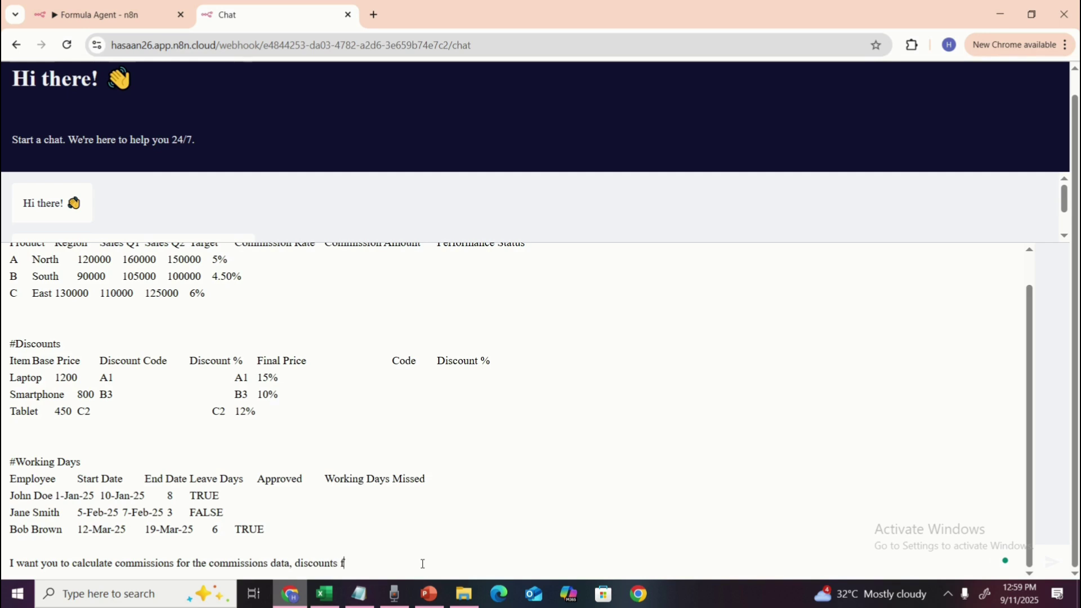
type("or the discounts ")
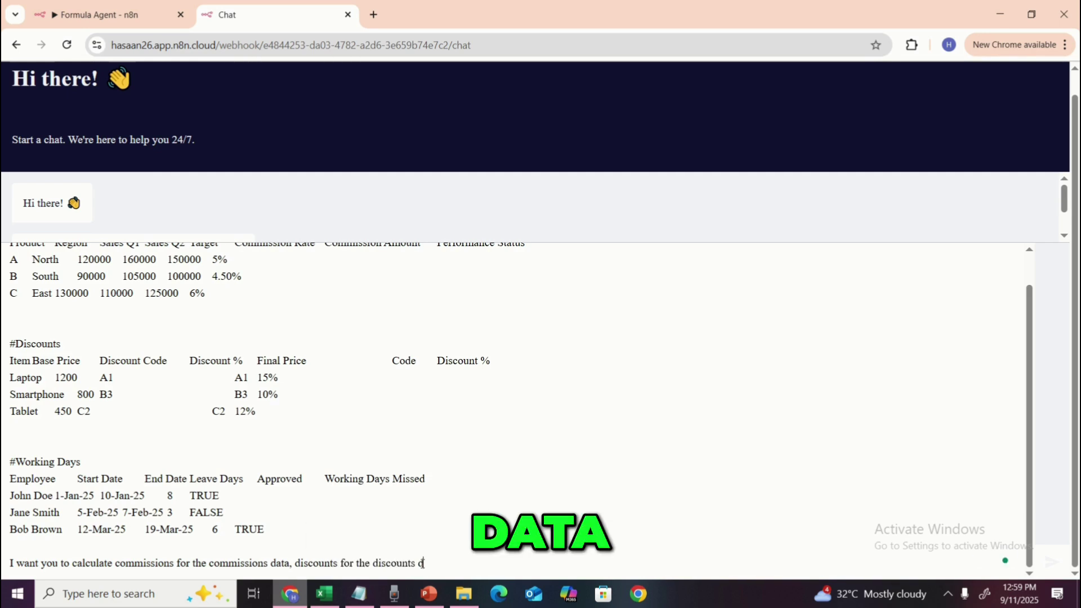
type("data and ")
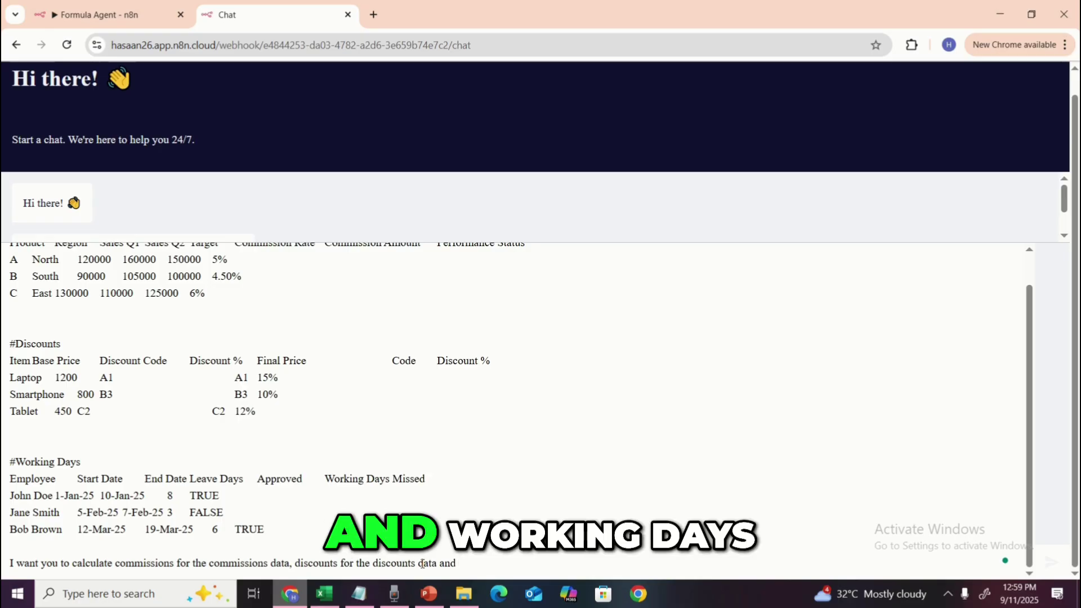
type("working days")
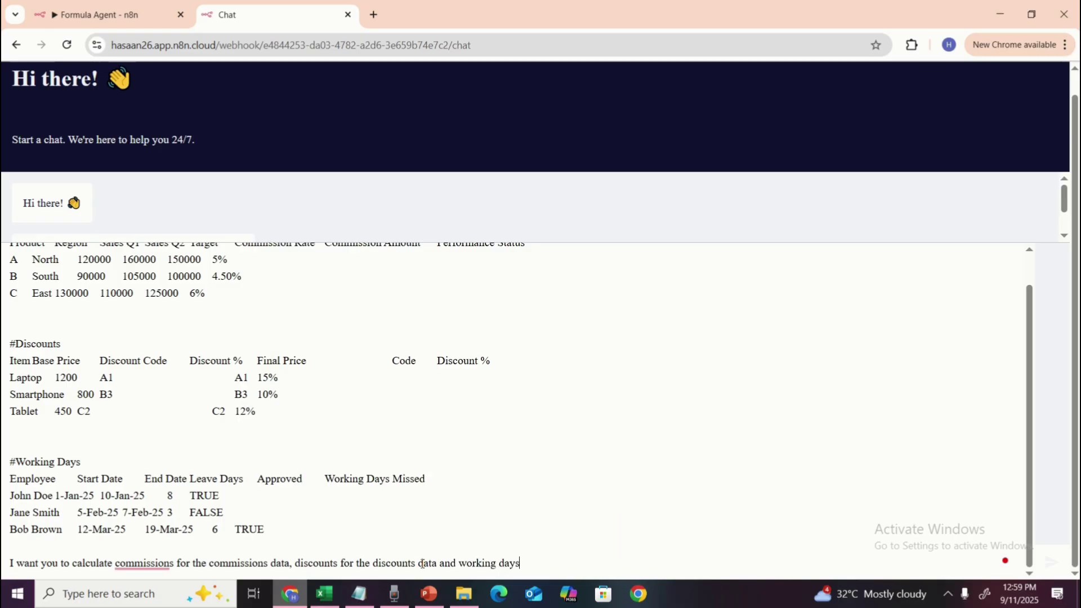
type(" for the ")
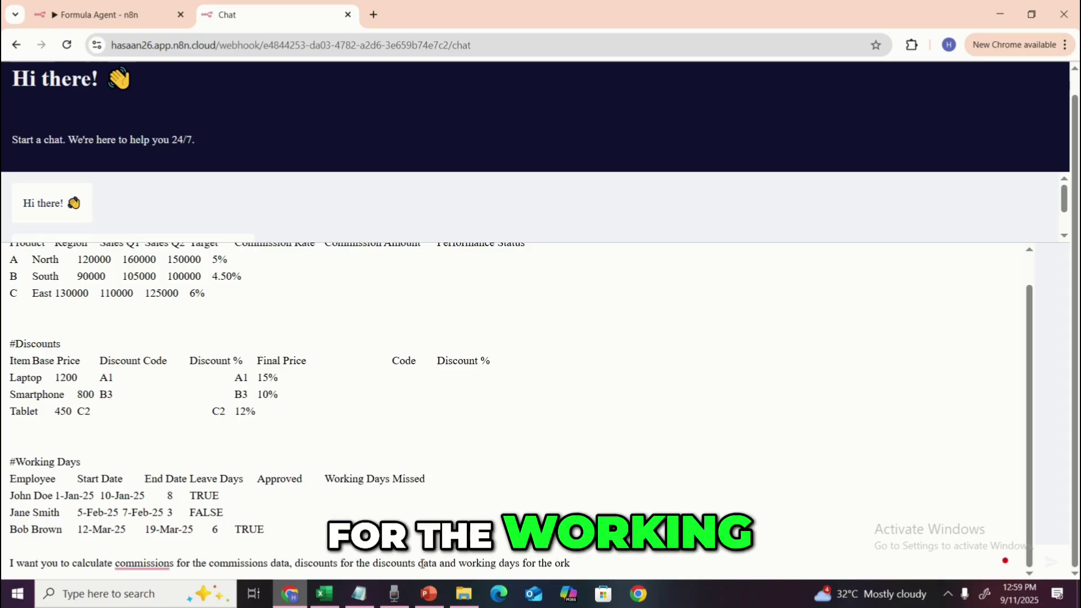
type("working da")
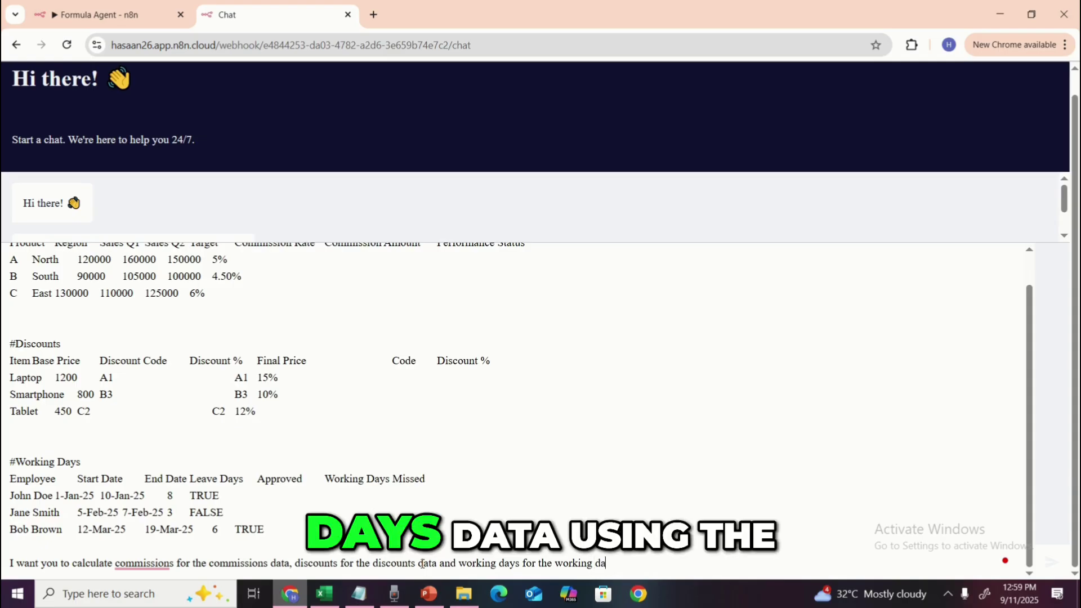
type("ys data using the appro")
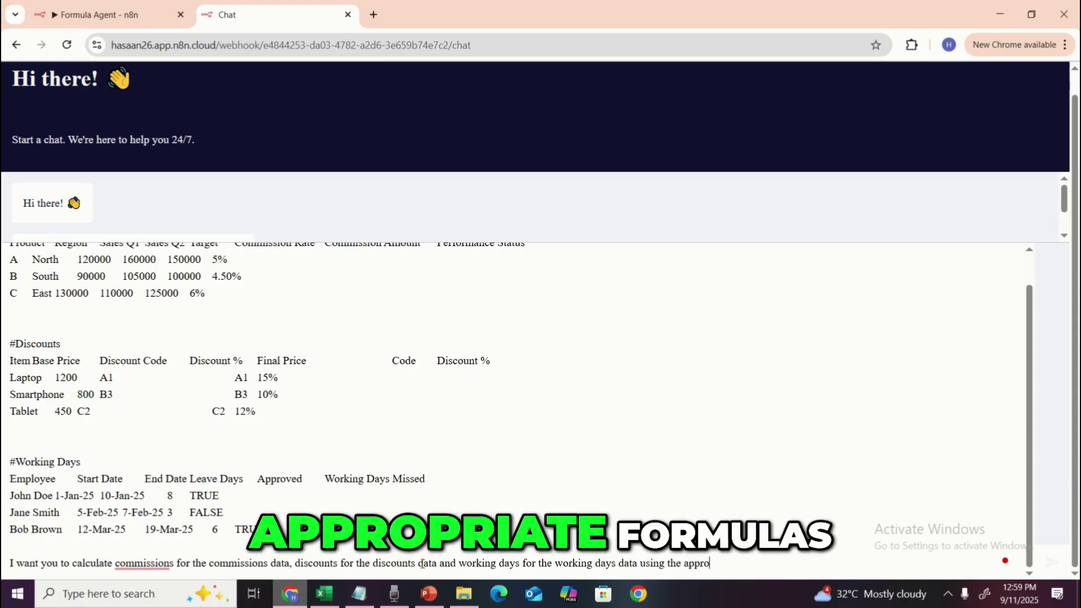
type("priate")
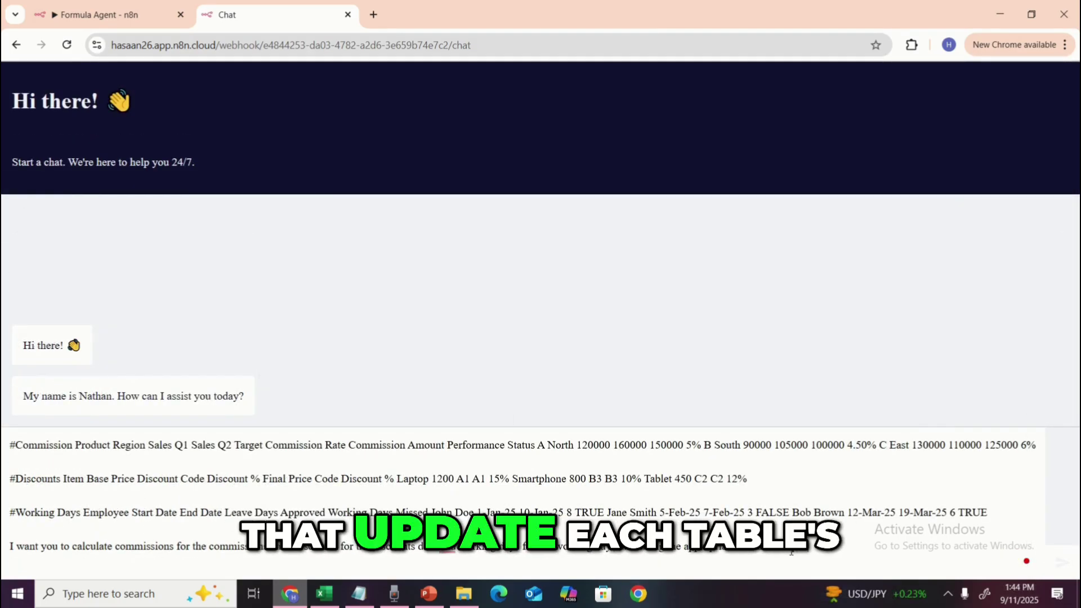
Add the sentence "Update each table's columns after performing the calculations." to the chat message.
type("table")
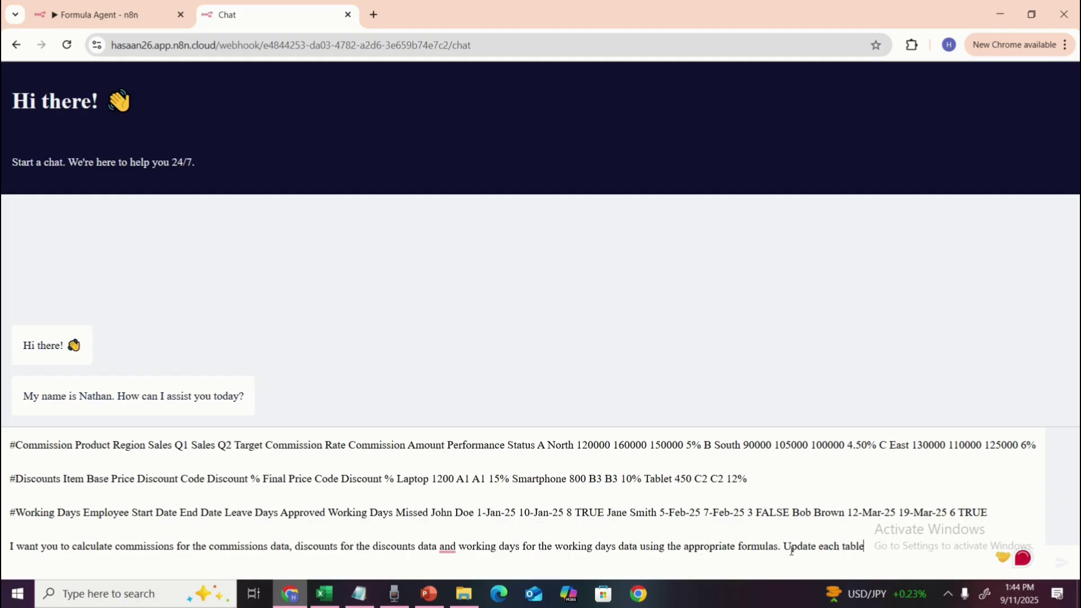
type("'s columns ")
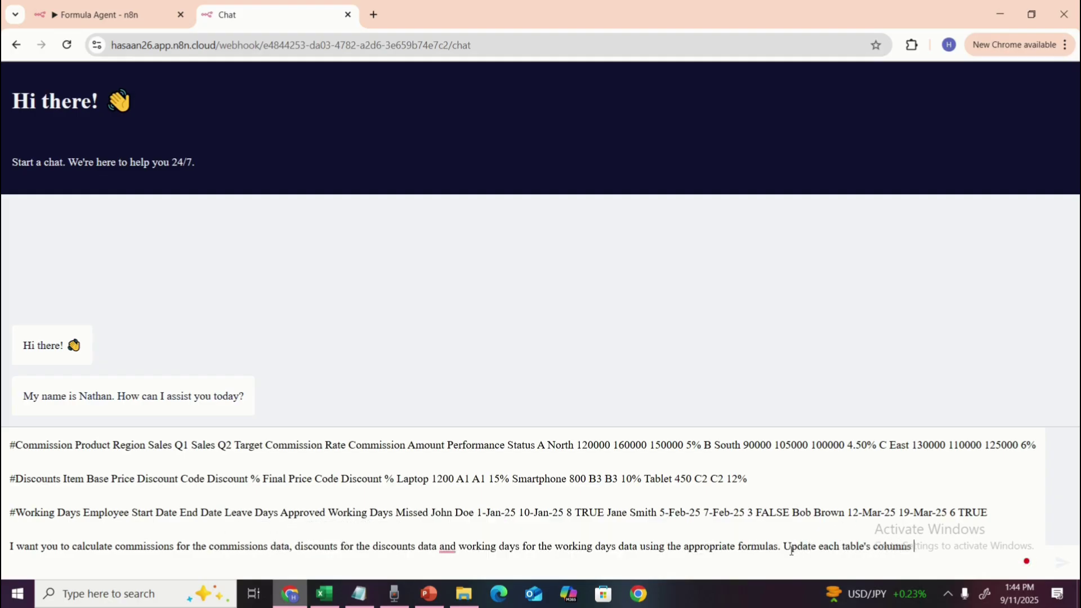
type("after perof")
key("BackSpace")
type("ming the clculation")
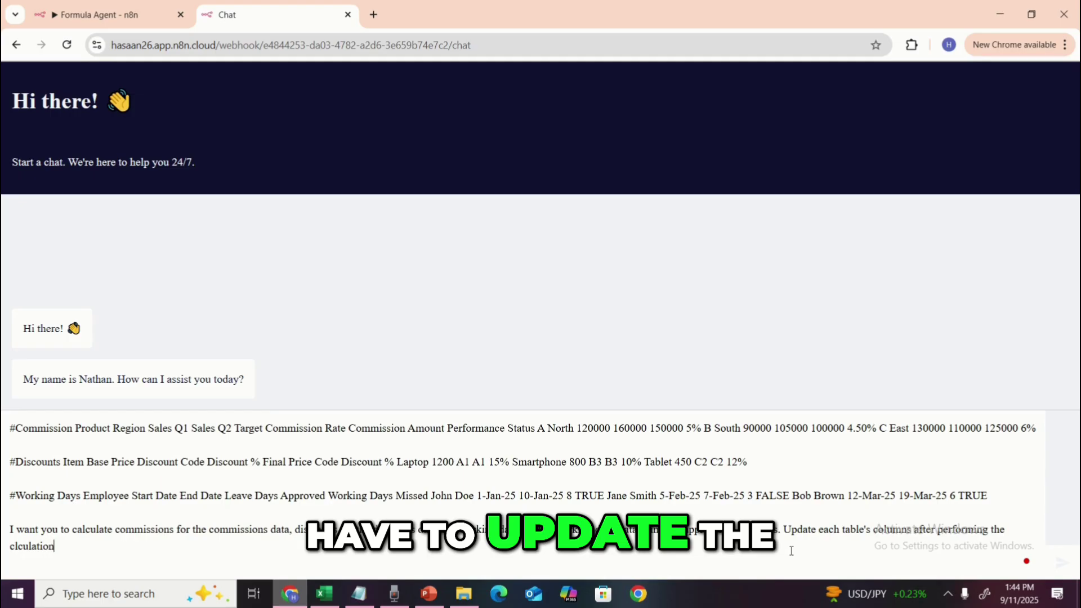
key("BackSpace")
key("BackSpace")
key("BackSpace")
key("BackSpace")
key("BackSpace")
key("BackSpace")
key("BackSpace")
type("calcula")
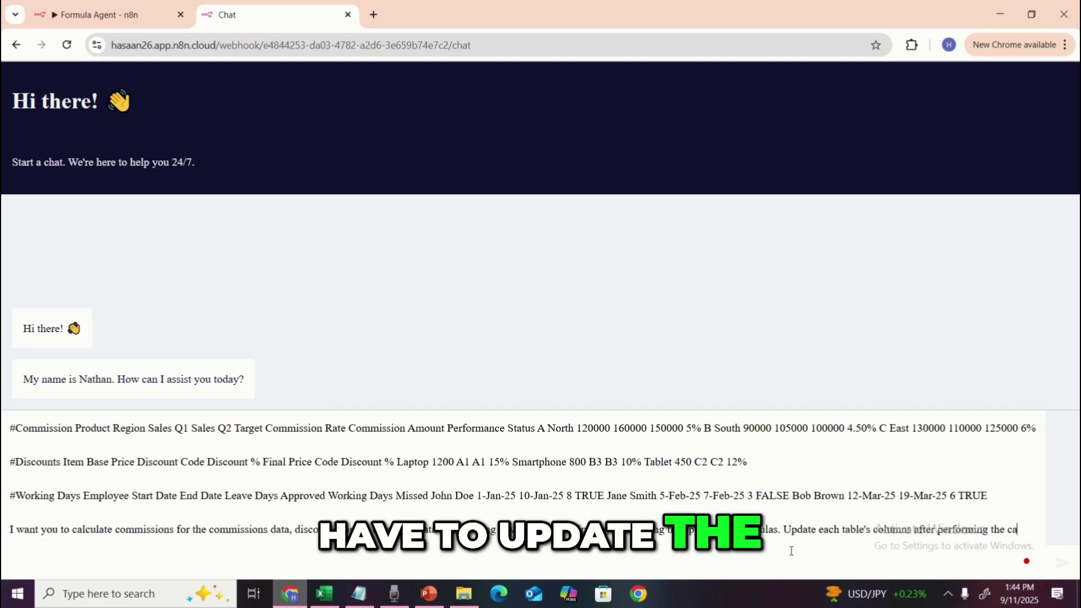
type("tions.")
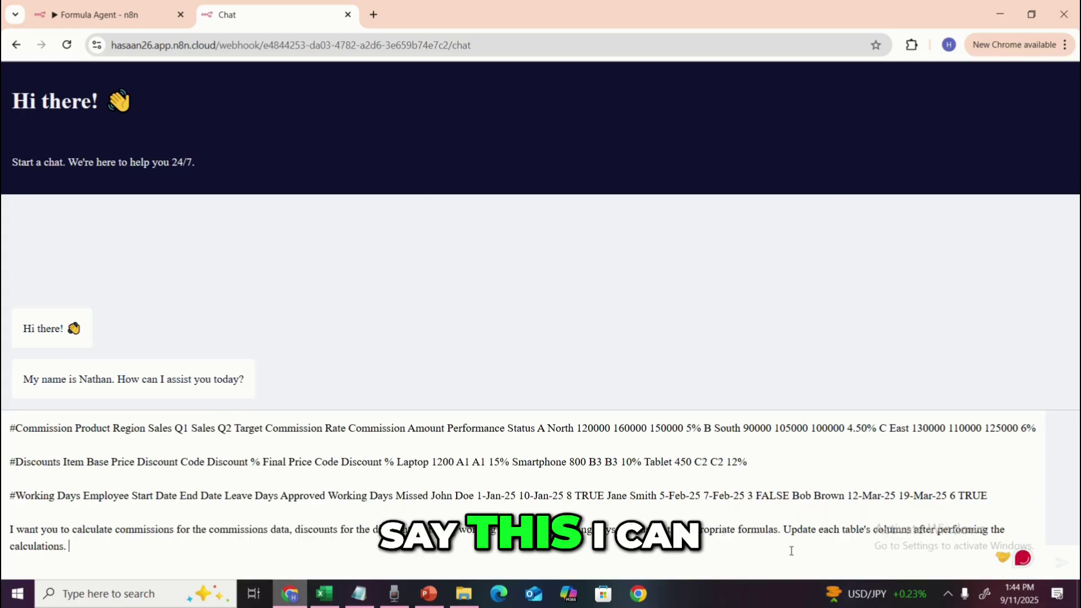
Add "The commissions will be calculated based on the average sales of the two quarters" to the chat message.
type("The commis")
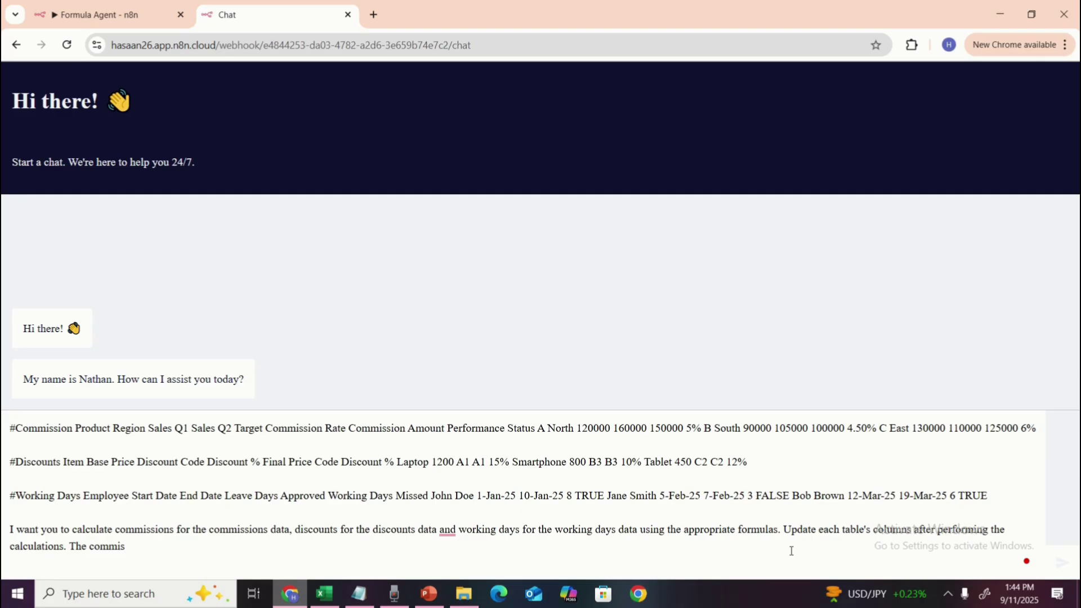
type("ns will be ")
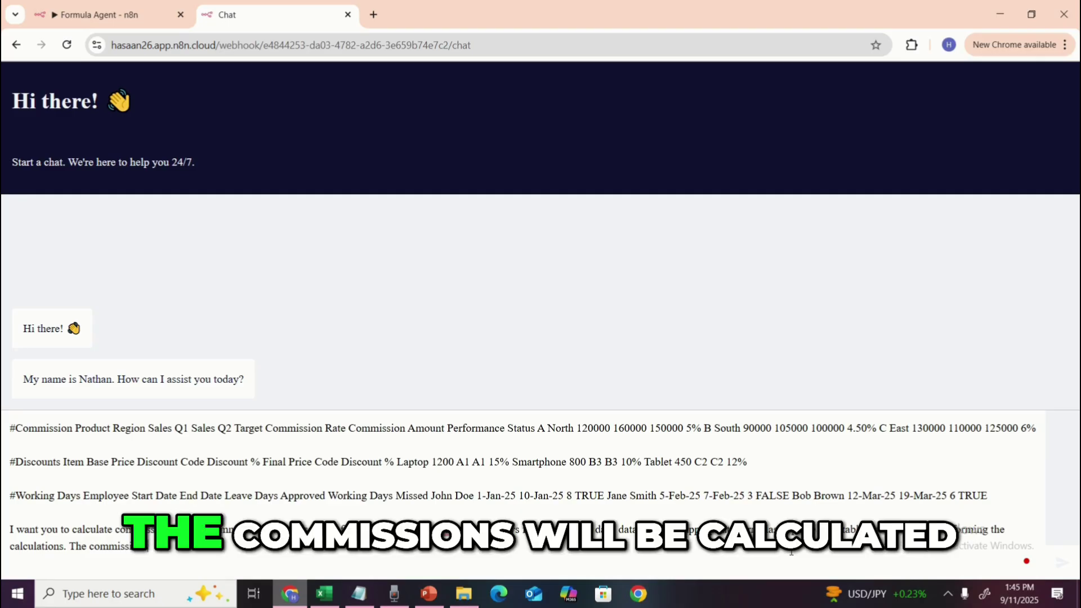
type("calcula")
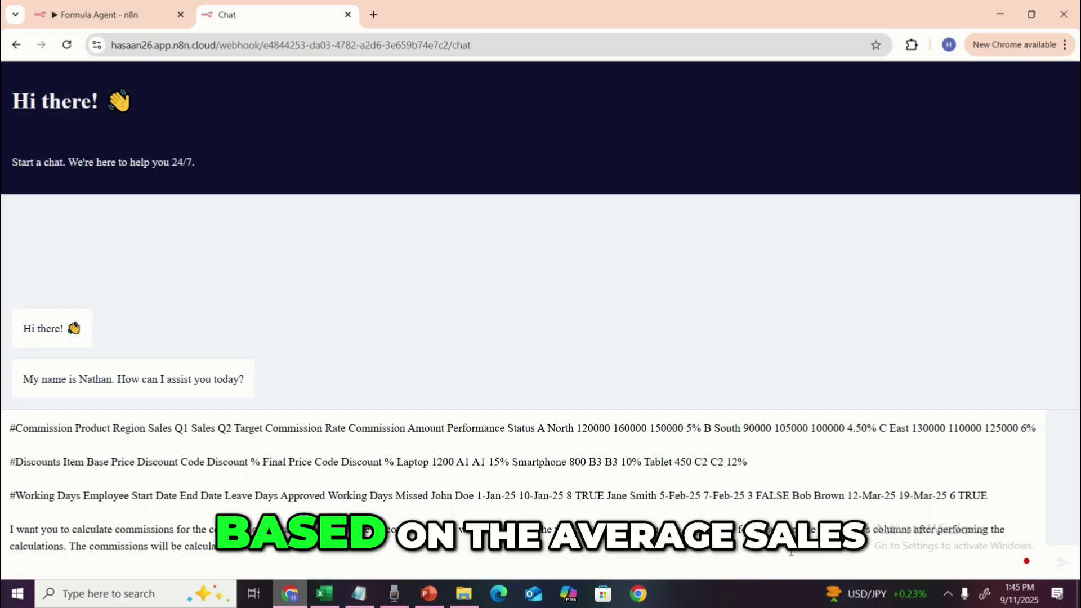
type("ted based on the average sal")
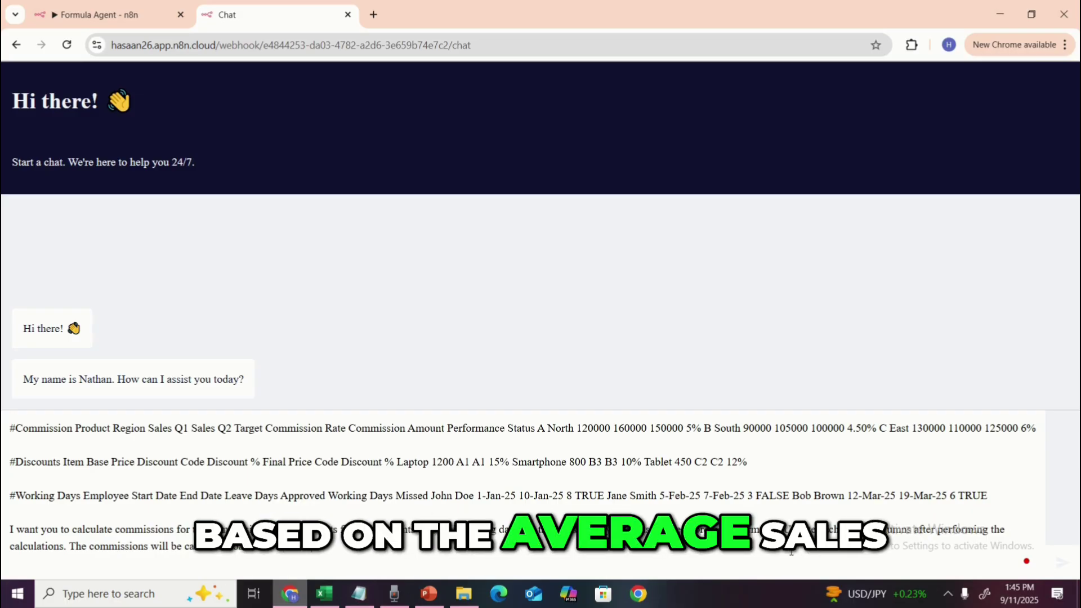
type("es of ")
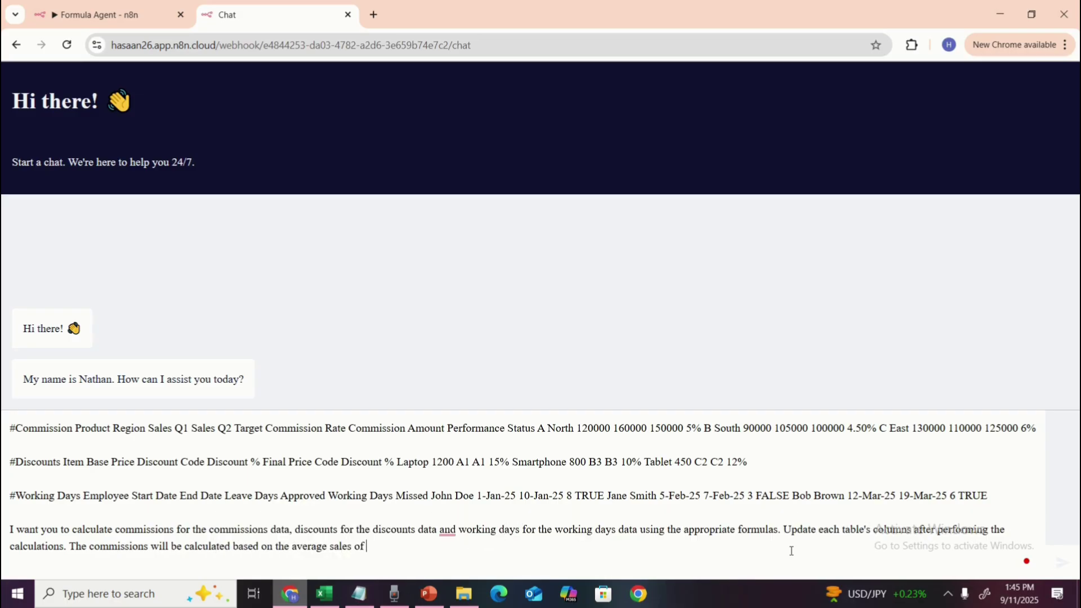
type("the two")
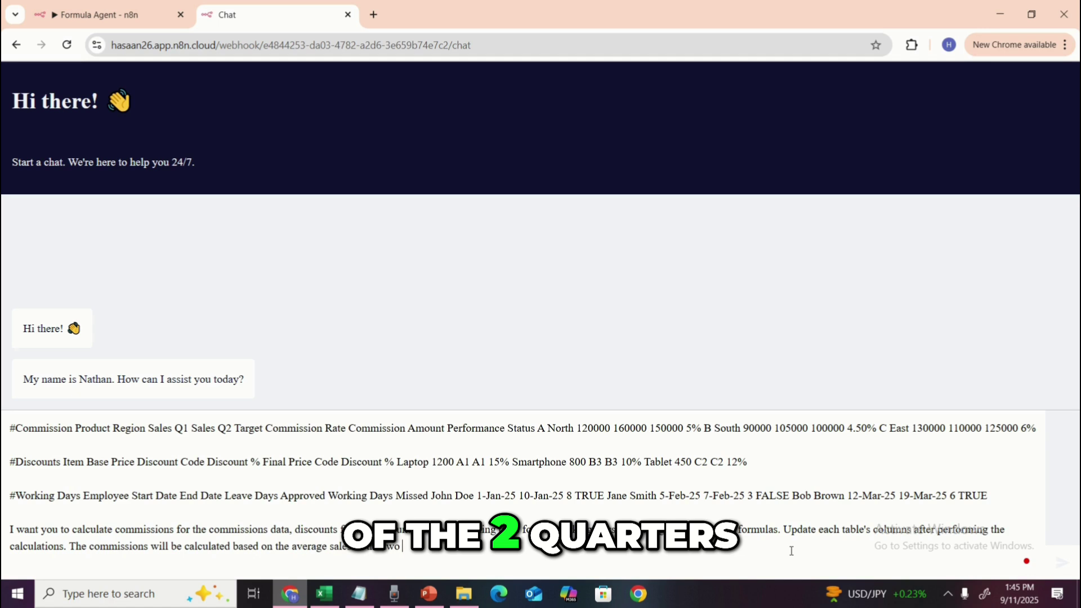
type(" quarters nd")
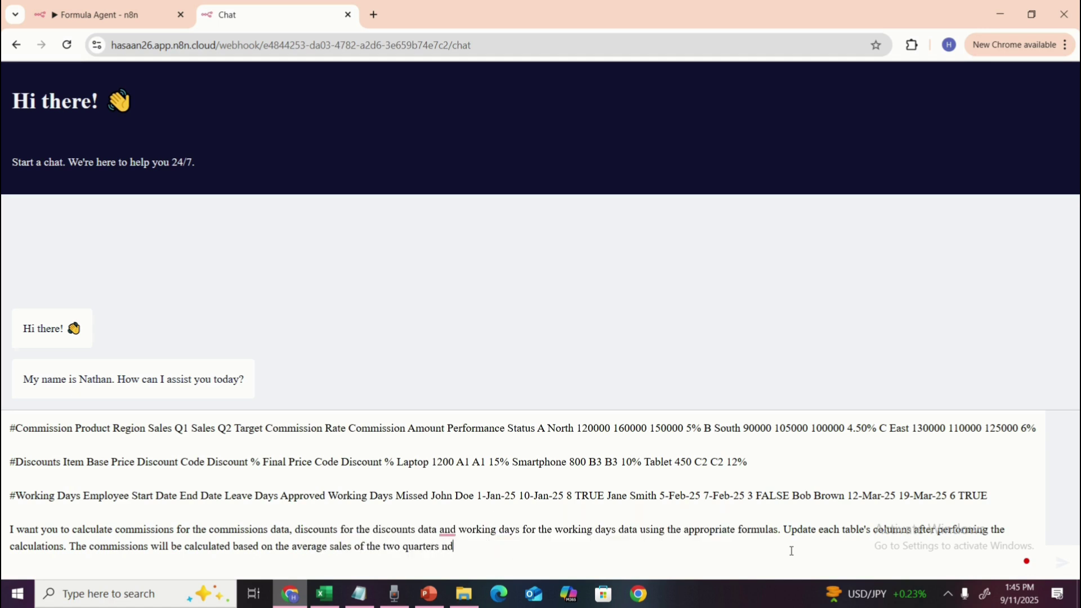
Complete the sentence with "and the performance status is determined based on the target sales." and send the message.
key("BackSpace")
key("BackSpace")
type("and the performance status is determined based on")
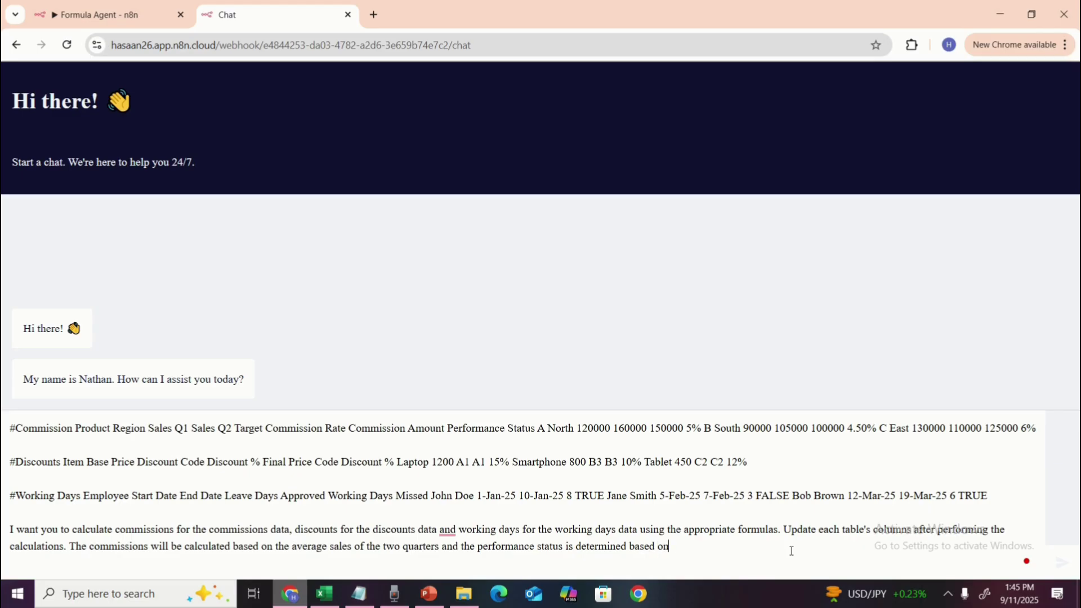
type("the target sales.")
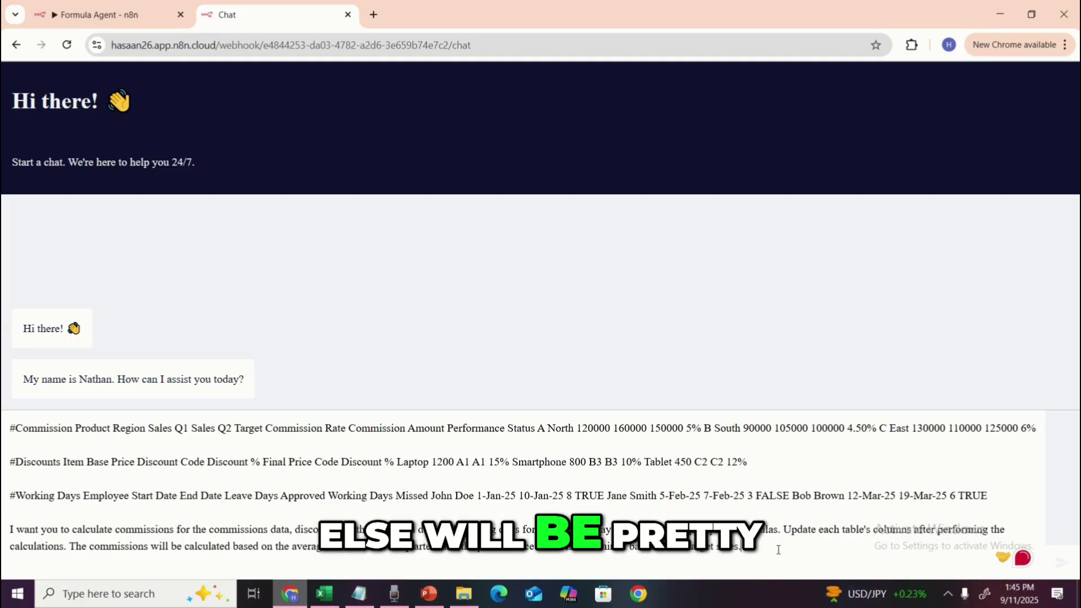
key("Return")
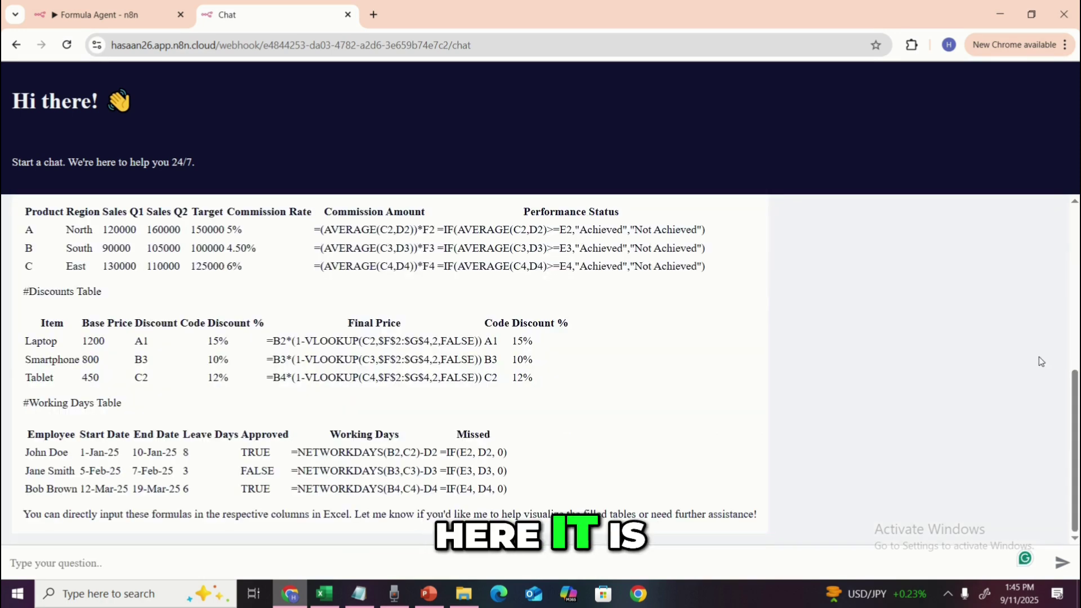
Review the formulas in the agent's reply for the Commission, Discounts and Working Days tables.
scroll(540, 365, "up", 3)
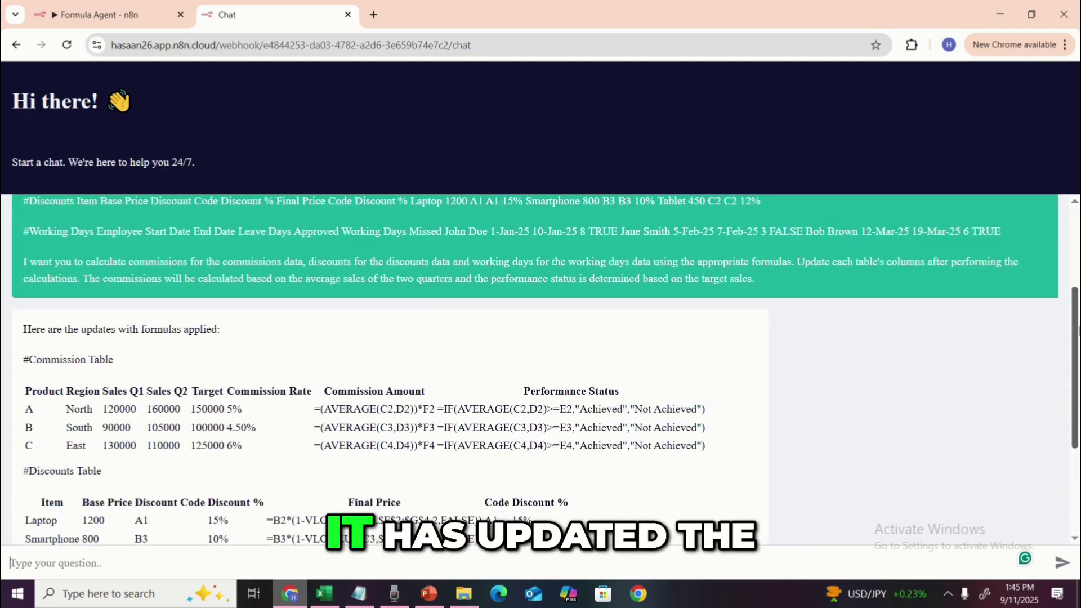
scroll(676, 411, "down", 1)
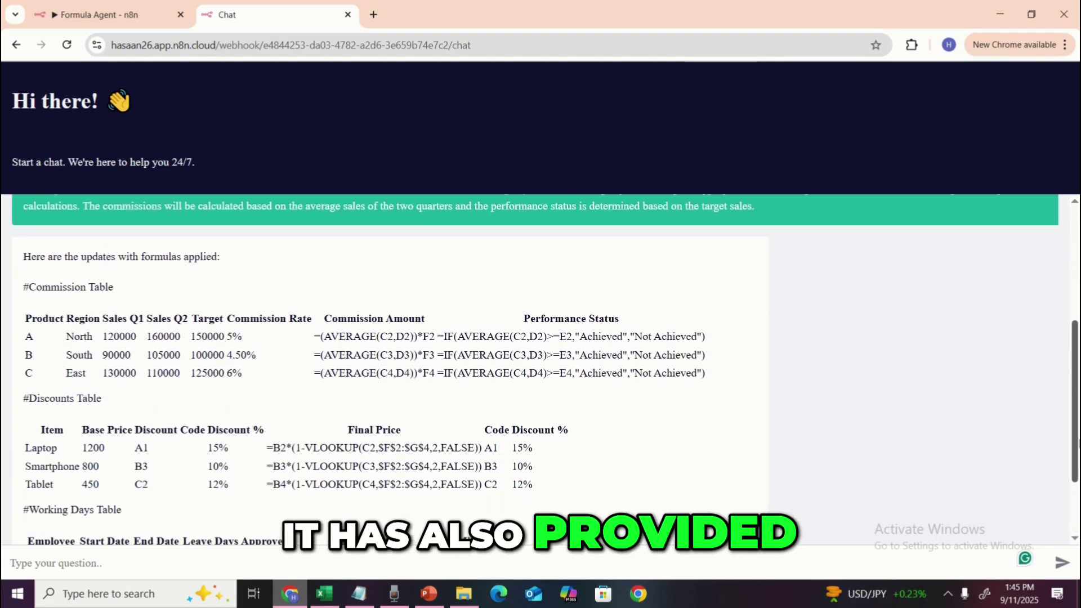
scroll(489, 375, "up", 1)
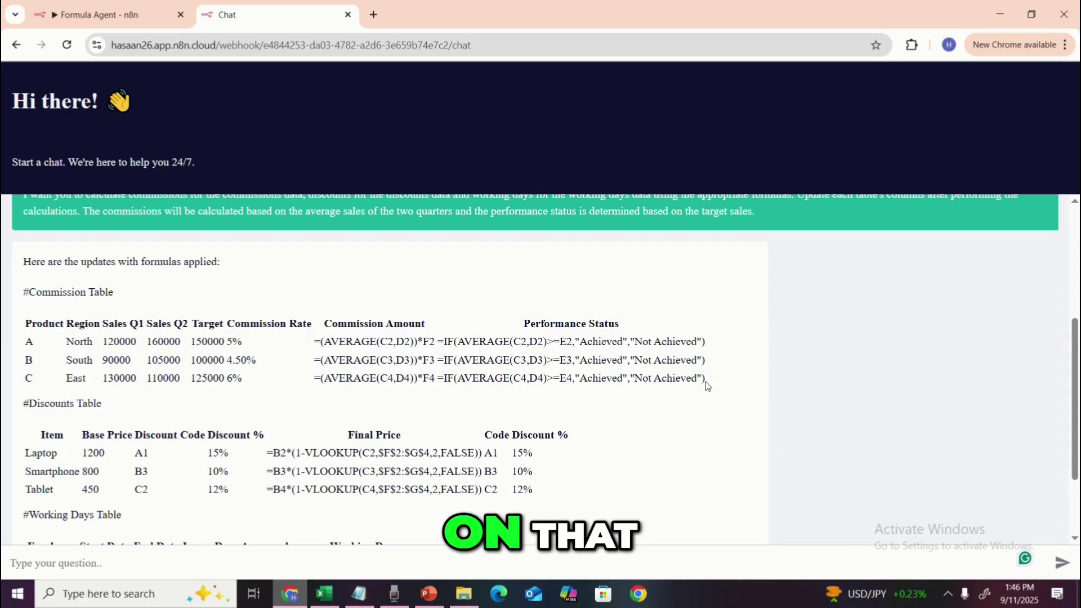
scroll(706, 385, "down", 2)
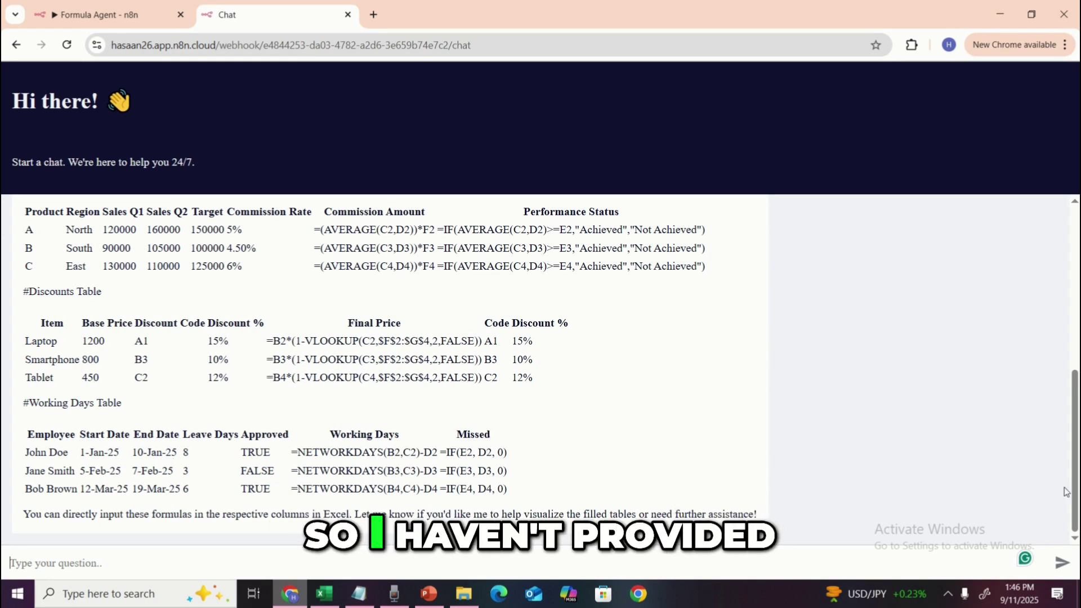
Copy the Commission table with its formulas from the agent's reply and switch to the Excel workbook.
scroll(1068, 489, "up", 1)
scroll(394, 371, "up", 5)
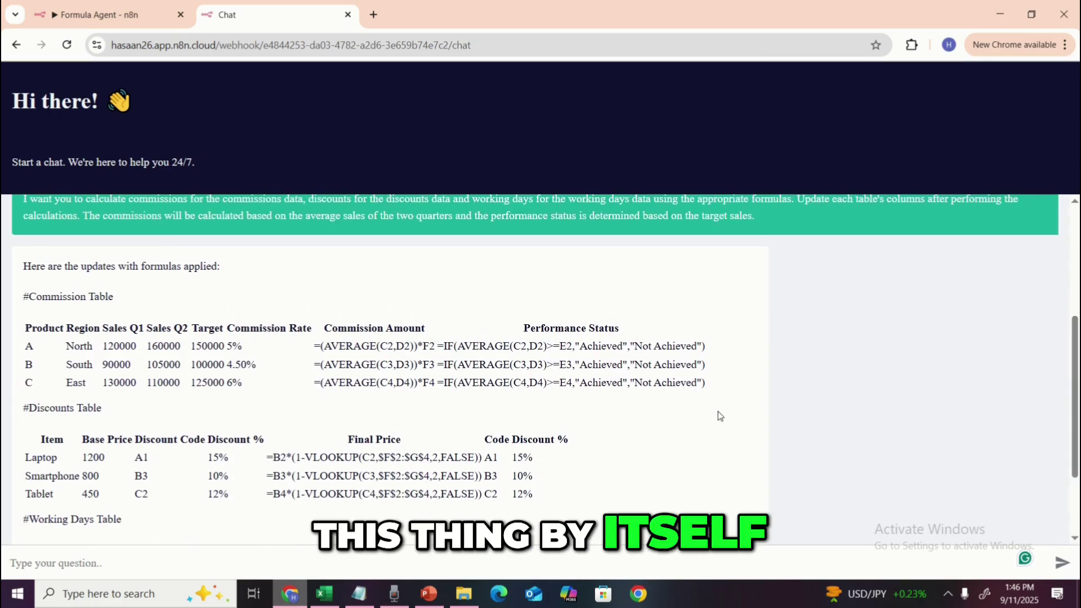
left_click_drag(708, 387, 21, 355)
right_click(65, 339)
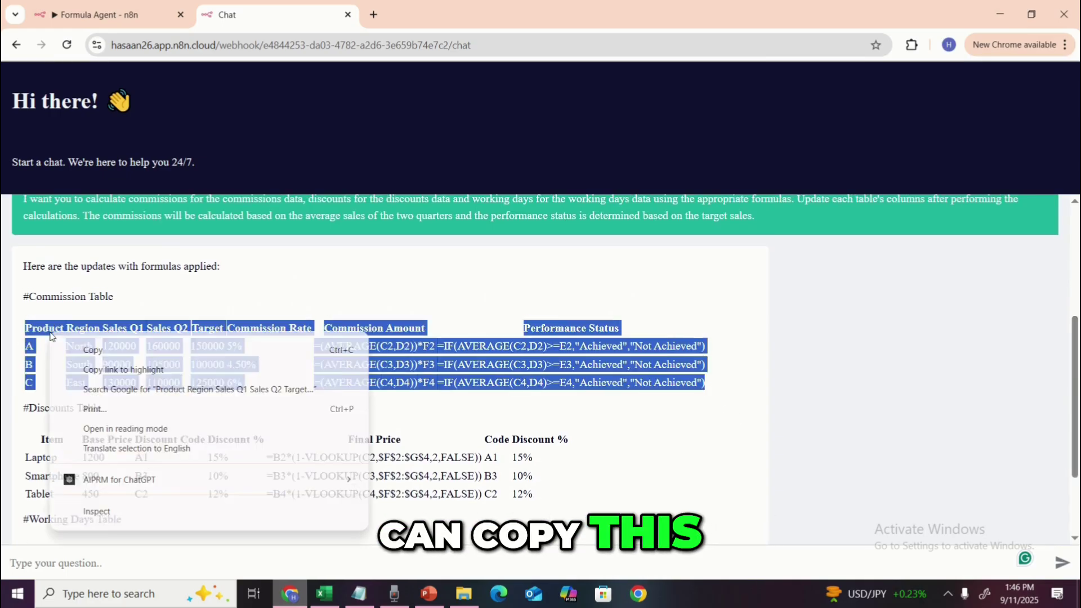
left_click(84, 352)
left_click(324, 593)
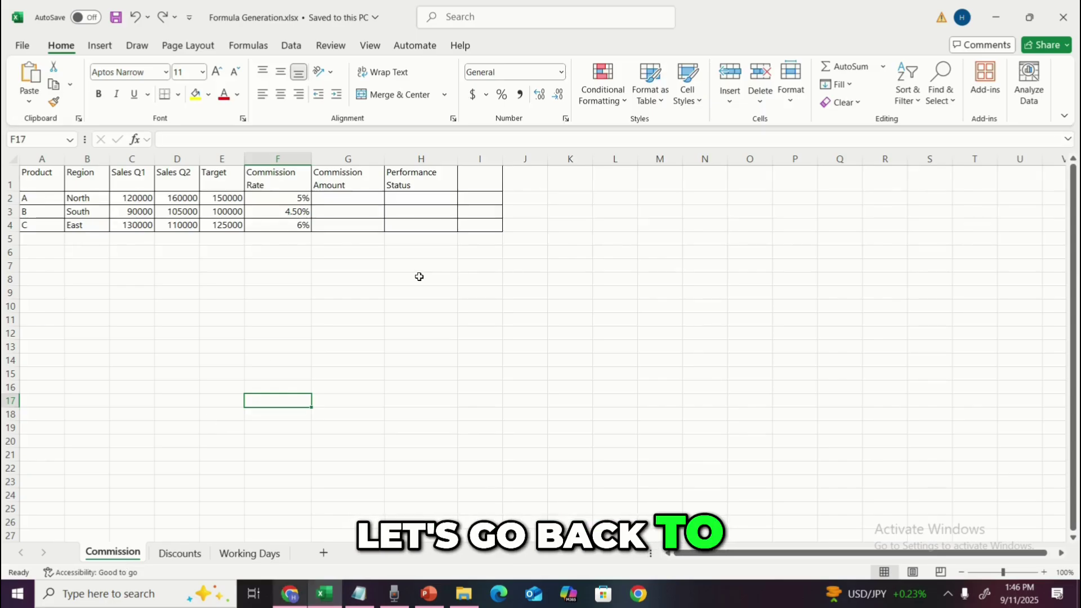
Clear the contents of the existing table in A1:J5 on the Commission sheet.
left_click_drag(511, 235, 41, 179)
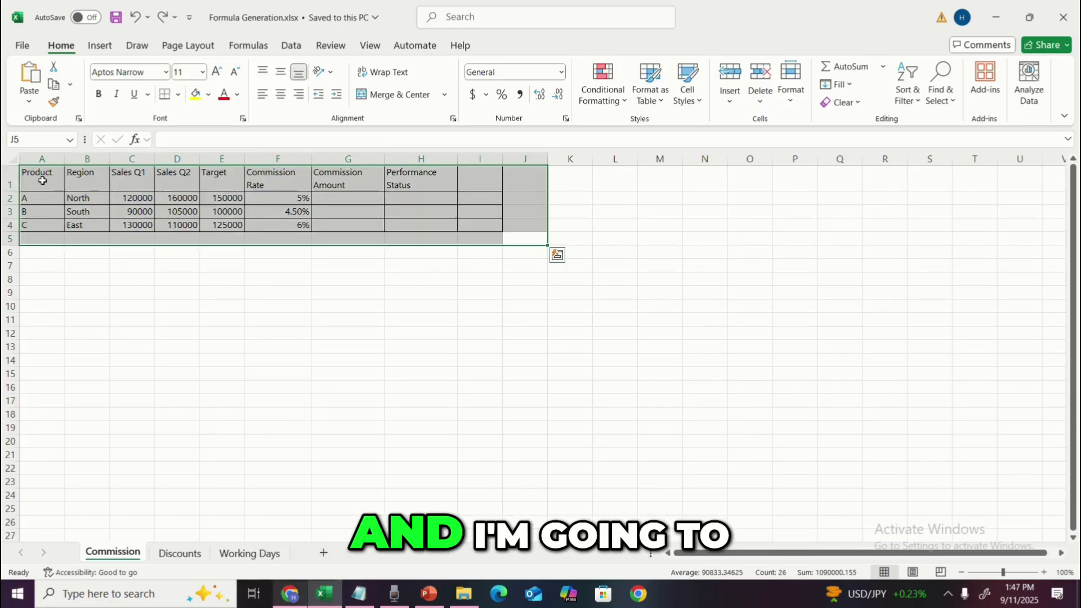
right_click(77, 253)
left_click(96, 291)
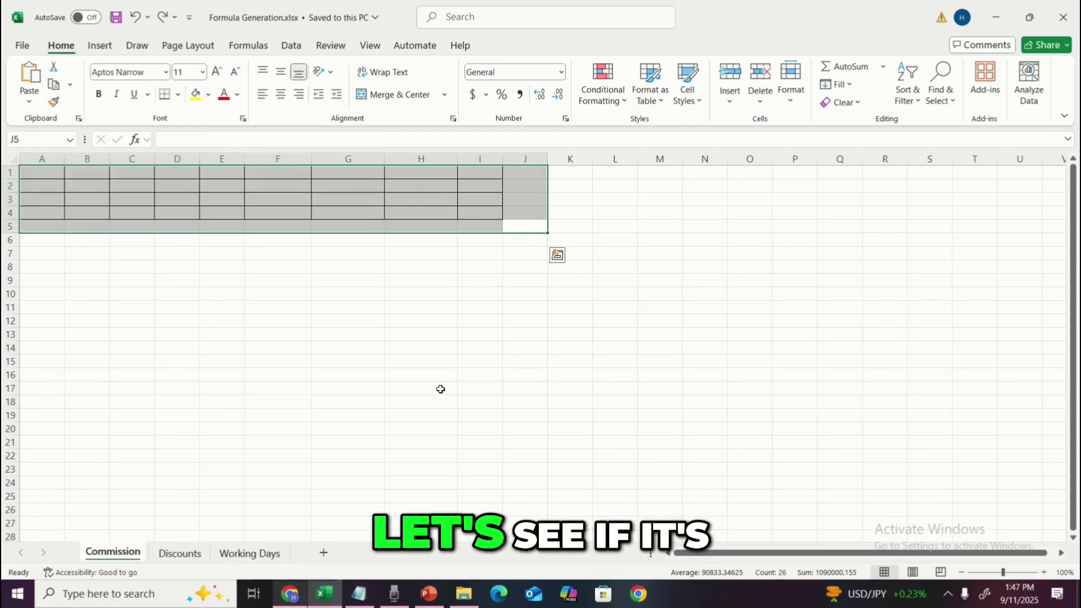
Paste the copied table into the cleared Commission range, accepting the size mismatch, and slightly widen the Commission Amount column.
right_click(381, 197)
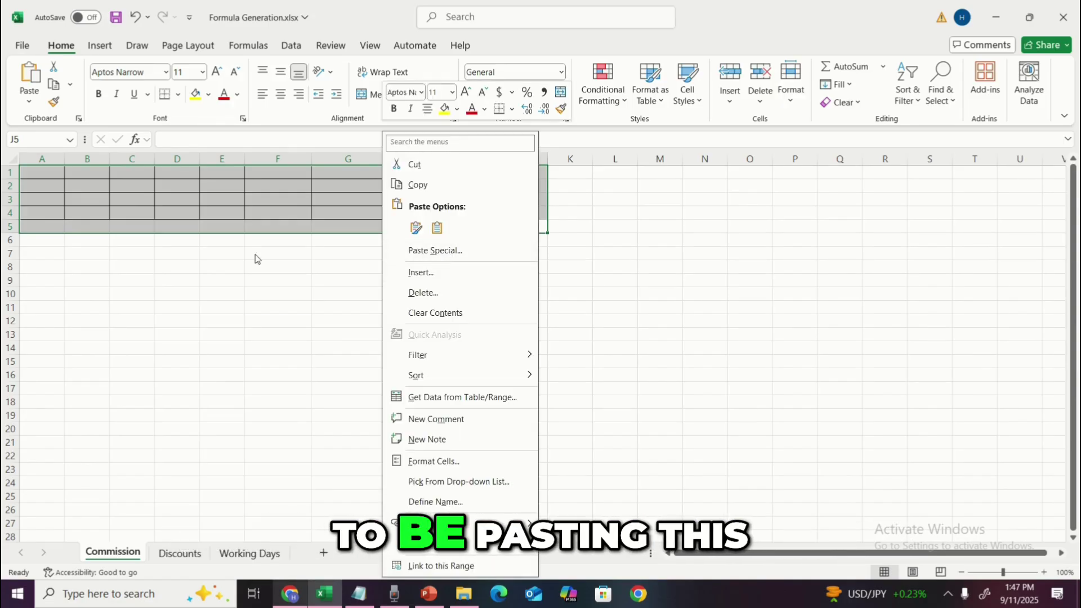
key("ctrl+v")
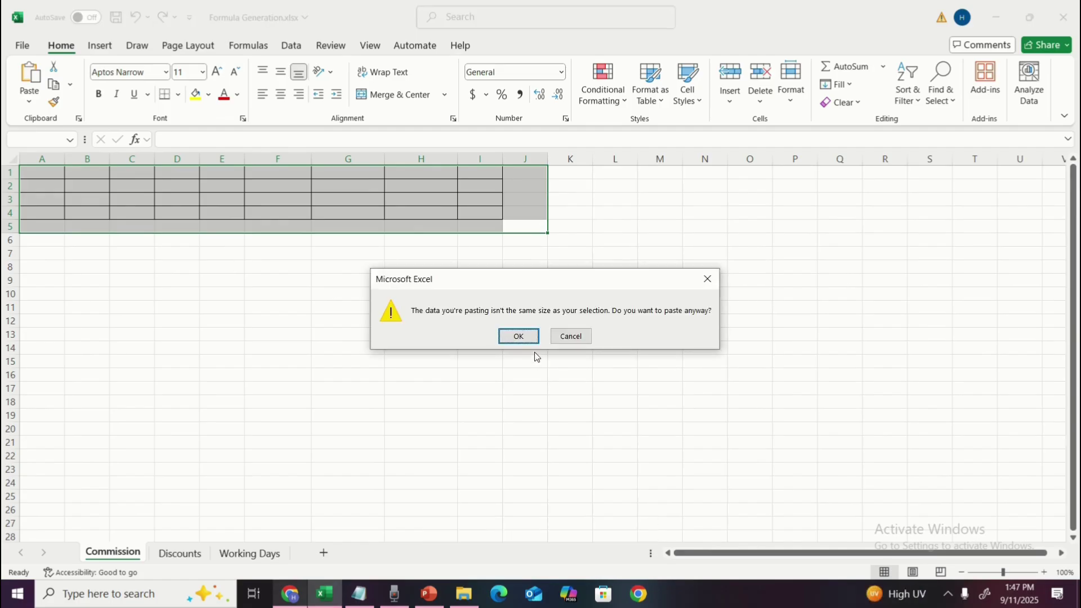
left_click(527, 336)
left_click(345, 305)
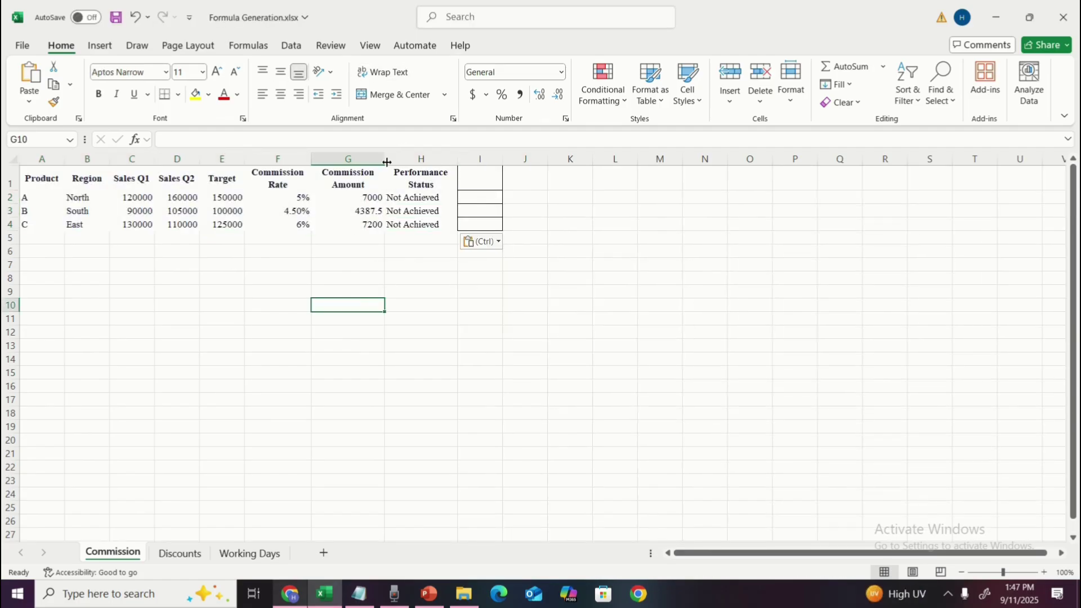
left_click_drag(387, 162, 395, 162)
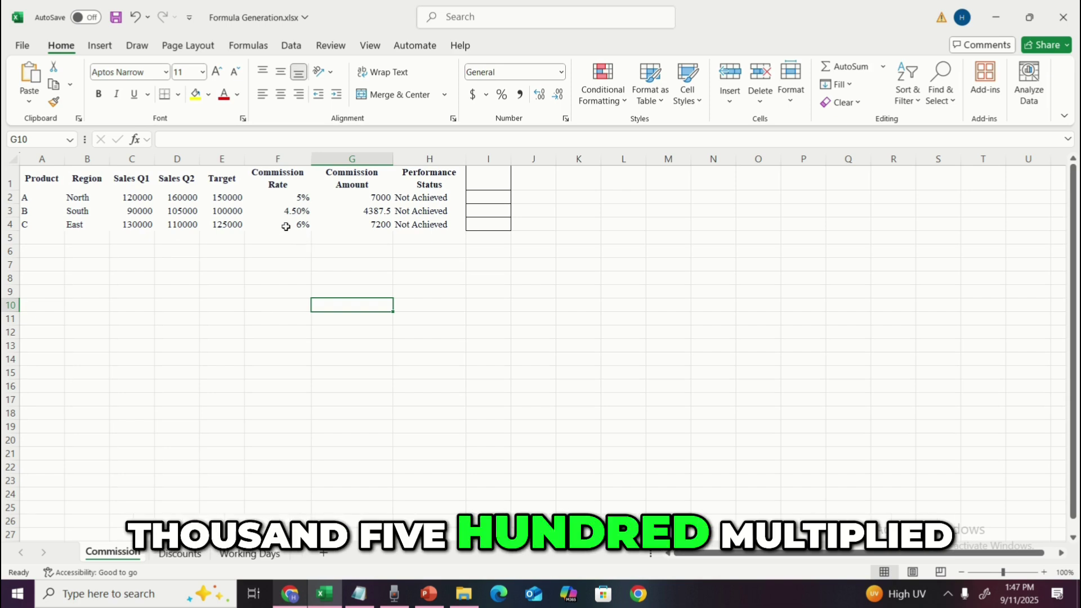
Inspect the Commission Amount formulas for products A, B and C, and open the Discounts sheet.
left_click(371, 213)
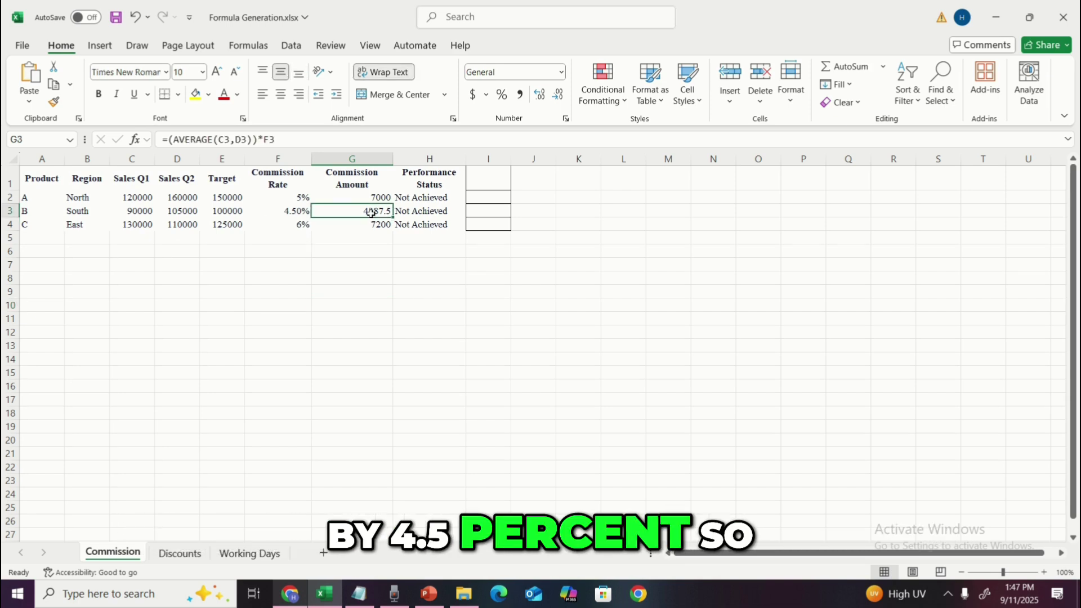
left_click(358, 195)
left_click(367, 236)
left_click(368, 224)
left_click(375, 280)
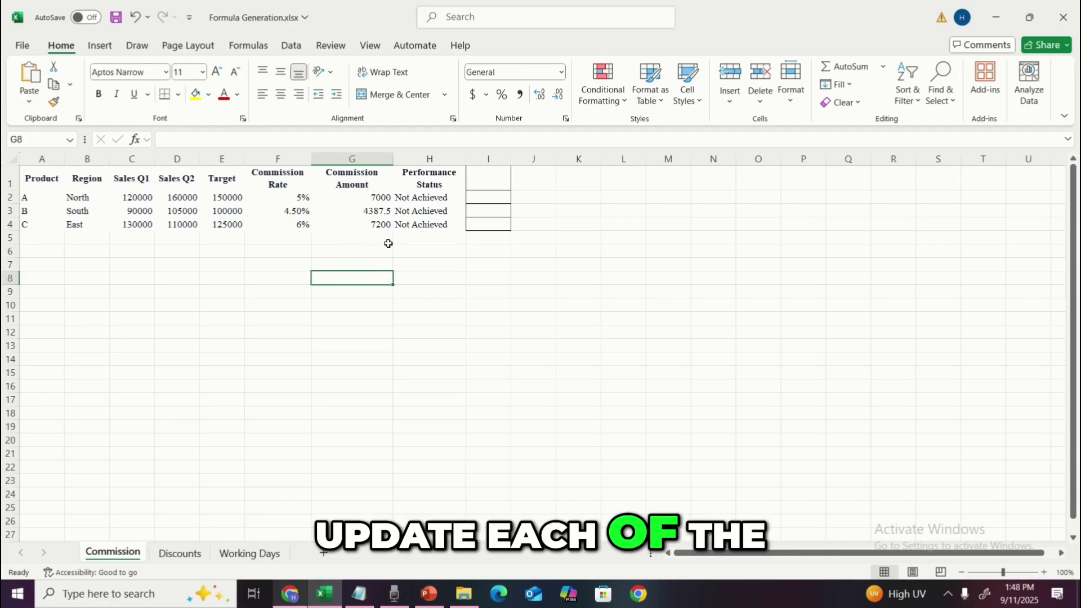
left_click(179, 553)
Copy the whole Discounts table, including the Code and second Discount % columns, from the chat reply and return to Excel.
left_click(289, 593)
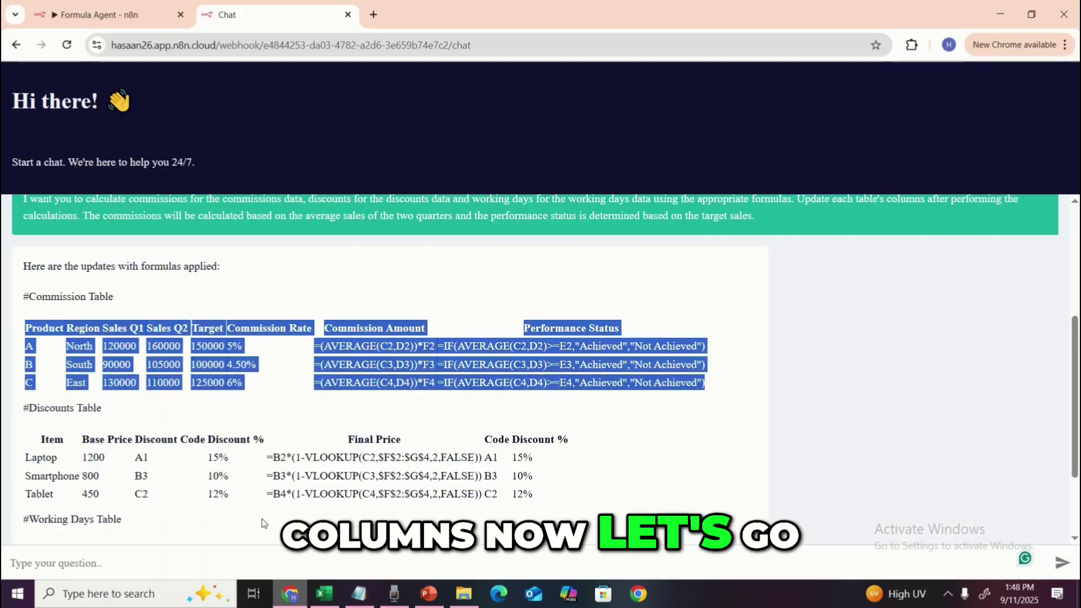
left_click(591, 510)
left_click_drag(121, 518, 23, 433)
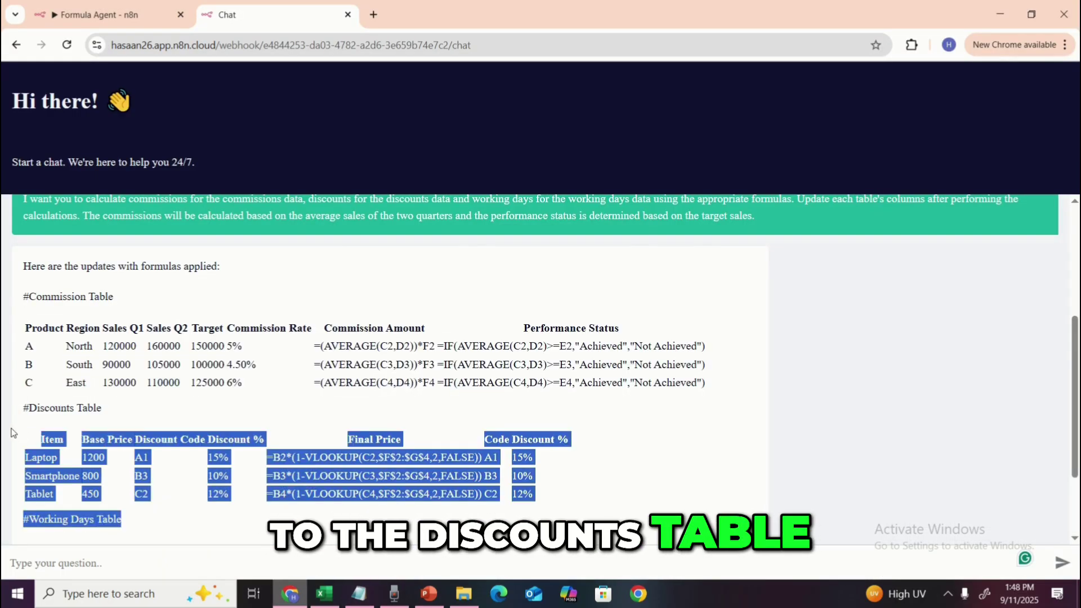
left_click(550, 502)
left_click_drag(551, 502, 40, 437)
right_click(40, 437)
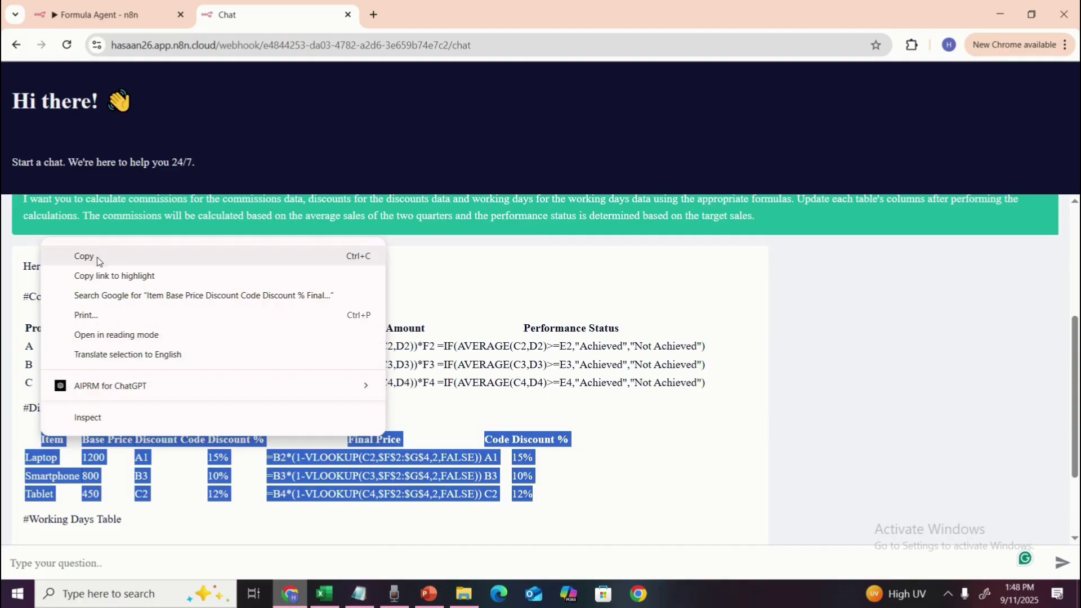
left_click(95, 259)
left_click(324, 594)
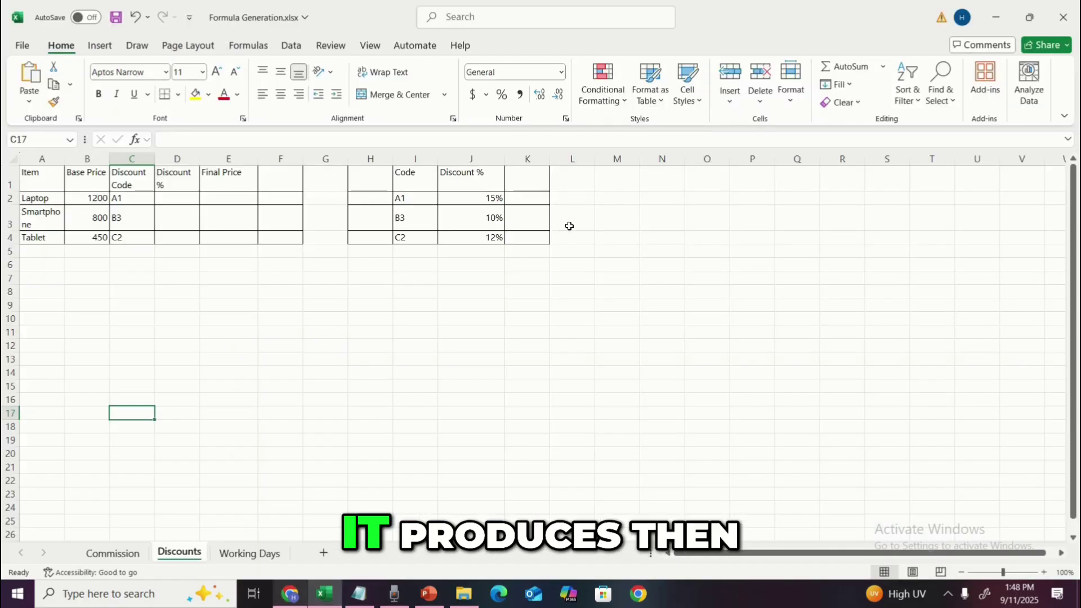
Clear A1:L5 on the Discounts sheet and paste the copied discounts table there, accepting the size mismatch.
left_click_drag(586, 252, 34, 180)
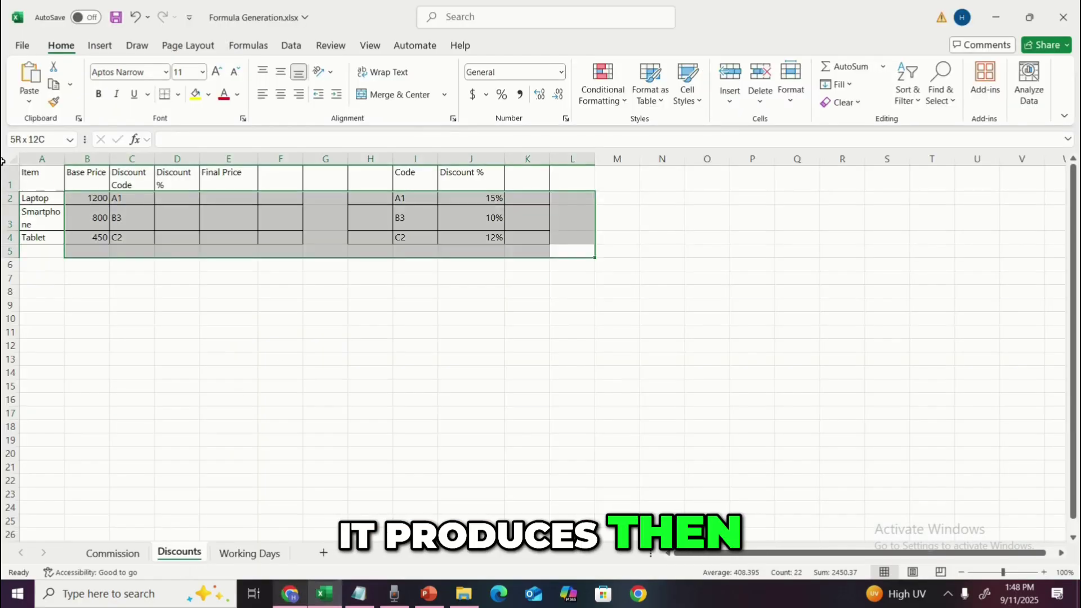
right_click(79, 195)
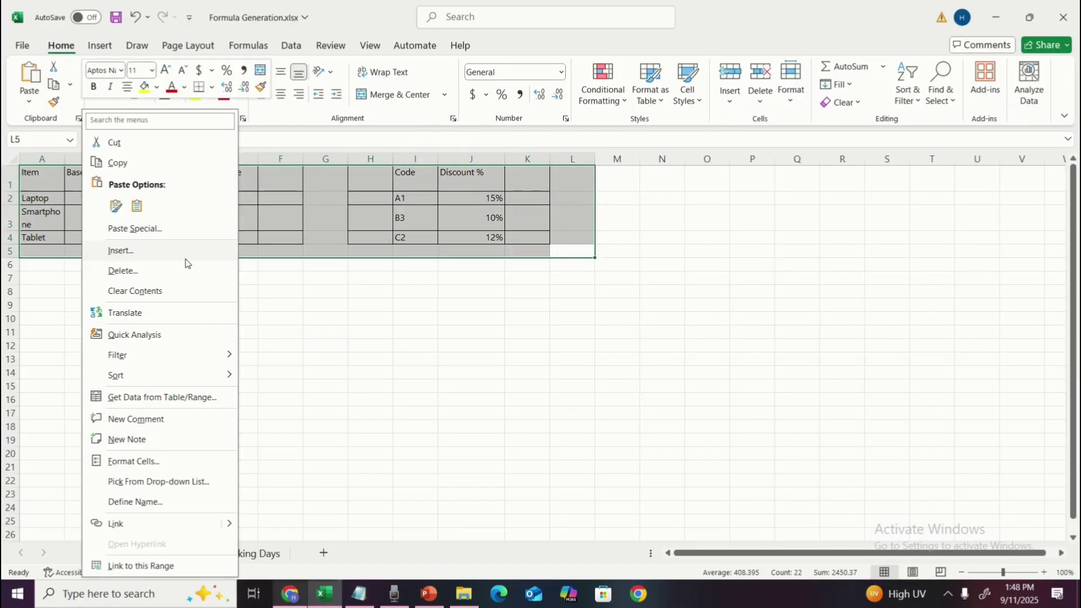
left_click(134, 290)
key("ctrl+v")
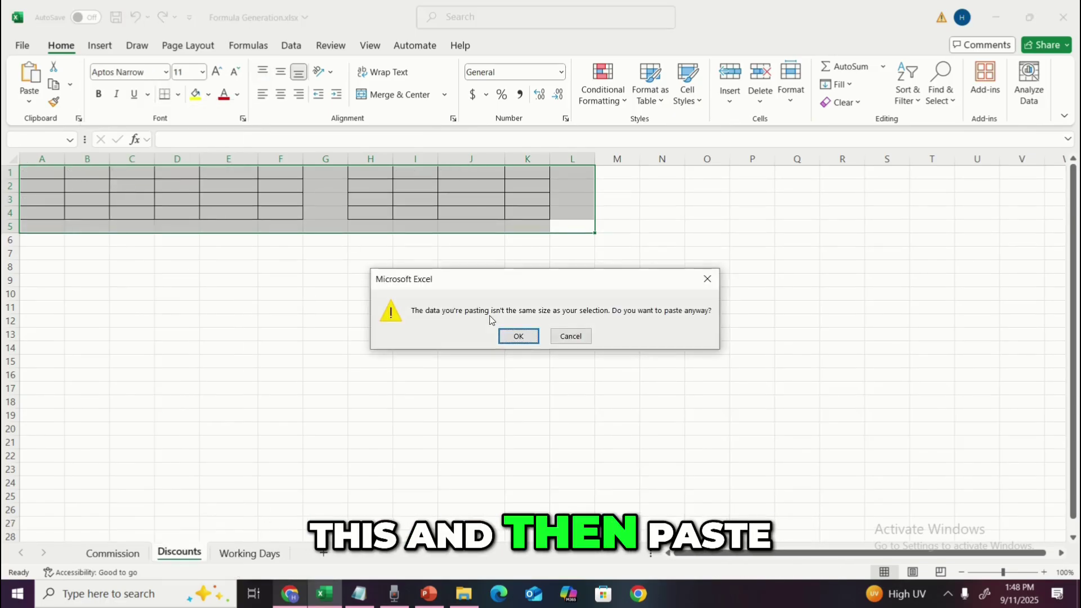
left_click(515, 335)
left_click(360, 307)
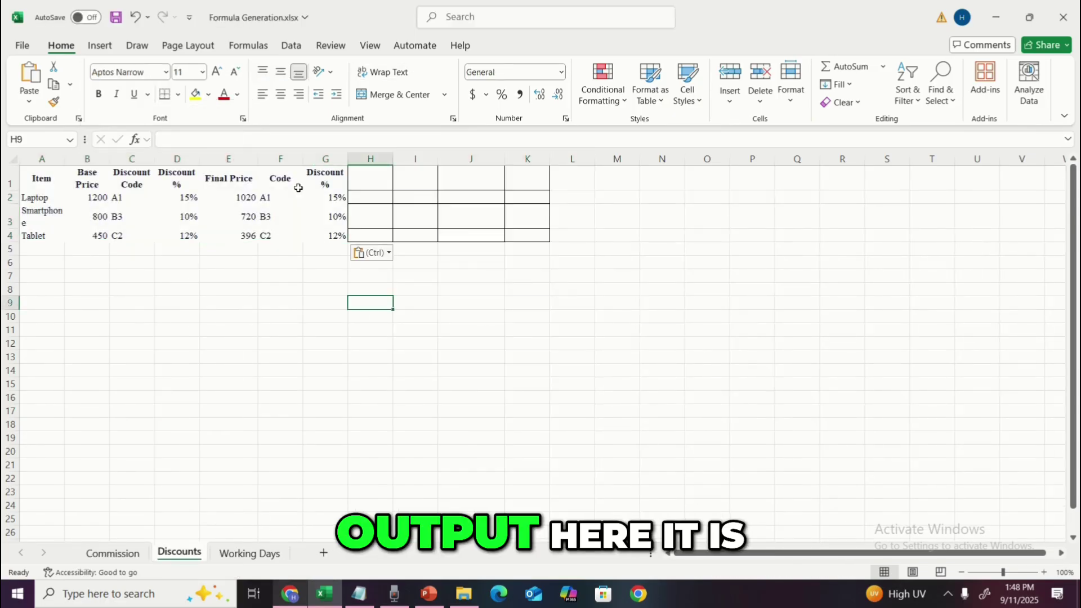
left_click_drag(279, 159, 280, 159)
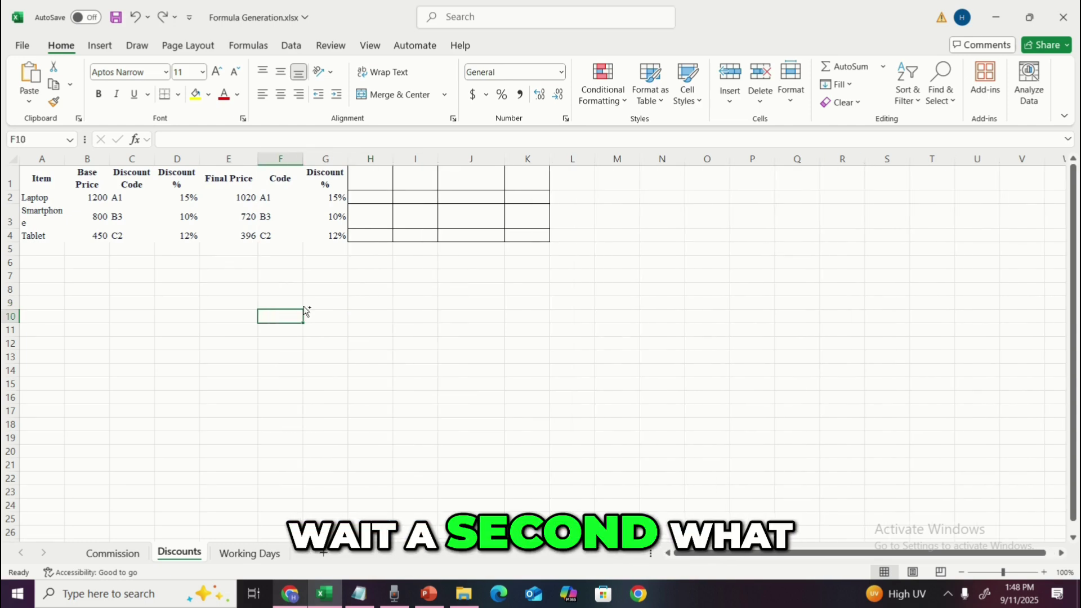
Undo the paste and the clearing of both tables on the Discounts sheet.
key("ctrl+z")
key("ctrl+z")
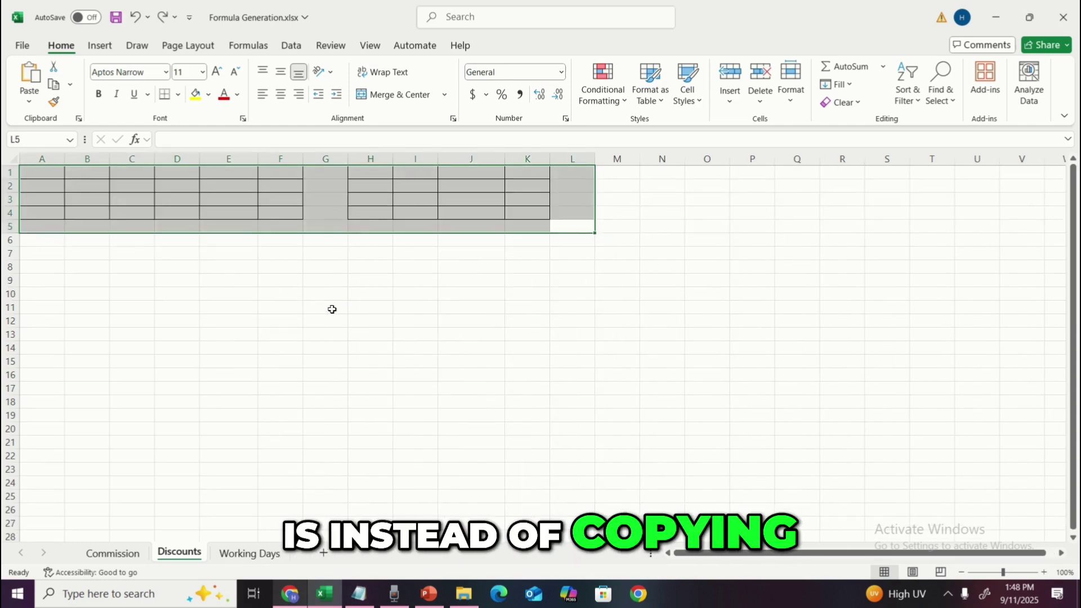
key("ctrl+y")
left_click(284, 237)
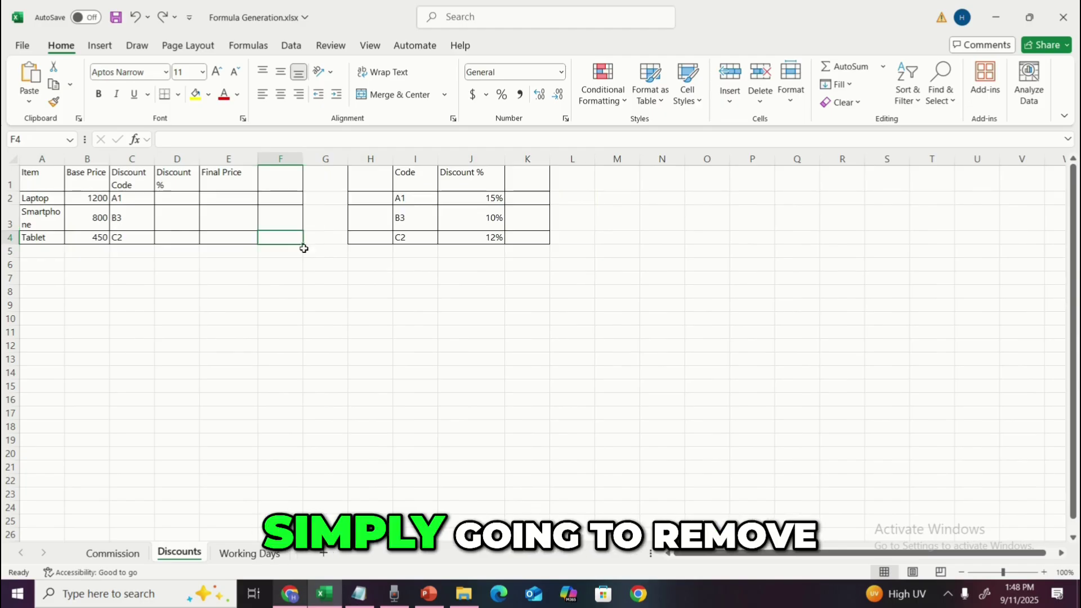
Clear only the item table's contents in A1:G5 on the Discounts sheet, leaving the separate code lookup table.
left_click_drag(305, 249, 3, 171)
right_click(42, 209)
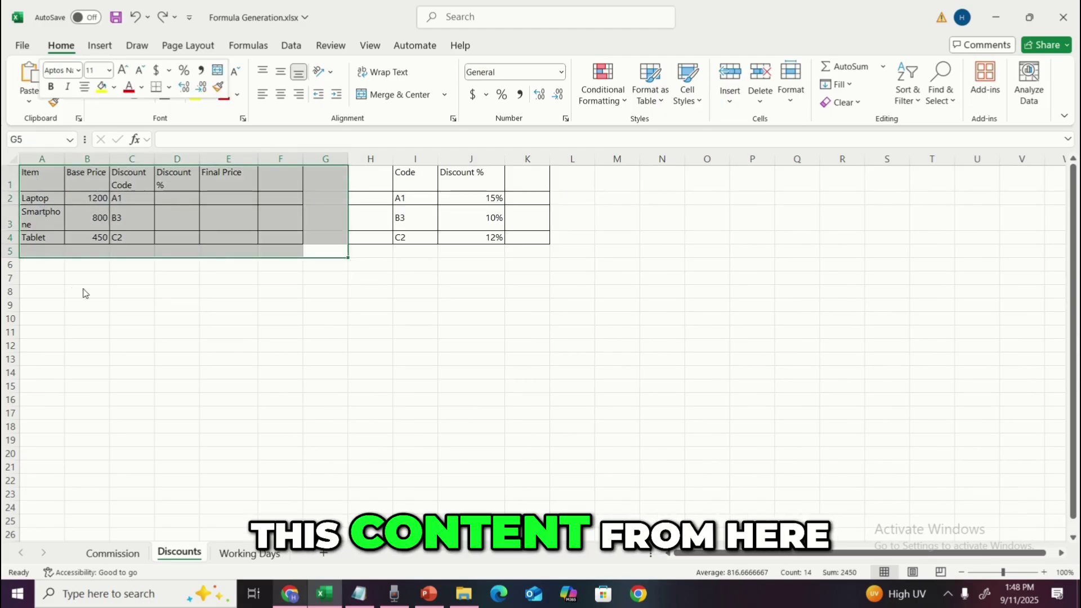
left_click(93, 290)
Copy the chat reply's Discounts table from the Item header through the Tablet row's Final Price formula and return to Excel.
key("alt+Tab")
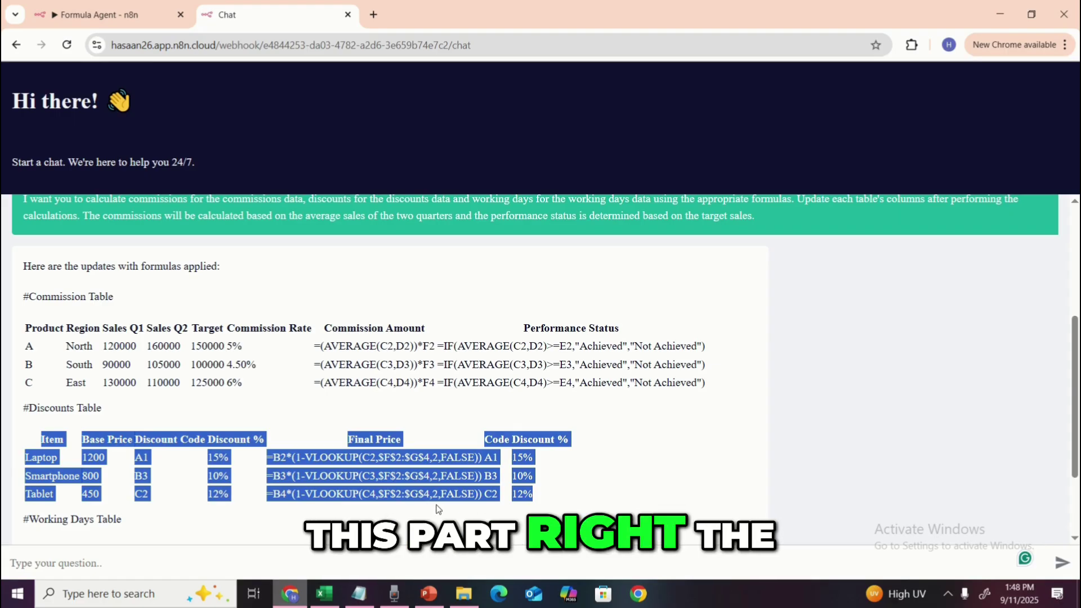
left_click(467, 504)
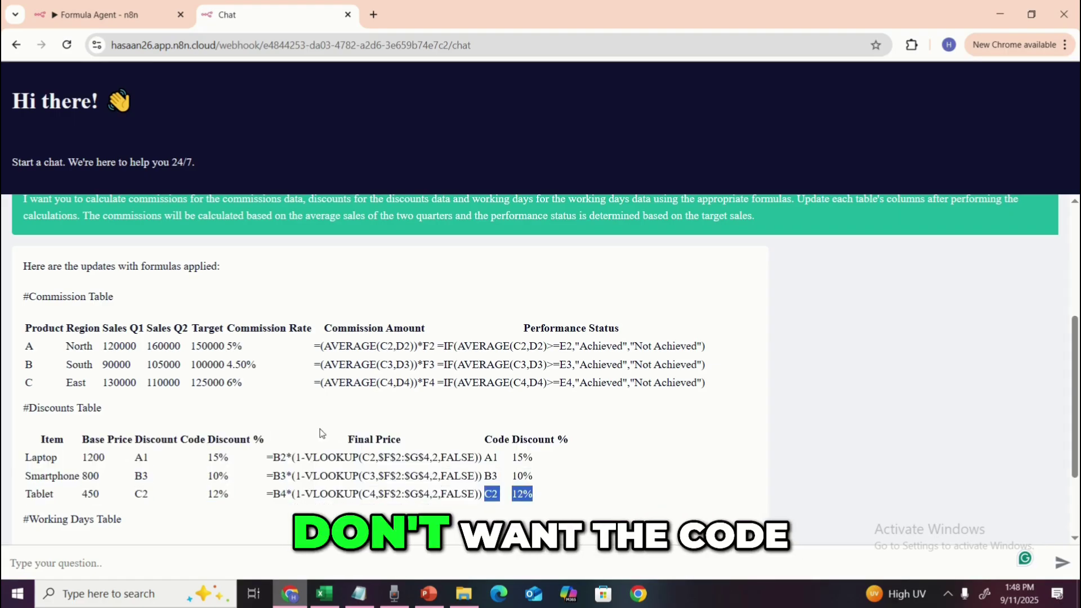
left_click_drag(321, 432, 283, 441)
left_click_drag(35, 446, 463, 472)
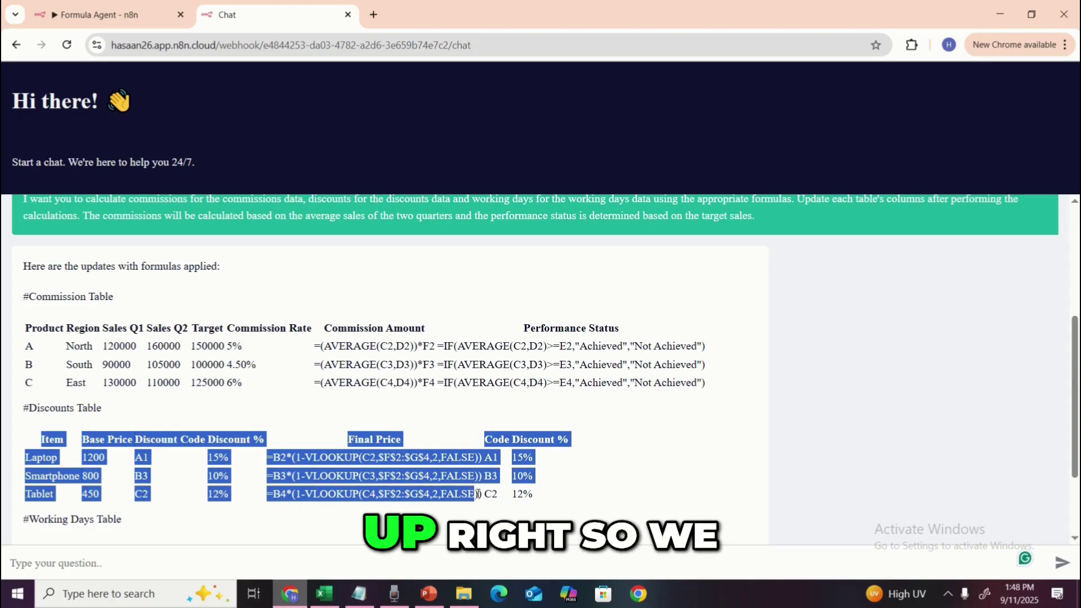
right_click(463, 487)
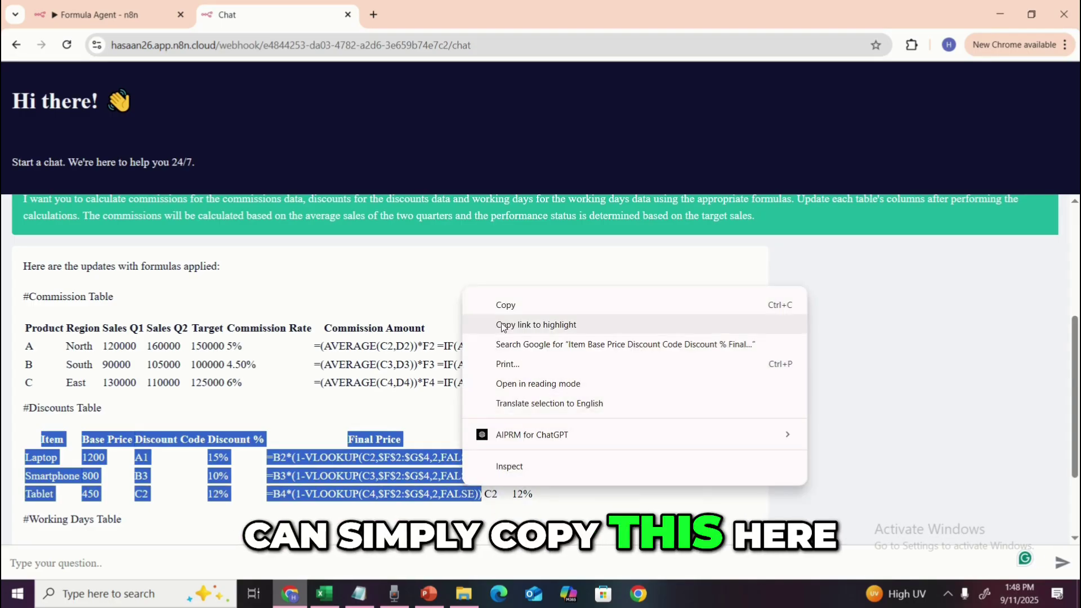
left_click(505, 305)
key("alt+Tab")
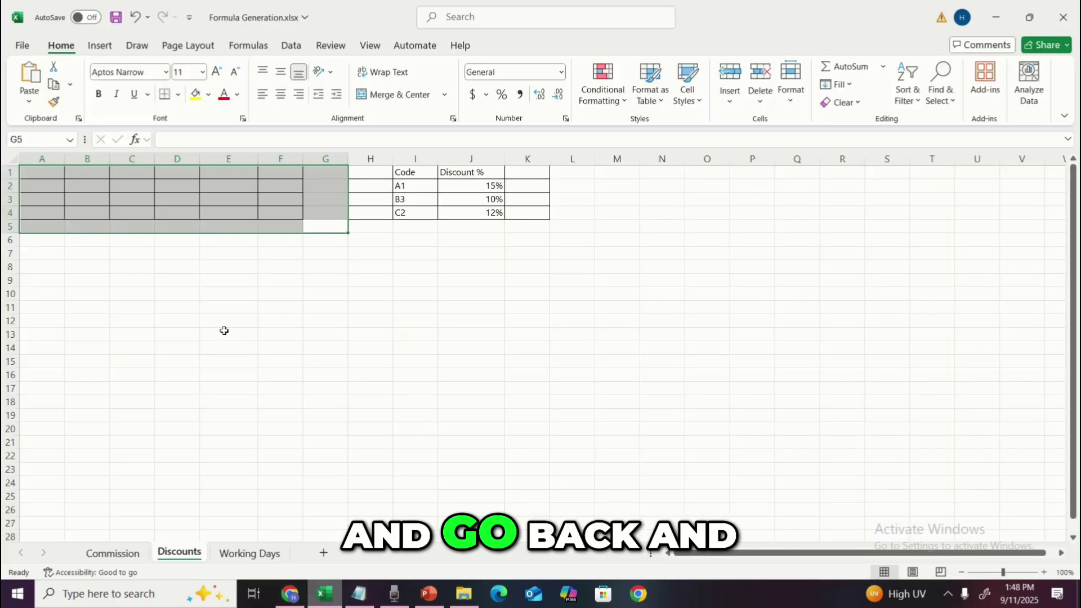
Paste the copied discounts table over the cleared A1:G5 range, accepting the size mismatch.
key("ctrl+v")
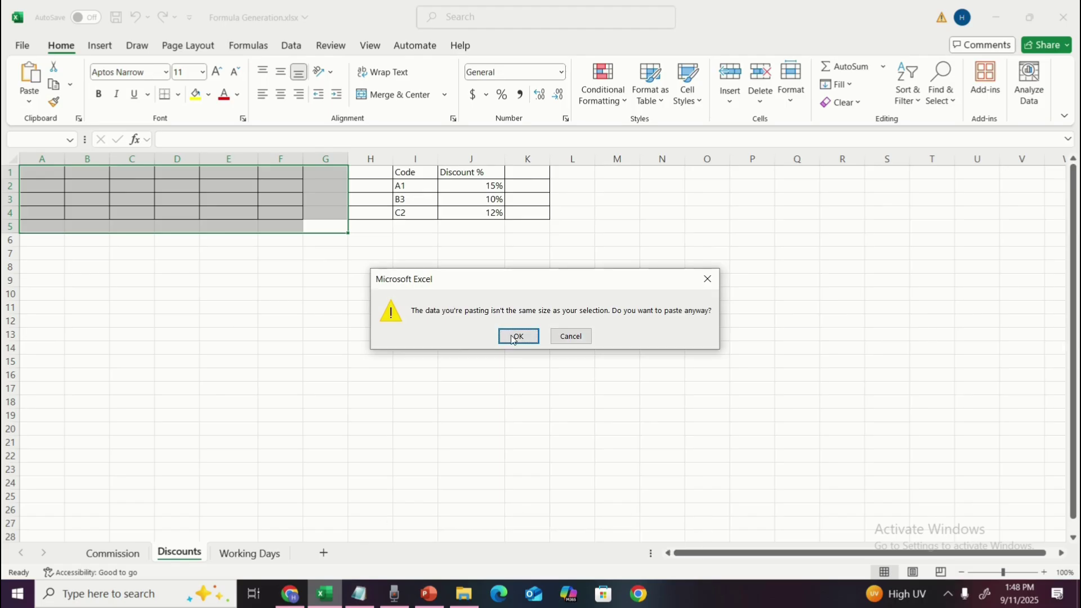
left_click(514, 336)
left_click(301, 289)
Clear the pasted Code and Discount % columns in F1:G6 and widen the Final Price column.
left_click_drag(336, 265, 279, 174)
right_click(307, 264)
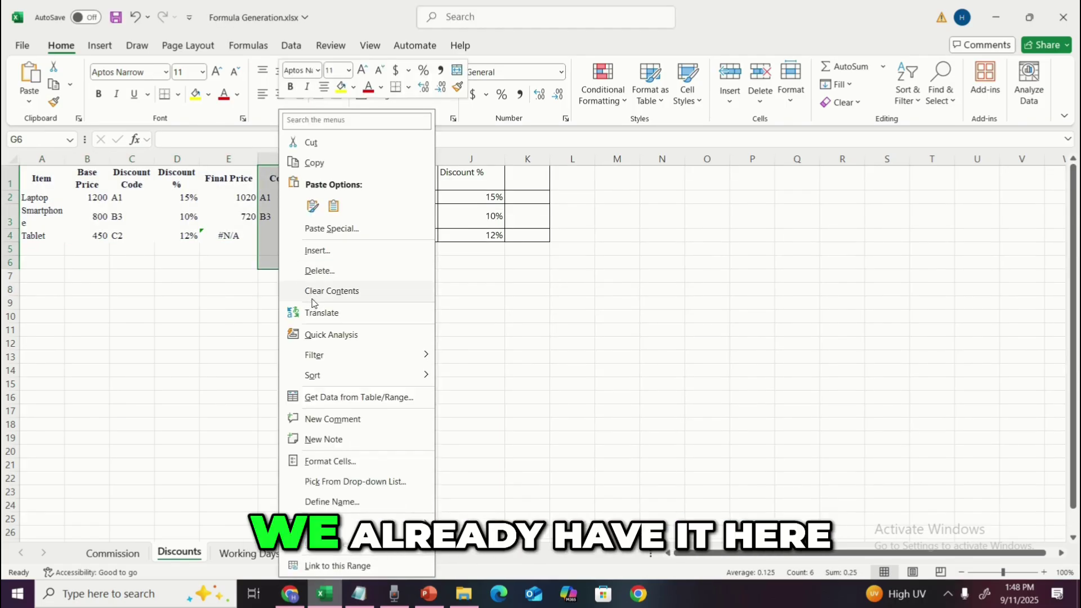
left_click(313, 300)
left_click(238, 346)
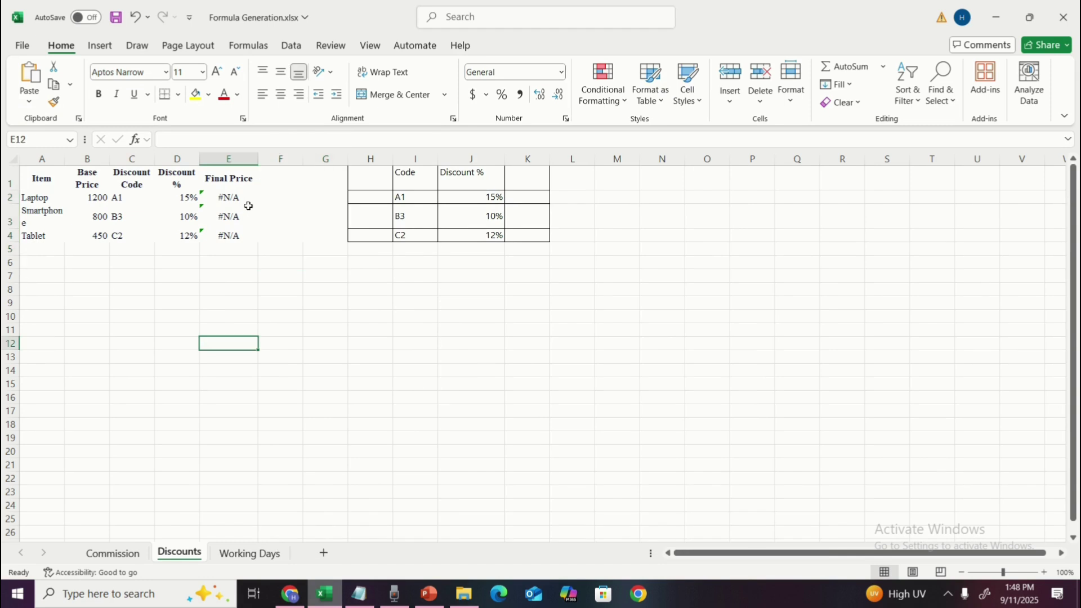
left_click_drag(256, 161, 284, 161)
left_click(306, 248)
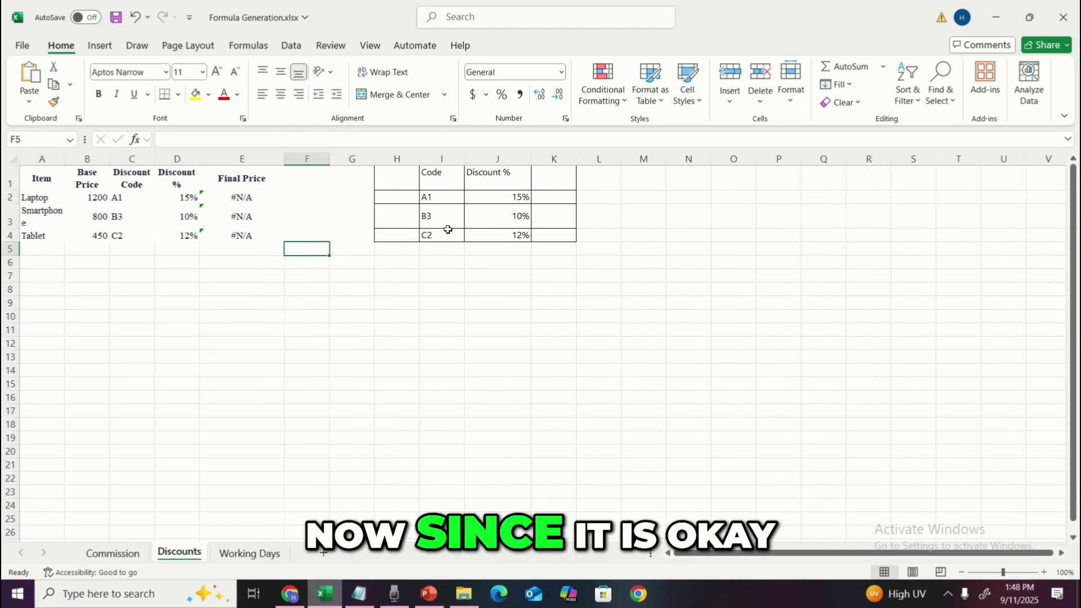
Undo the Final Price column widening and the clearing of the pasted Code and Discount % columns.
key("ctrl+z")
key("ctrl+z")
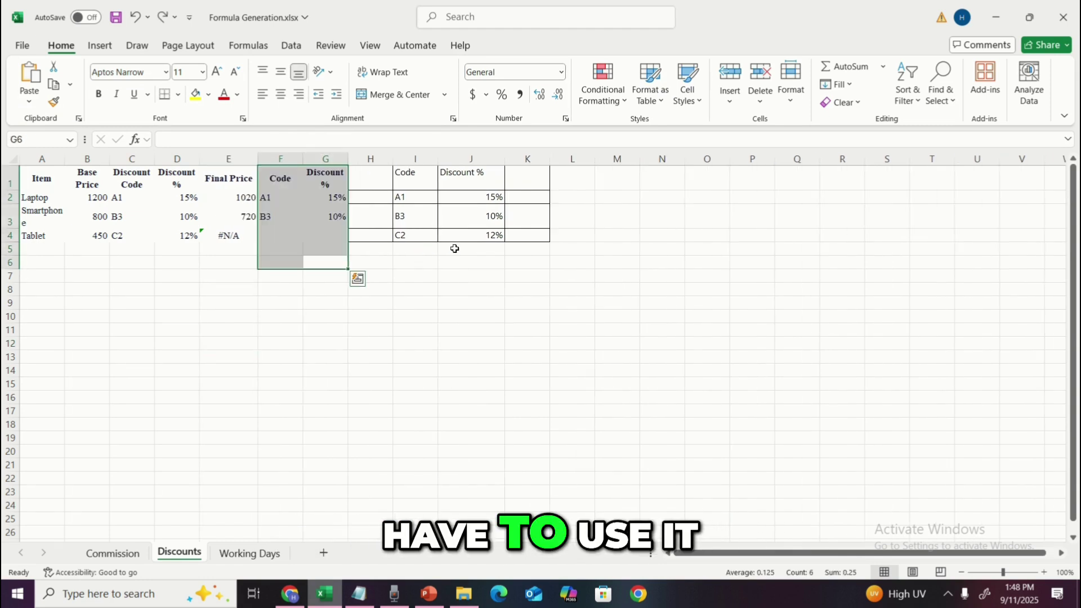
left_click(301, 317)
Clear the contents of the original code lookup table in H1:K8 on the Discounts sheet.
left_click_drag(516, 290, 369, 174)
right_click(405, 208)
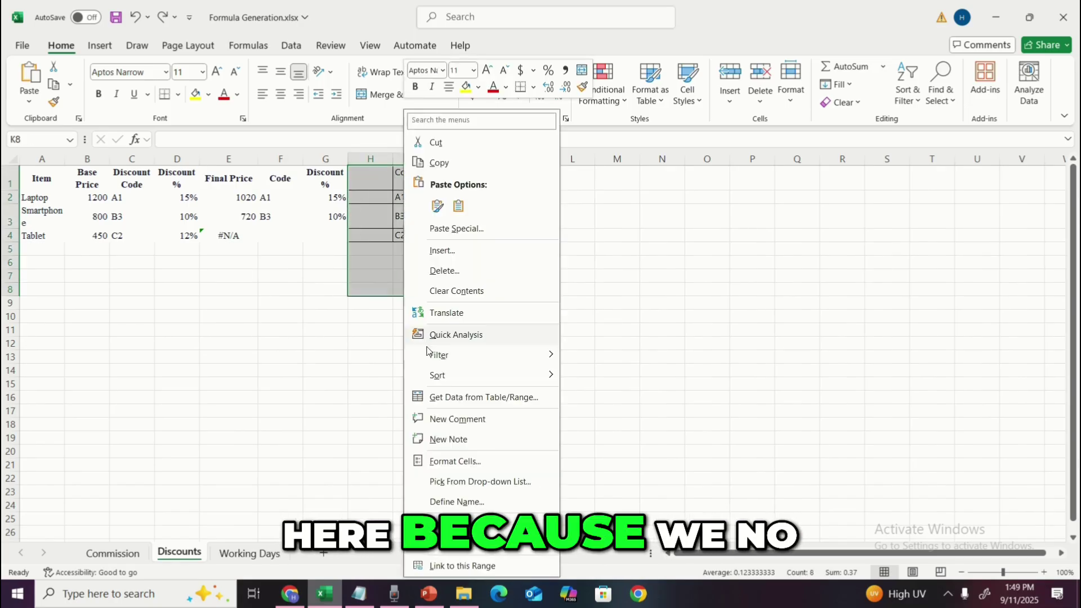
left_click(440, 292)
left_click_drag(326, 316, 281, 316)
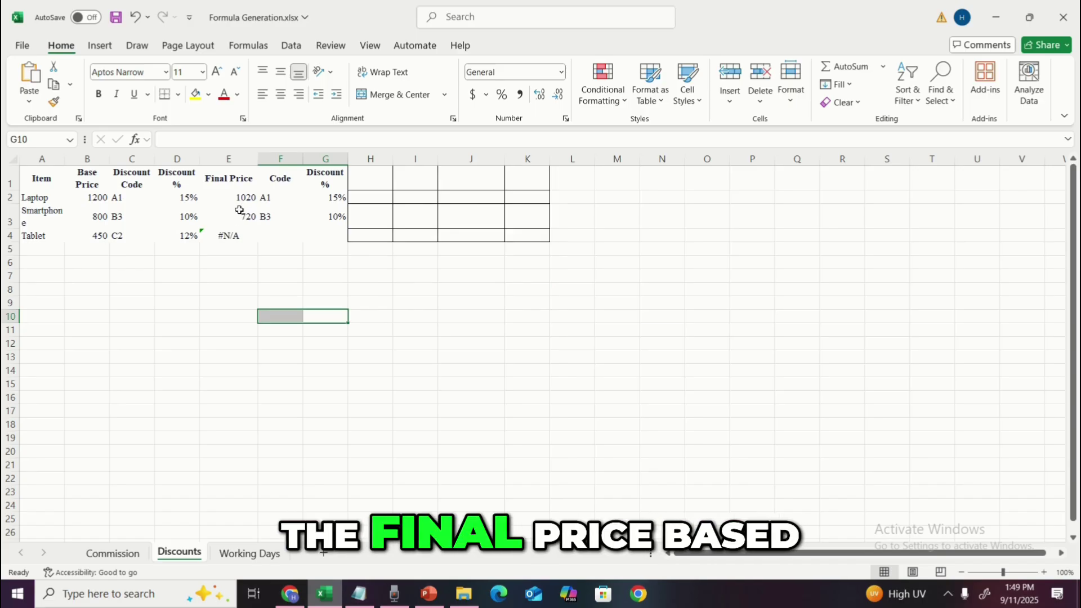
Widen the Final Price column on the Discounts sheet and add code C2 with a 12% discount in F4:G4.
left_click_drag(259, 159, 299, 160)
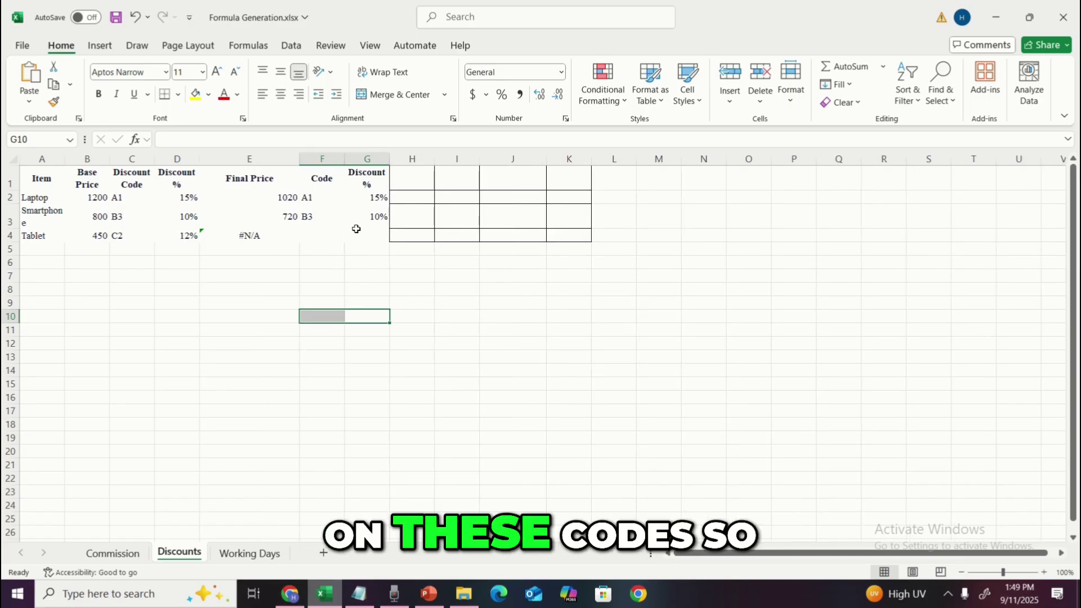
left_click(356, 229)
left_click(258, 237)
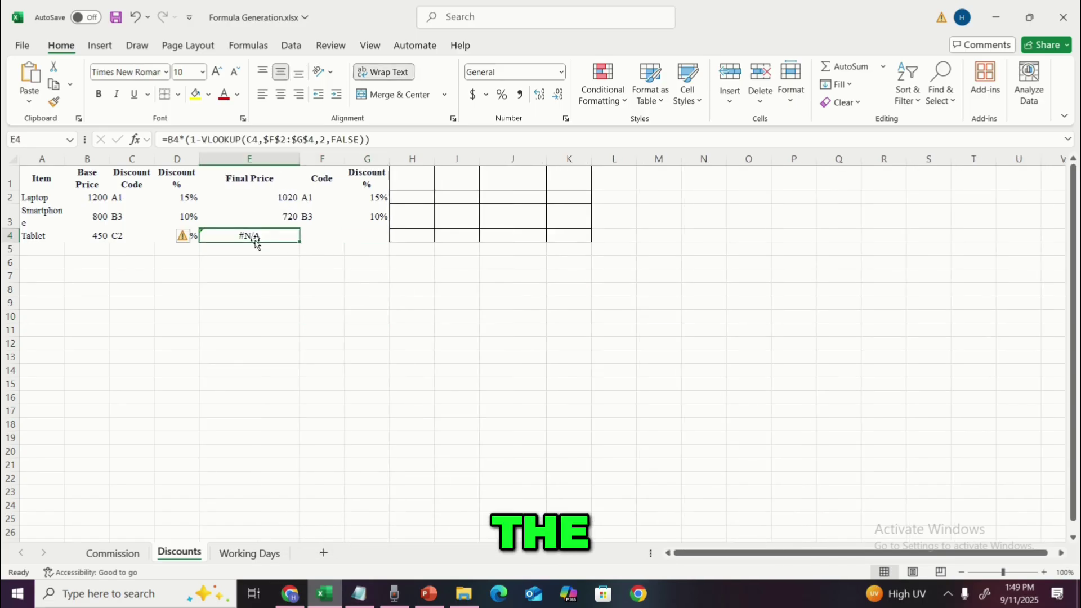
double_click(313, 234)
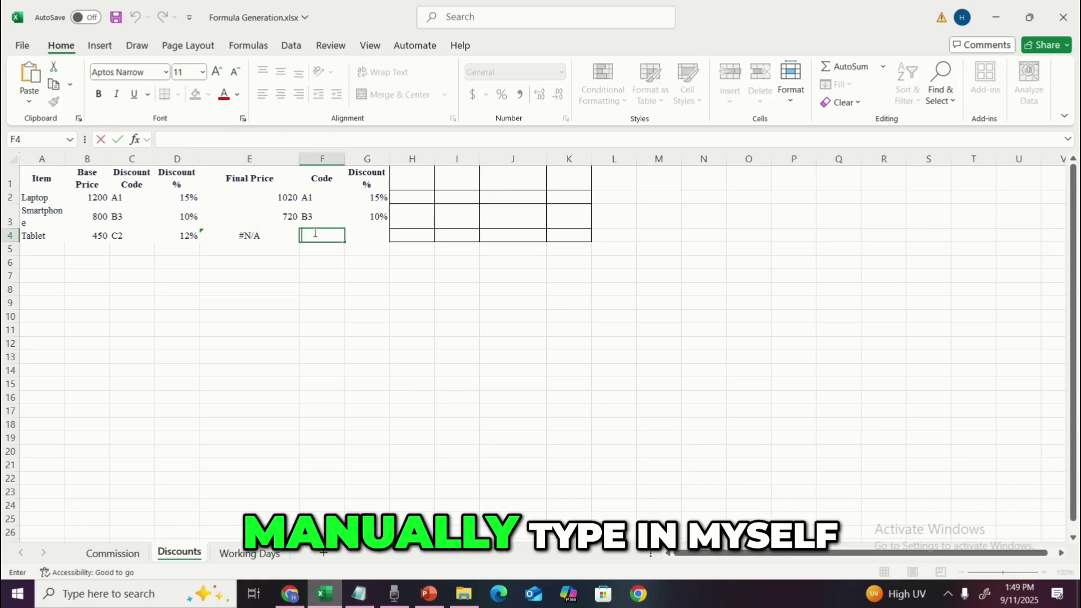
type("C2")
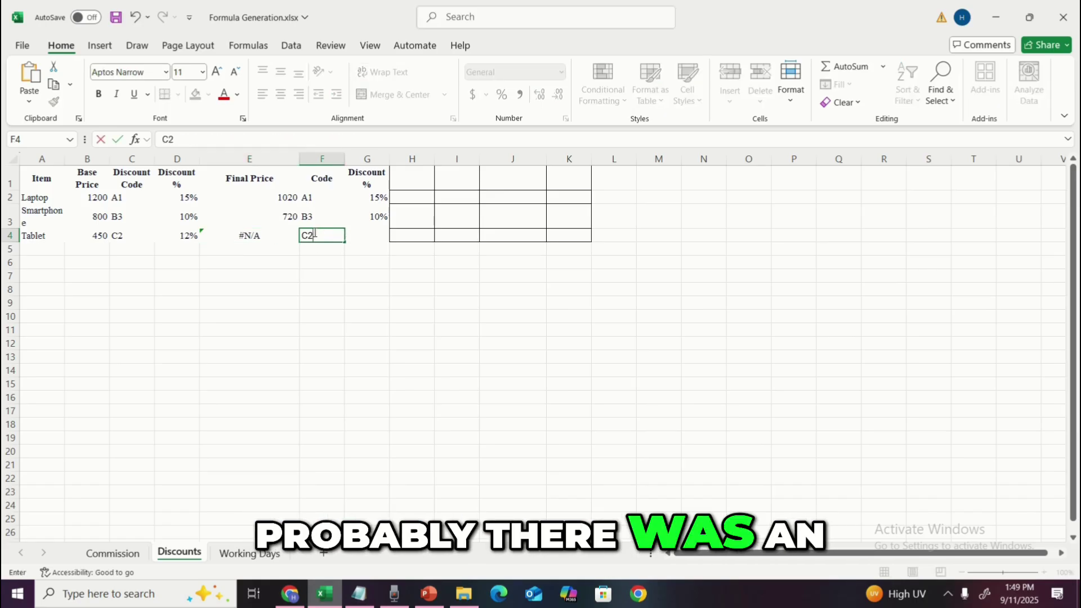
left_click(367, 235)
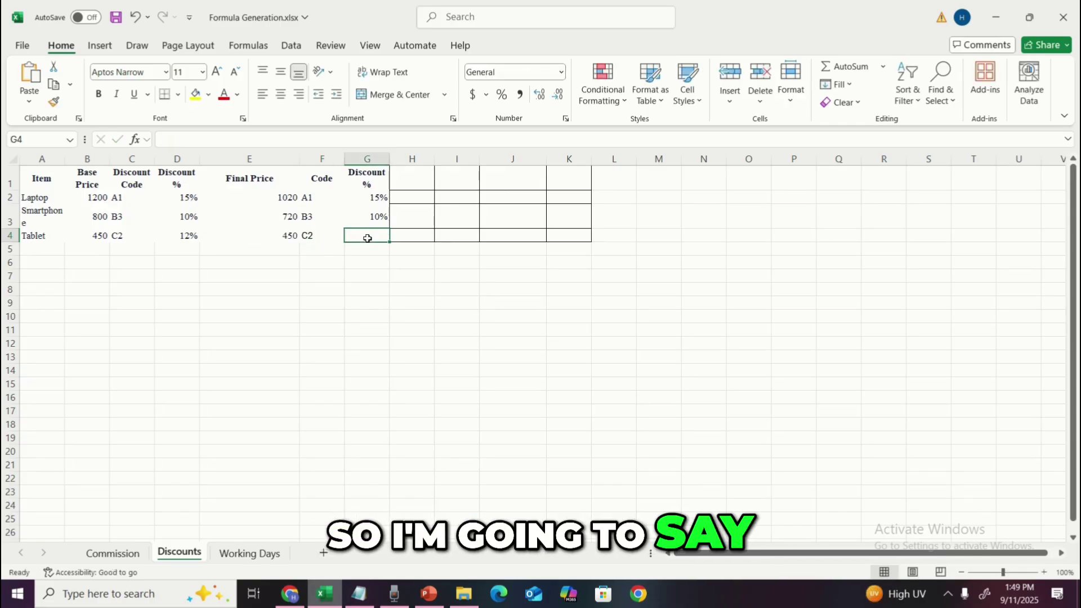
type("12")
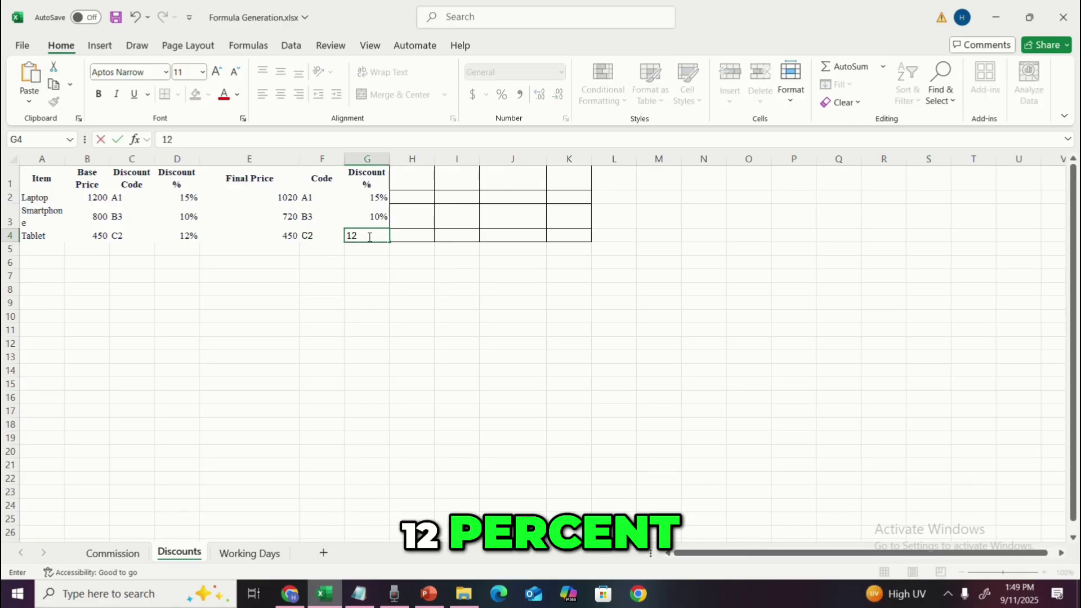
key("Return")
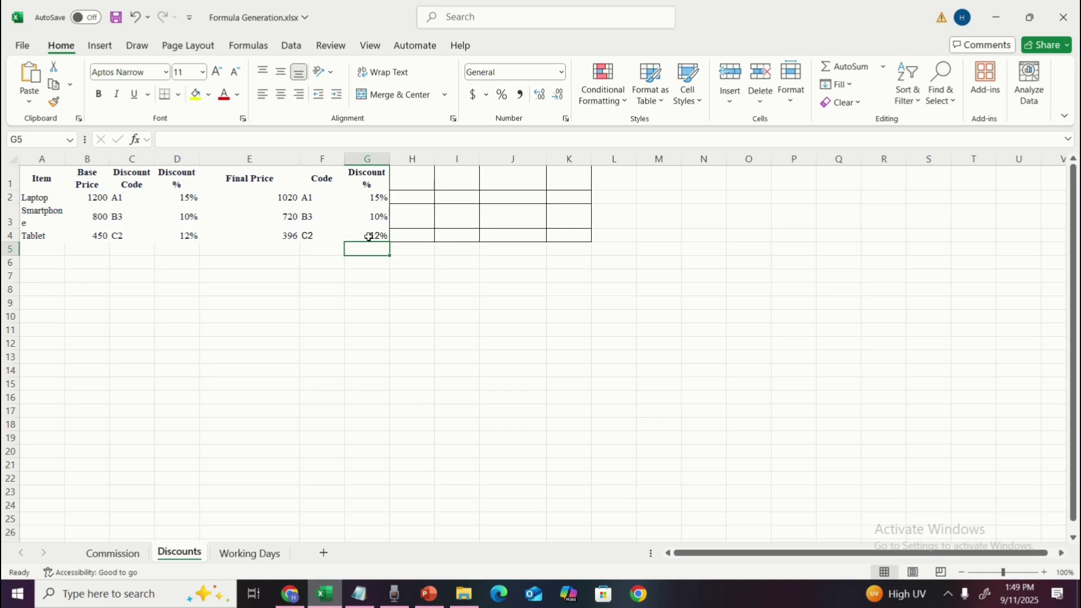
Compare the completed code and discount rows with the Discounts table in the agent's chat reply in Chrome, returning to Excel.
left_click(301, 596)
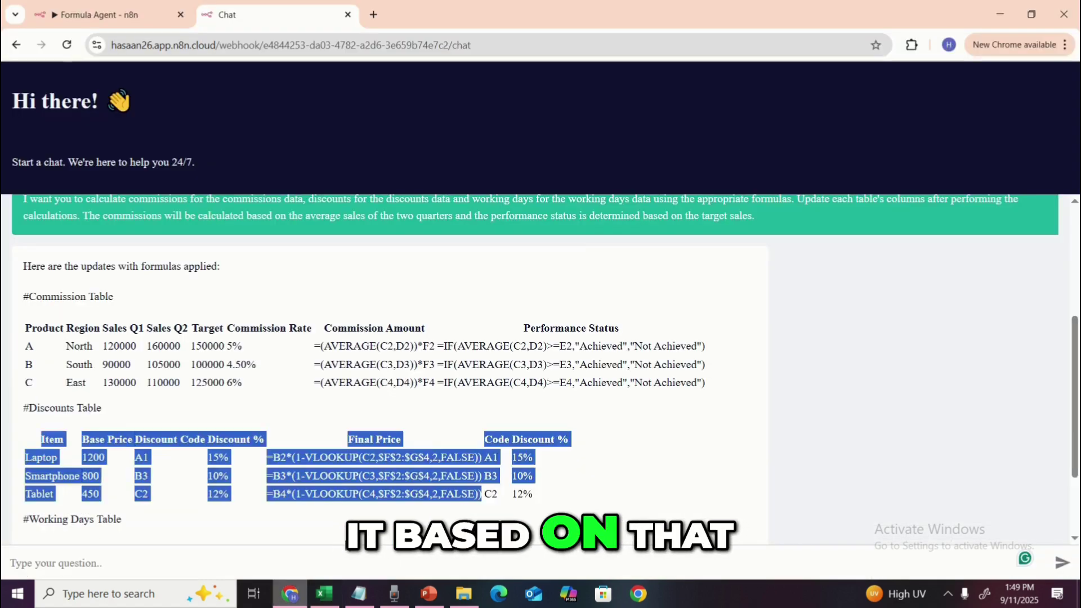
left_click(529, 489)
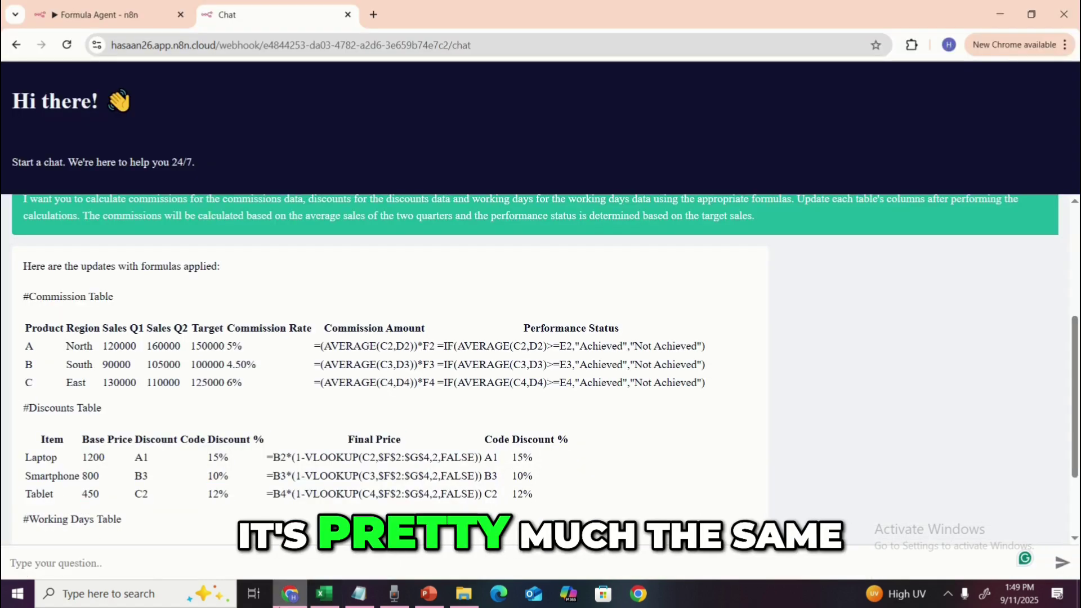
left_click(324, 593)
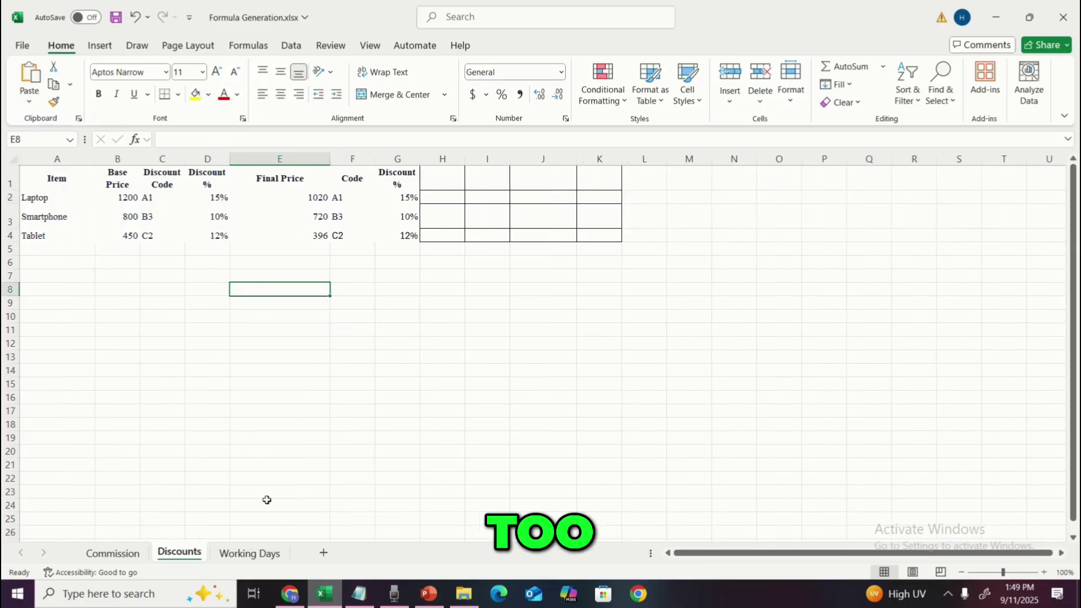
Open the Working Days sheet, switch to the chat in Chrome and copy the Working Days table from the agent's reply.
left_click(251, 553)
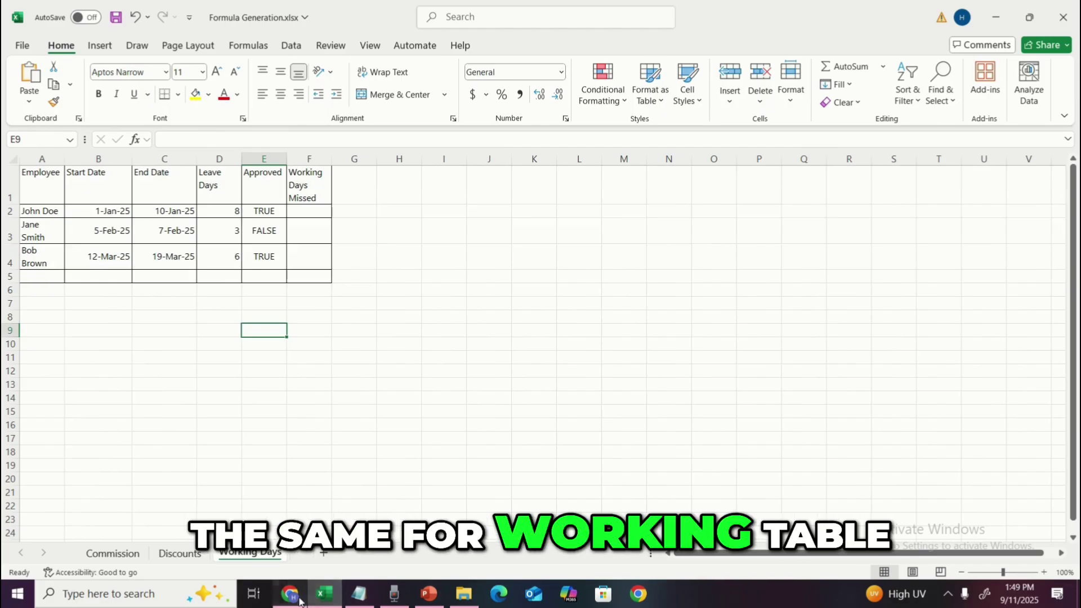
key("alt+Tab")
scroll(583, 487, "down", 3)
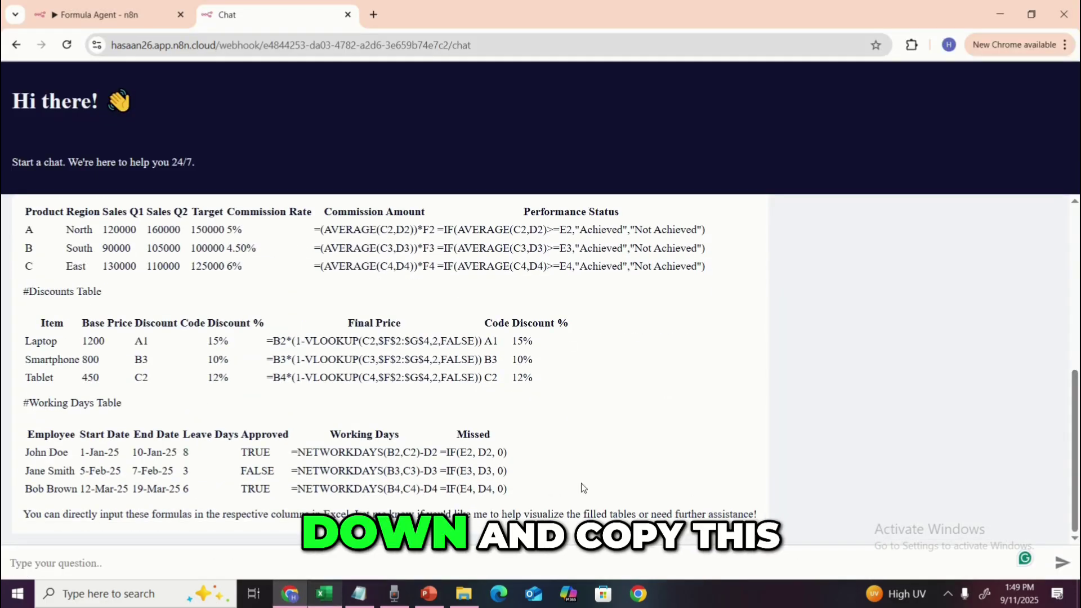
left_click_drag(519, 497, 7, 454)
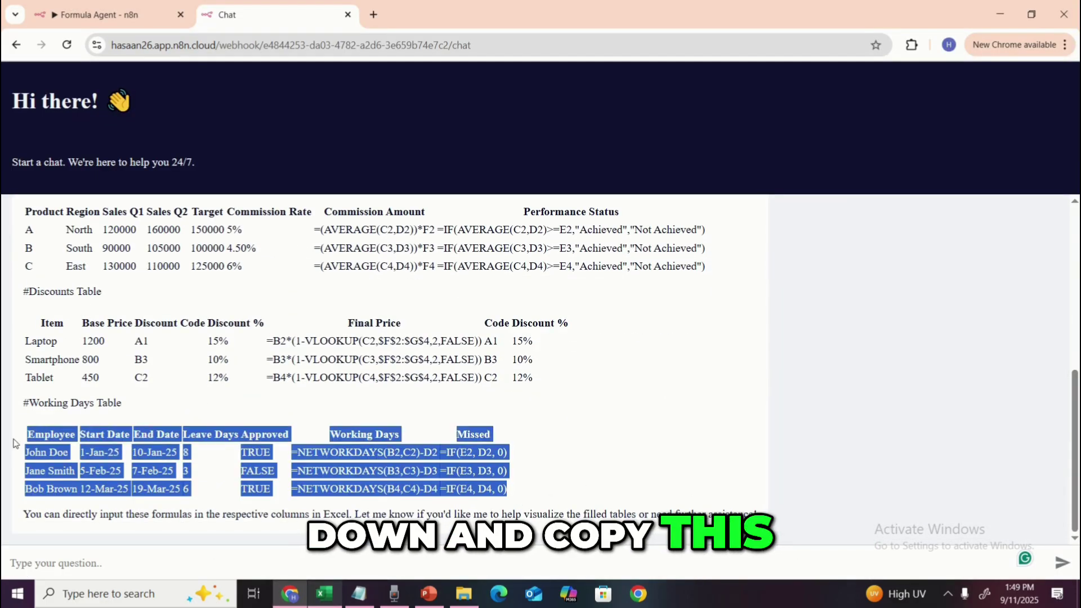
right_click(31, 453)
left_click(128, 265)
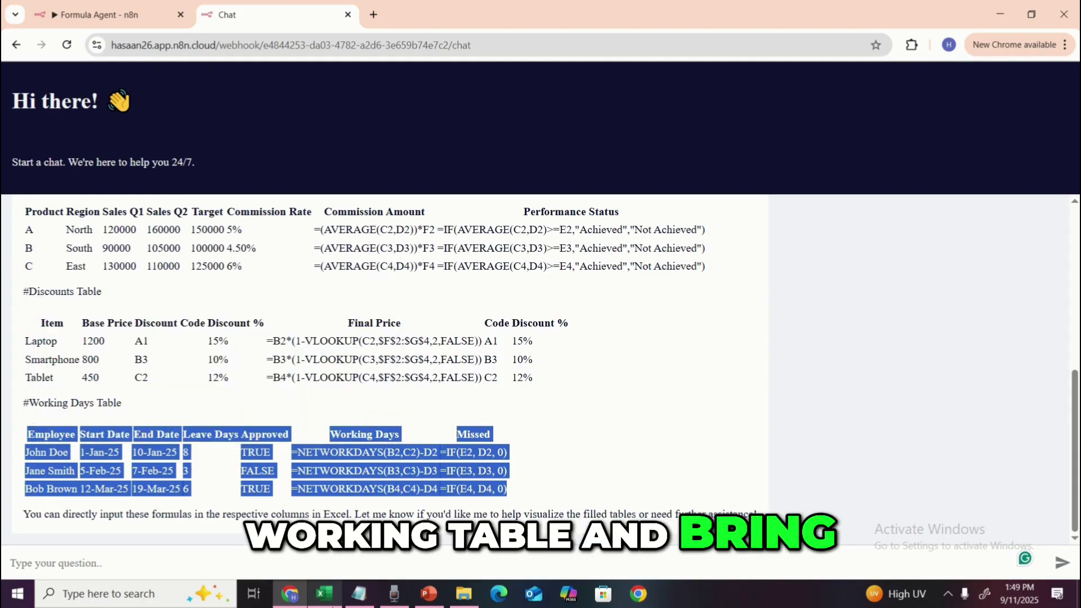
Switch to Excel and clear the contents of A1:G5 on the Working Days sheet.
left_click(323, 593)
left_click_drag(356, 283, 58, 194)
right_click(90, 273)
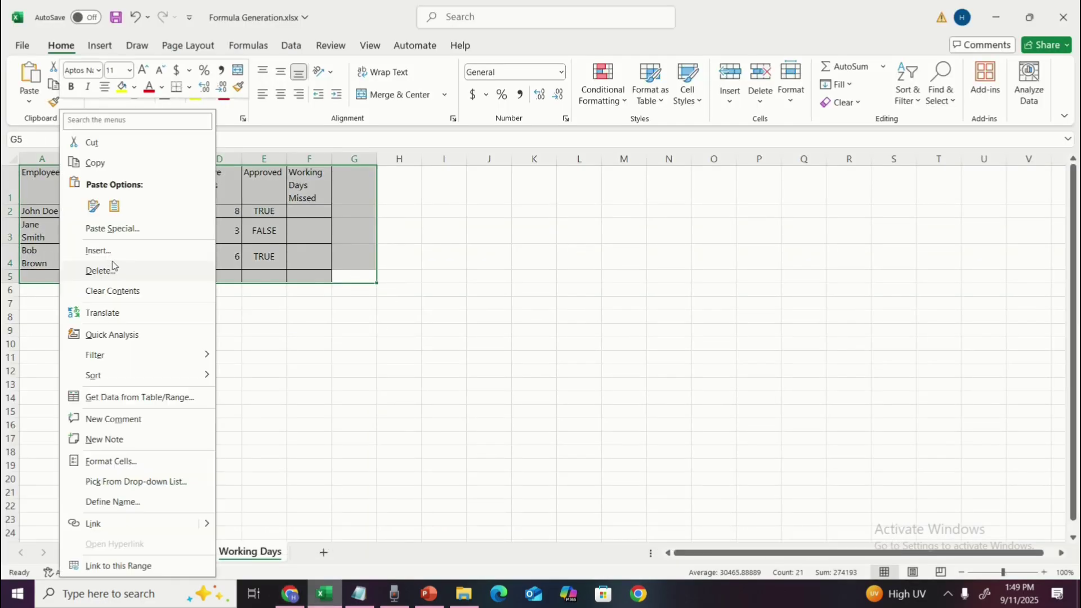
left_click(116, 290)
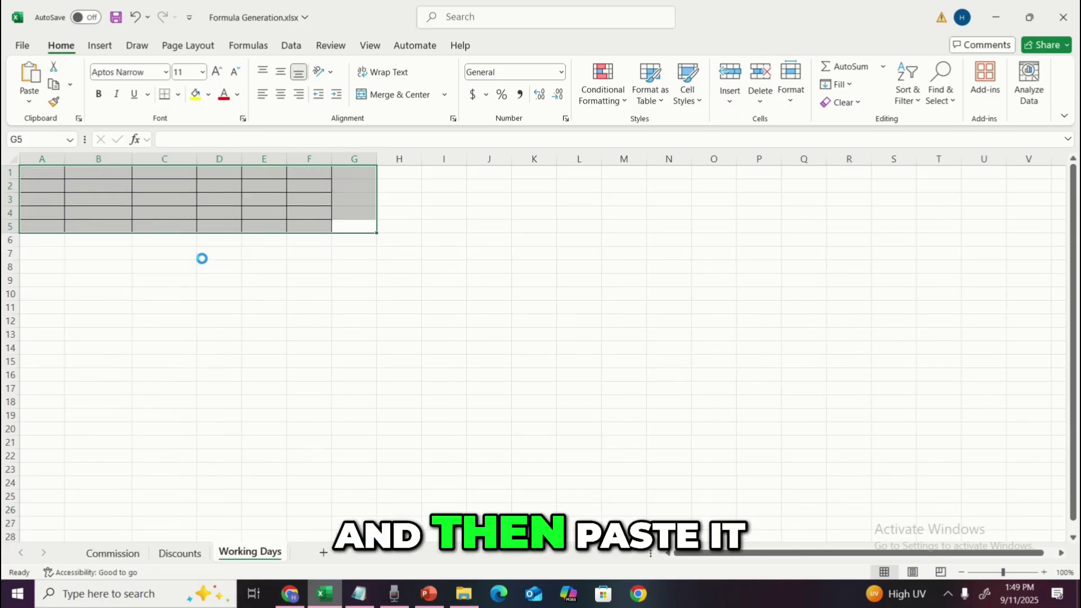
Paste the copied table over the cleared range, accepting the size mismatch, and autofit the Working Days column's width.
key("ctrl+v")
left_click(517, 337)
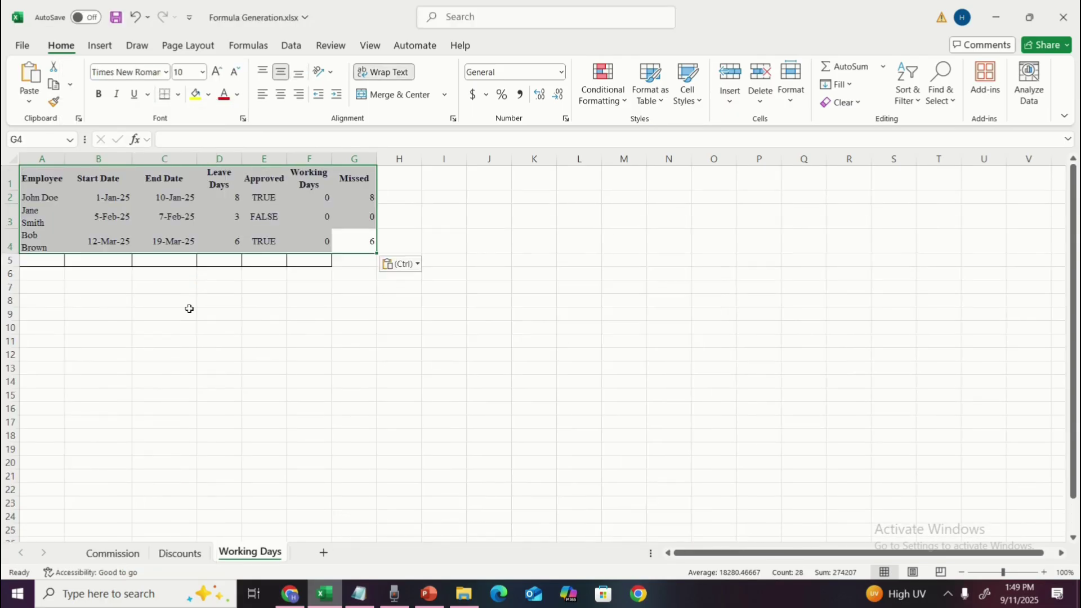
left_click(237, 352)
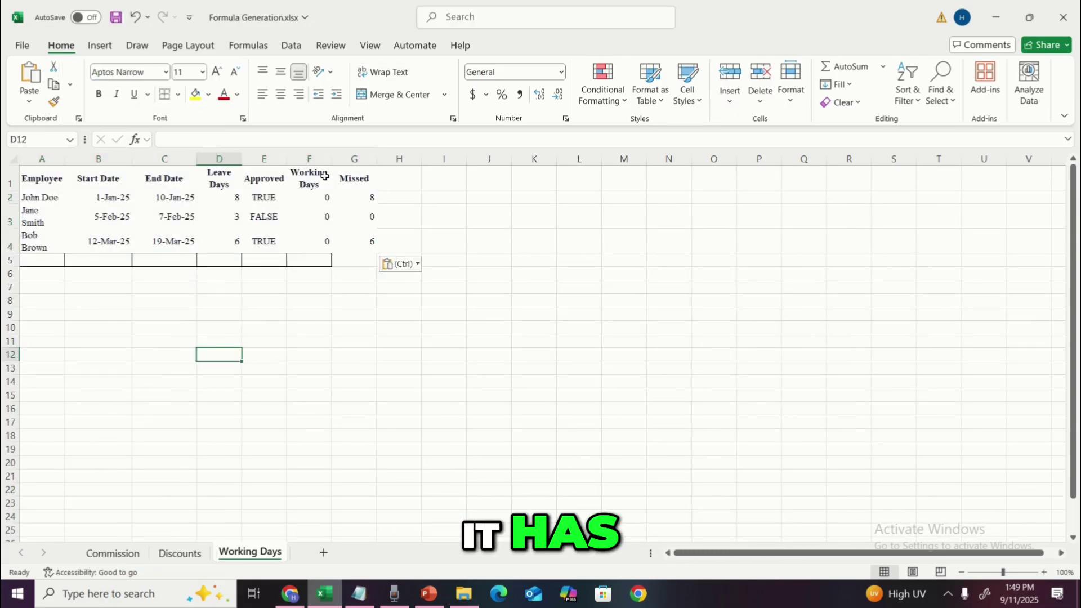
double_click(334, 159)
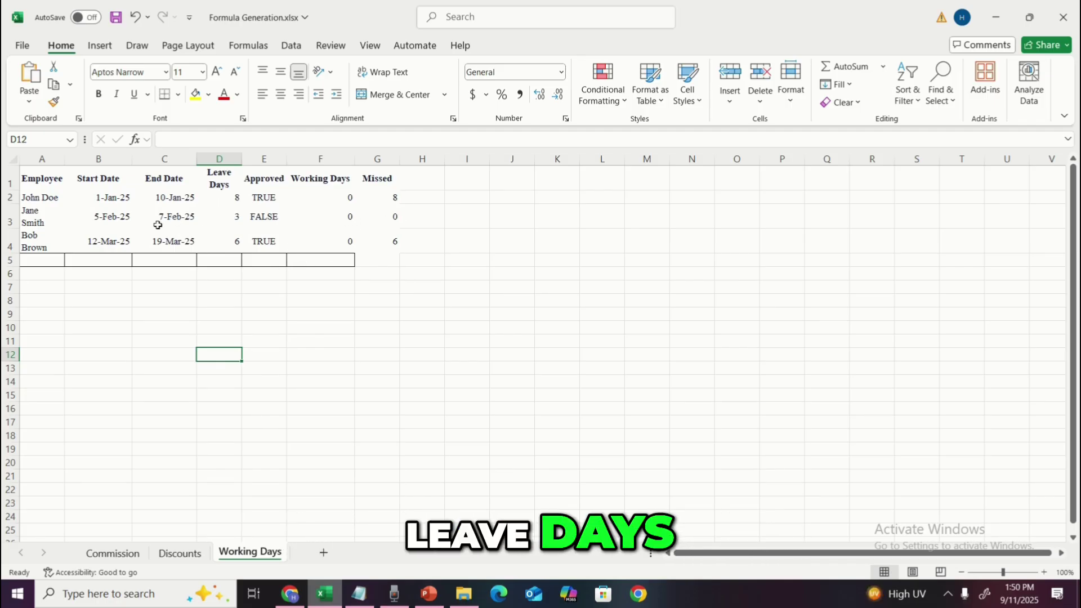
Return to the chat in Chrome and send the agent the message "please explain the working days formula".
left_click(291, 596)
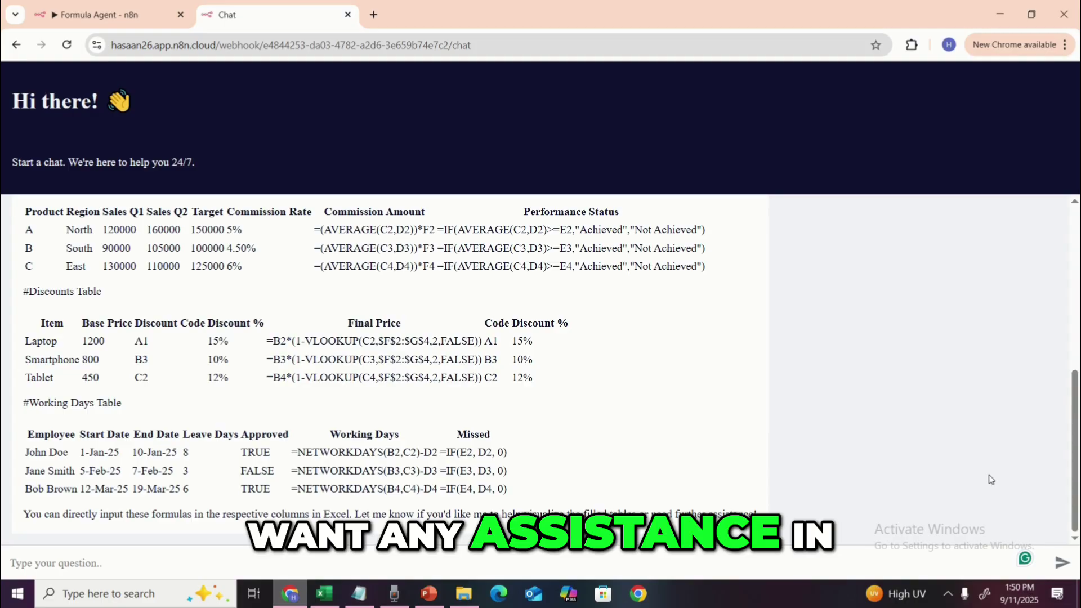
scroll(991, 479, "up", 3)
scroll(534, 366, "up", 3)
scroll(534, 366, "down", 5)
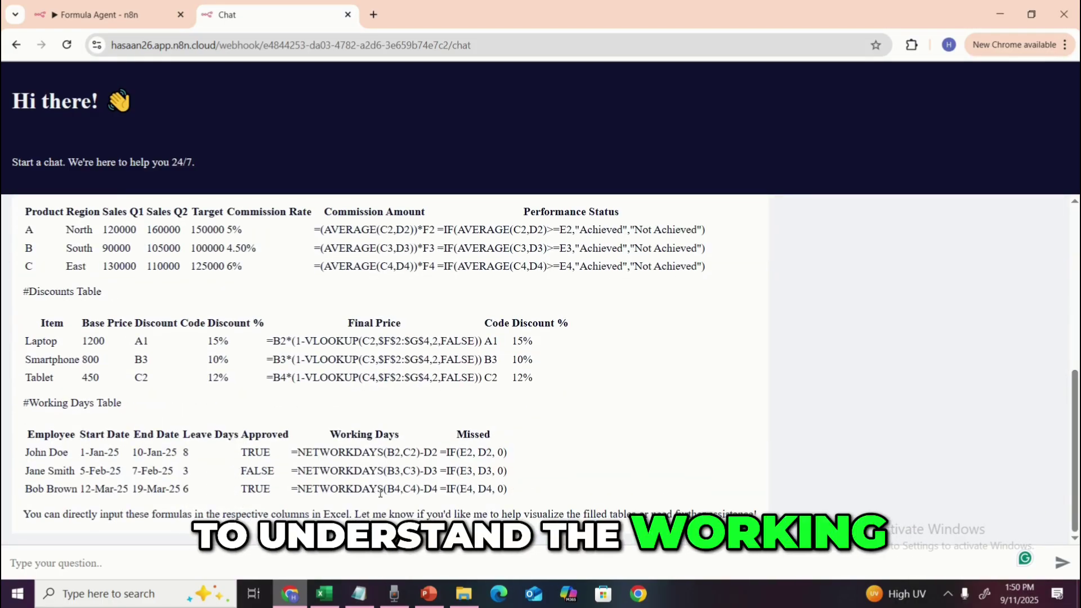
left_click(380, 566)
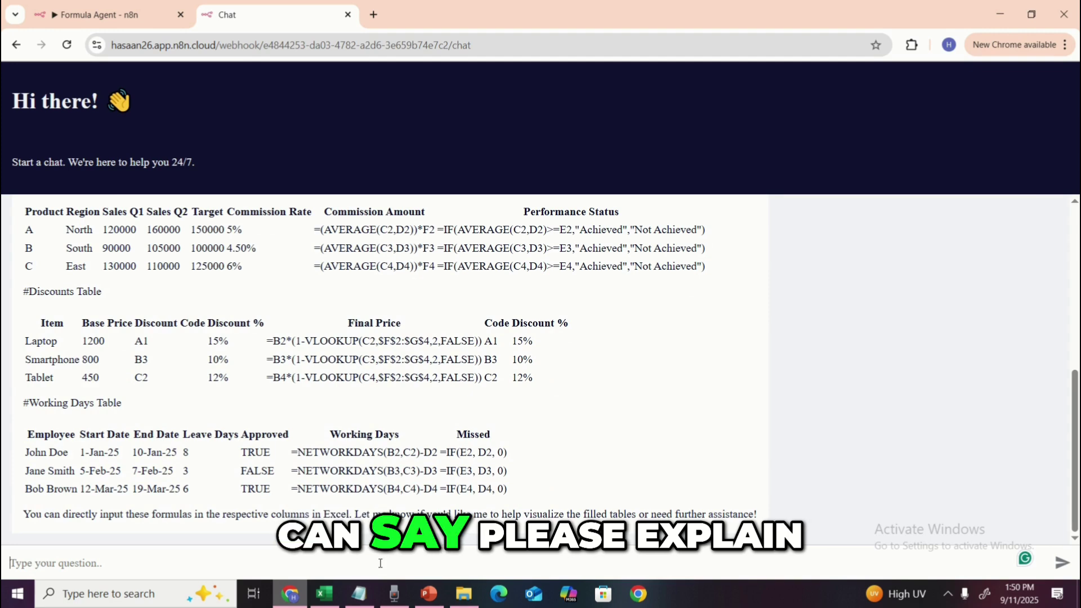
type("please e")
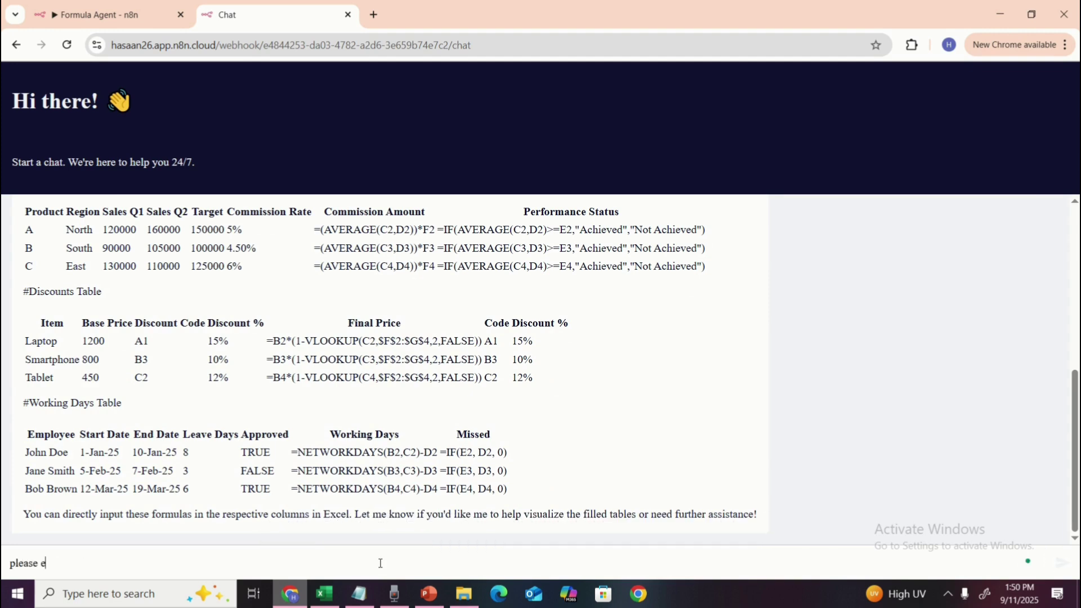
type("xplain the ")
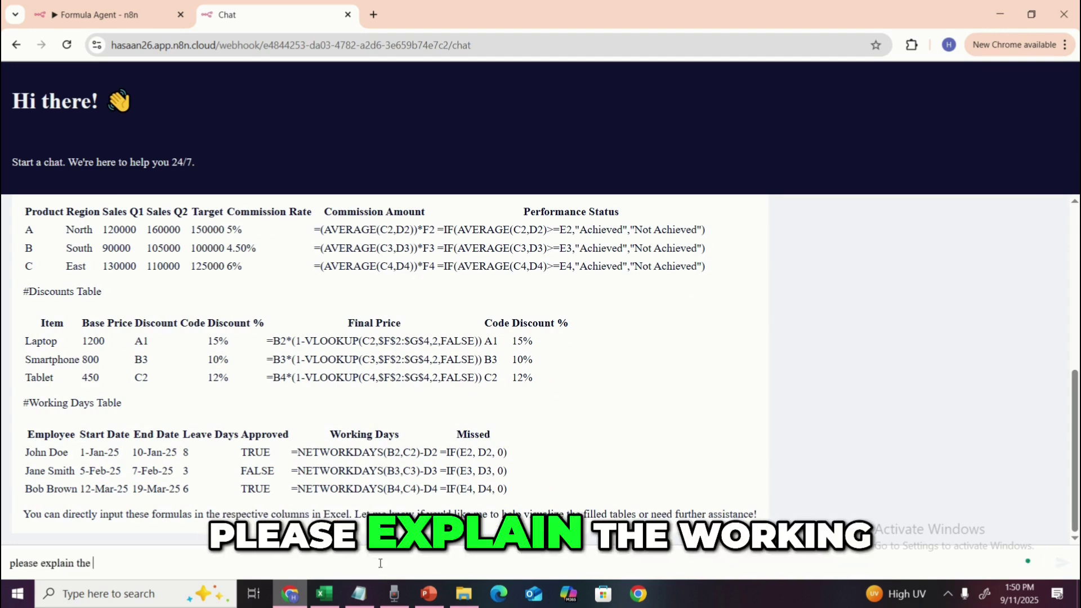
type("worki")
key("BackSpace")
key("BackSpace")
key("BackSpace")
key("BackSpace")
key("BackSpace")
type("o")
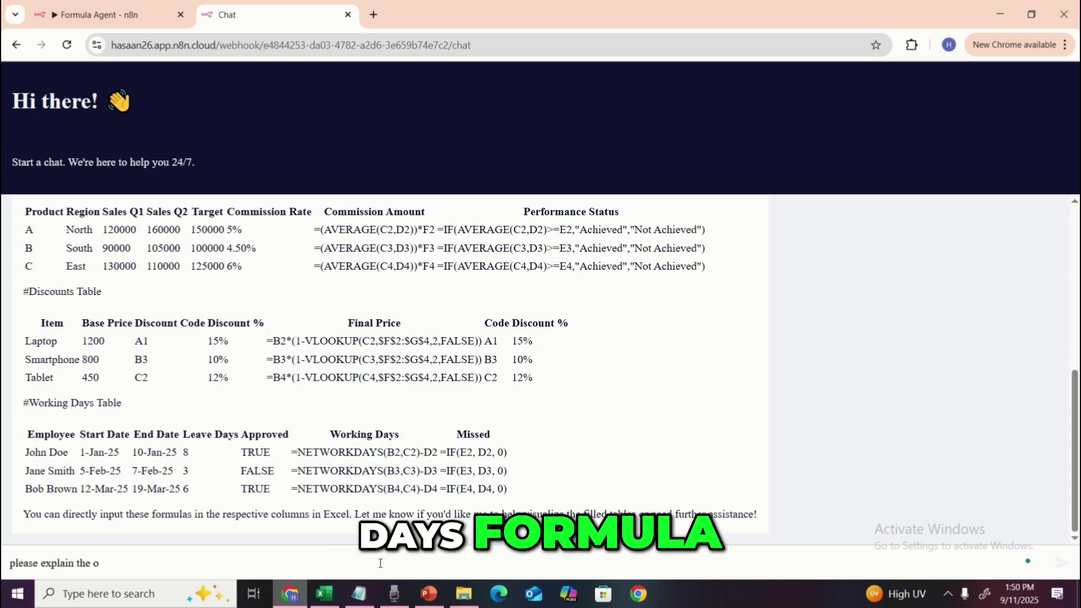
key("BackSpace")
type("working")
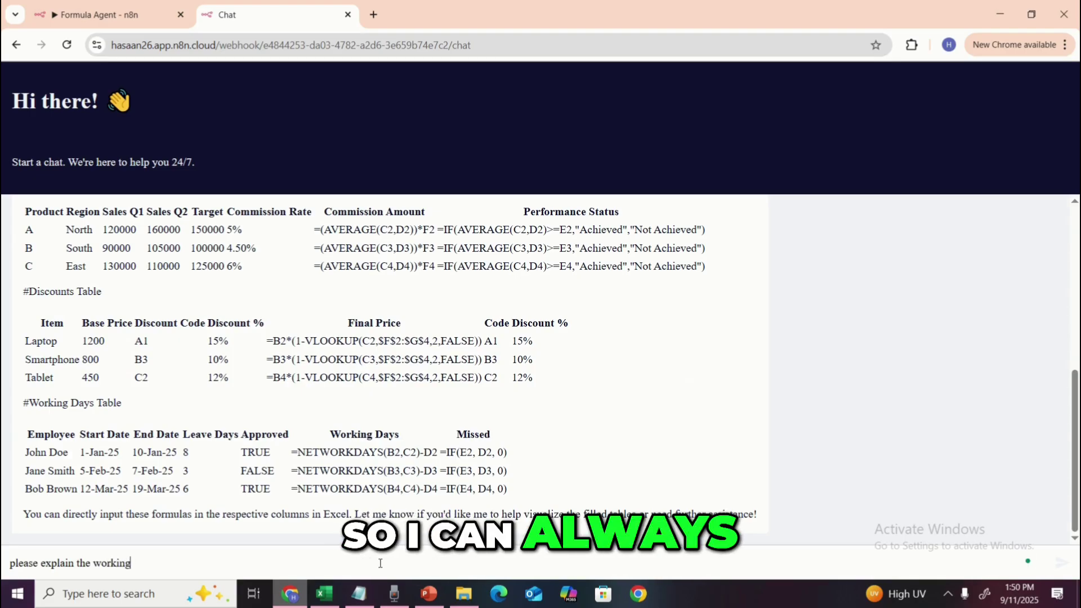
type(" days")
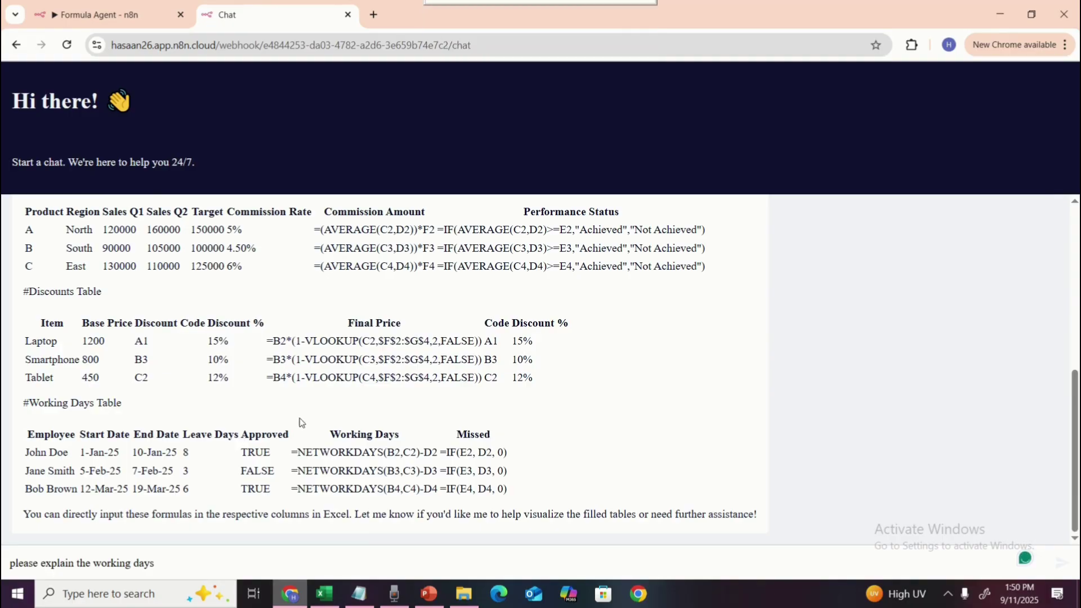
type("?")
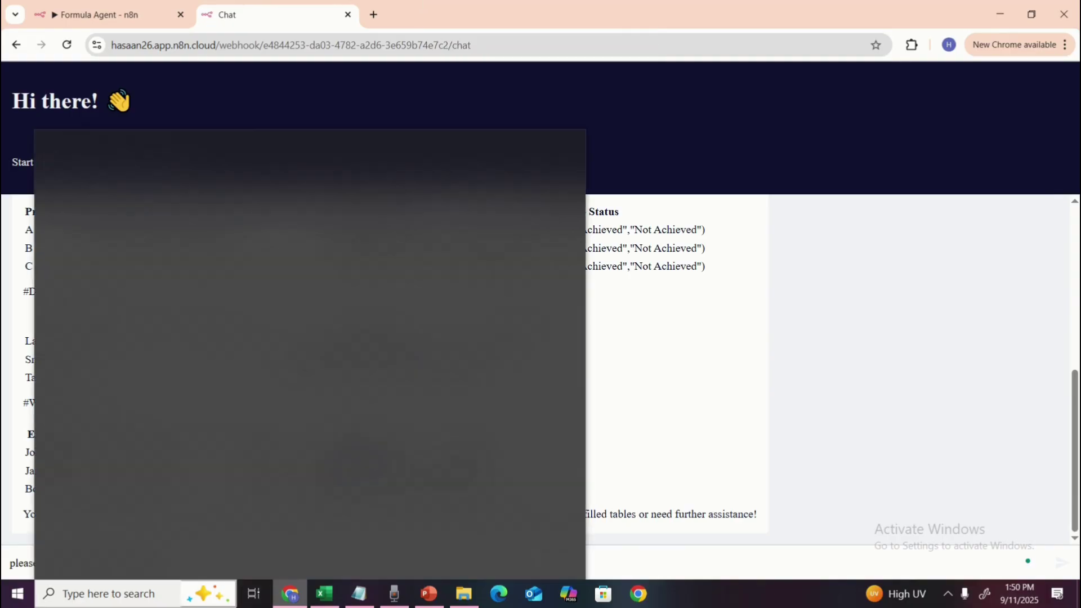
type("formu")
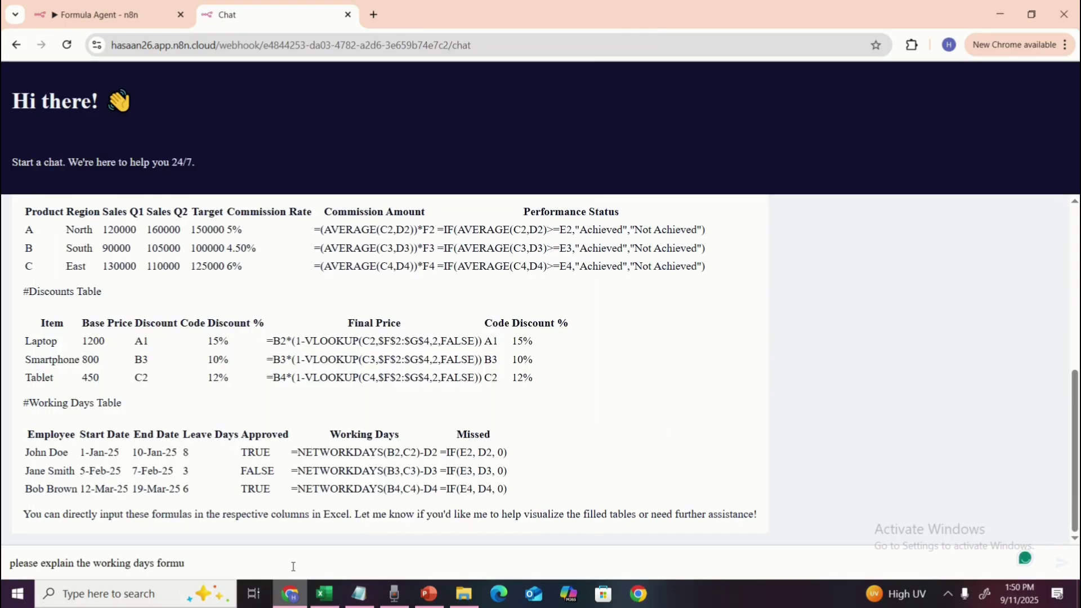
type("la")
key("Return")
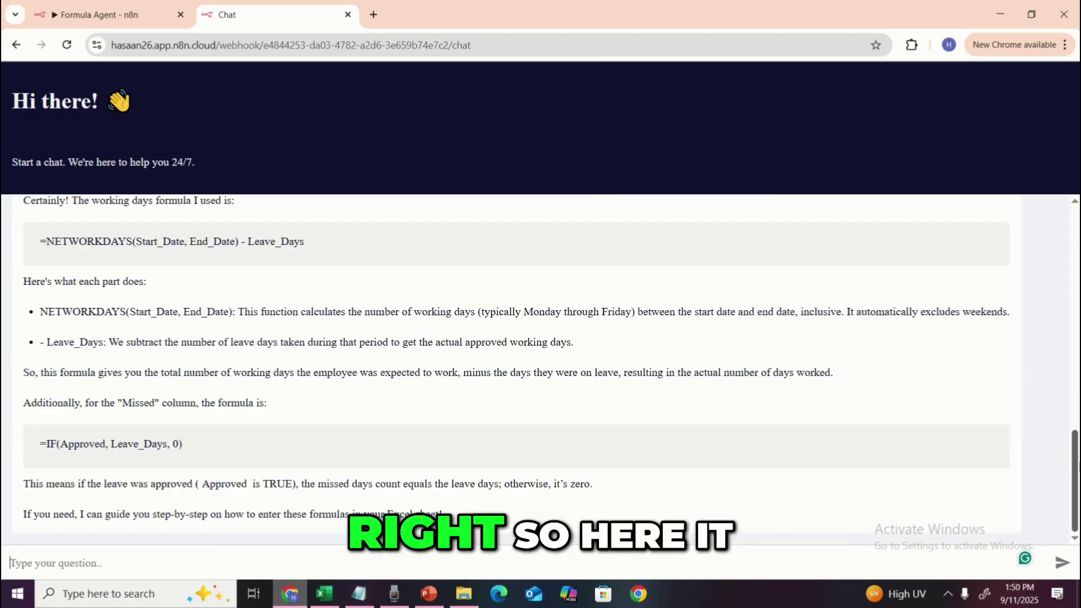
Read the agent's explanation of the working days and Missed formulas and check it against the first employee's leave days in Excel.
scroll(559, 364, "up", 4)
scroll(559, 364, "down", 2)
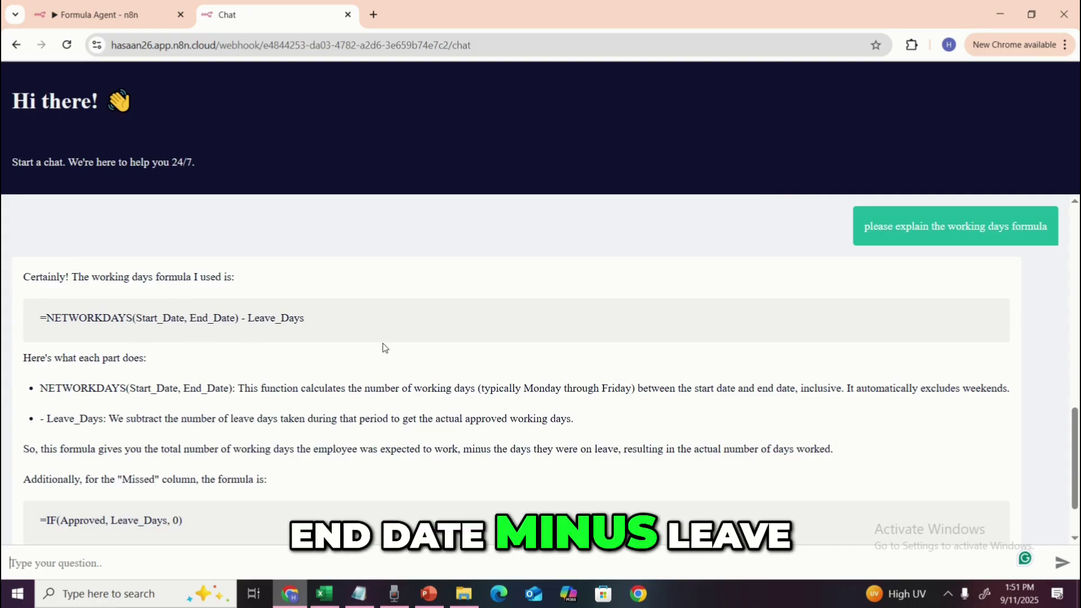
scroll(982, 392, "down", 1)
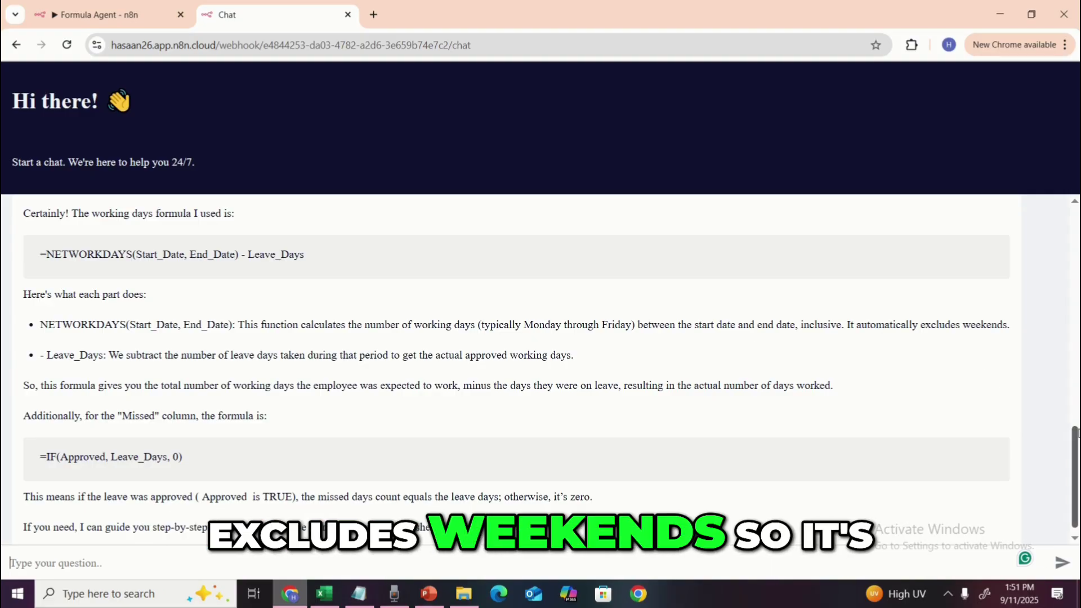
scroll(1077, 433, "down", 1)
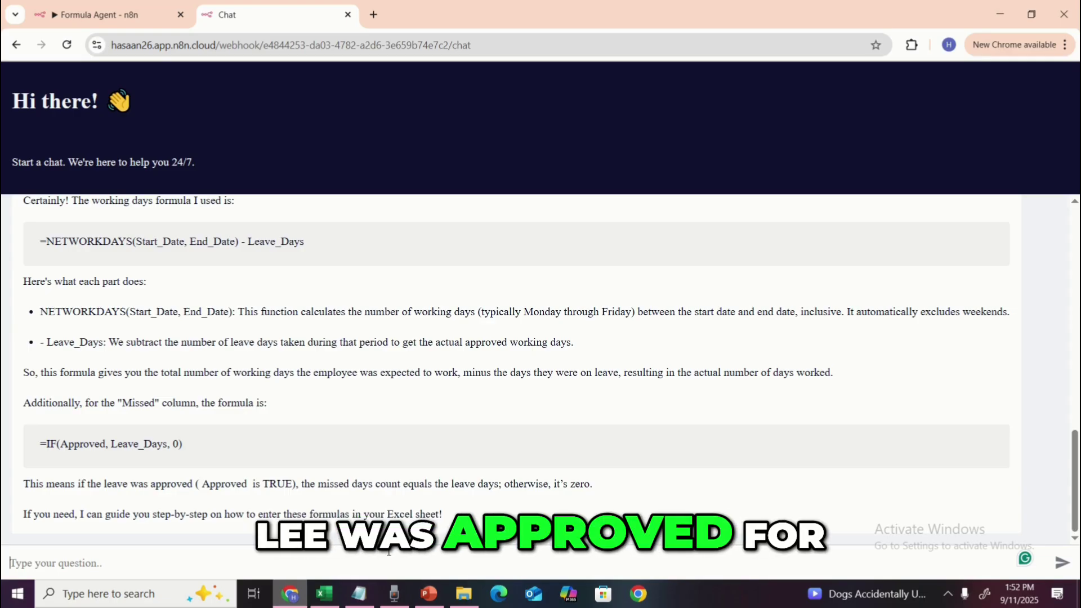
left_click(324, 593)
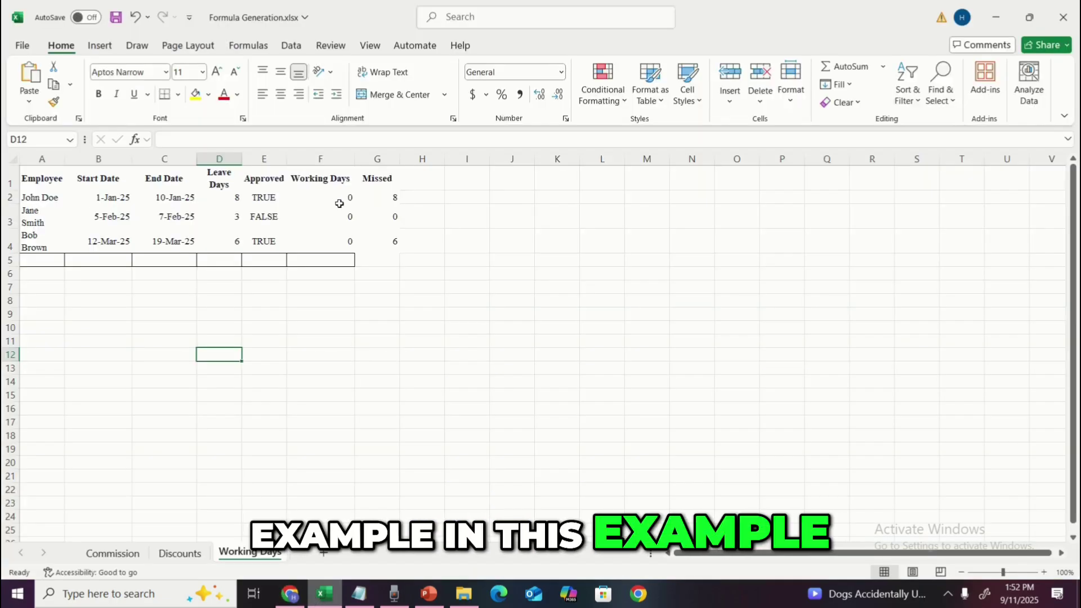
left_click(235, 197)
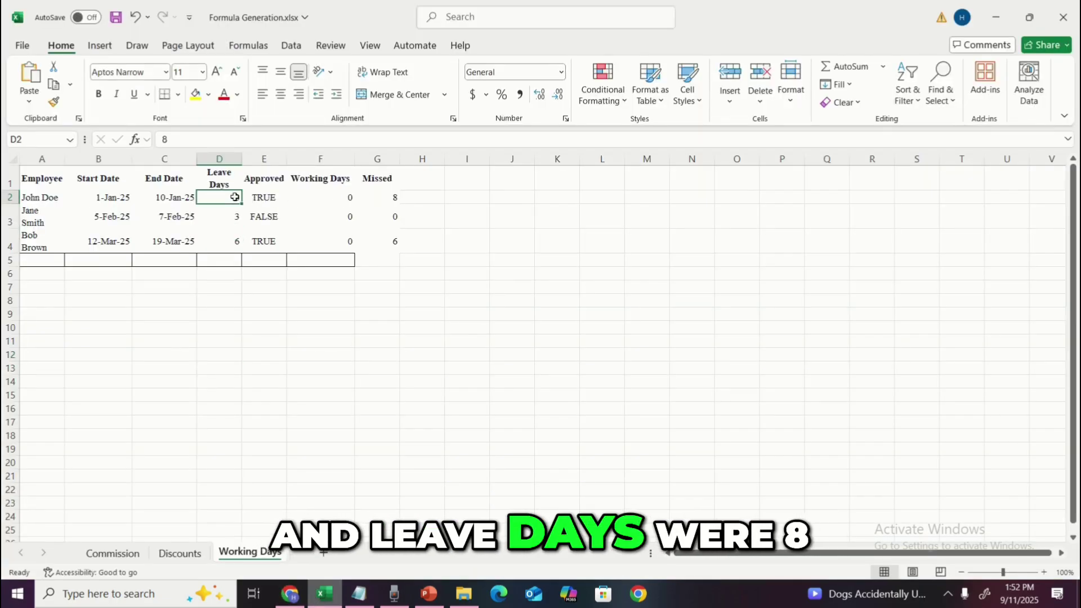
Check the first employee's start and end dates against the leave days on the Working Days sheet.
left_click(126, 197)
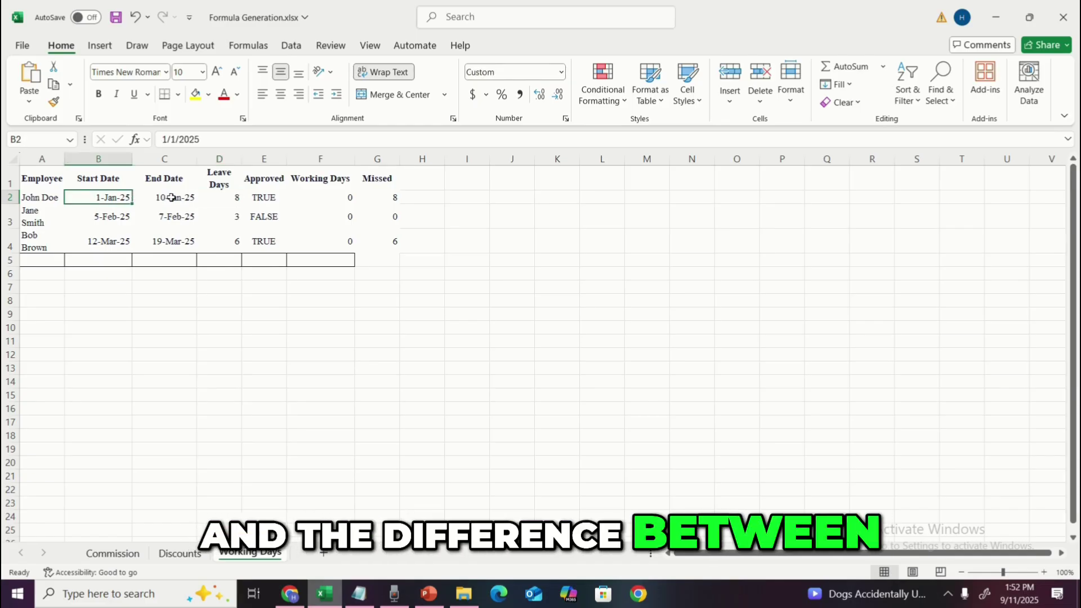
left_click(171, 197)
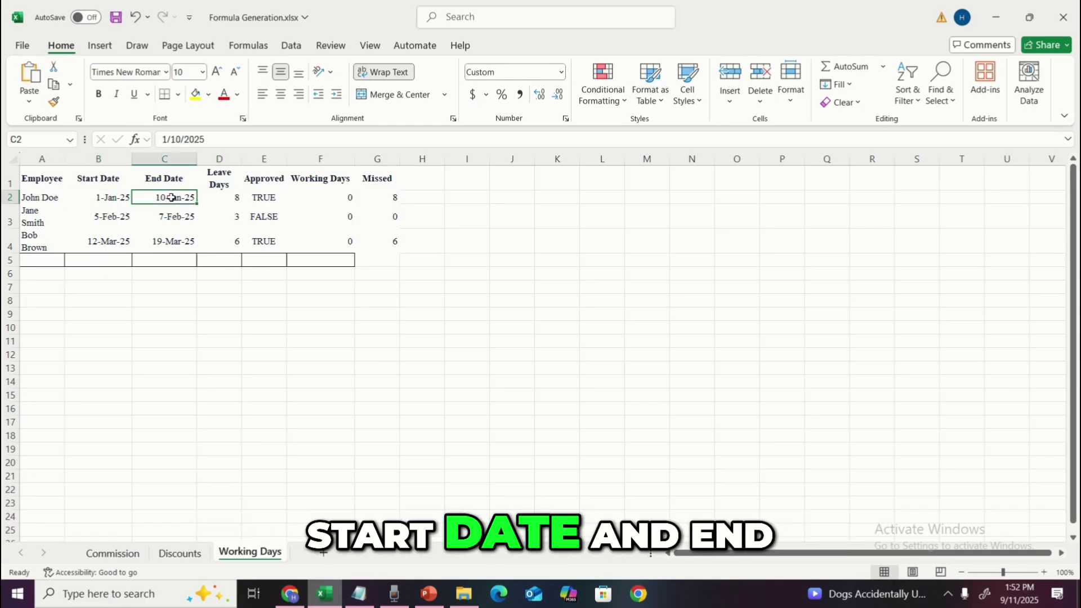
left_click(212, 314)
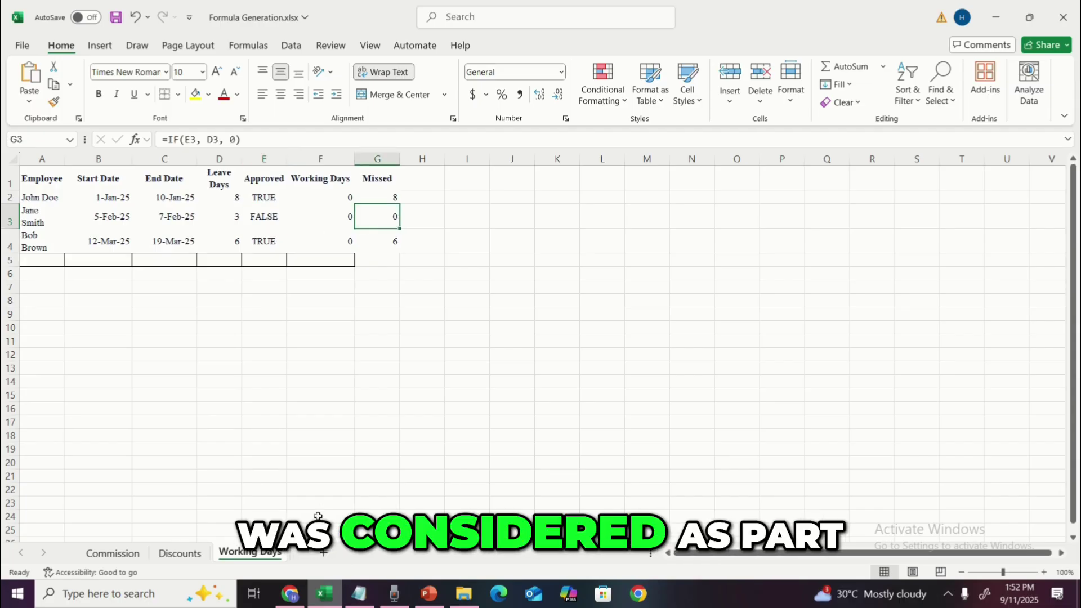
Return to the chat in Chrome and send the agent the message "please guide step by step for this formula".
left_click(290, 598)
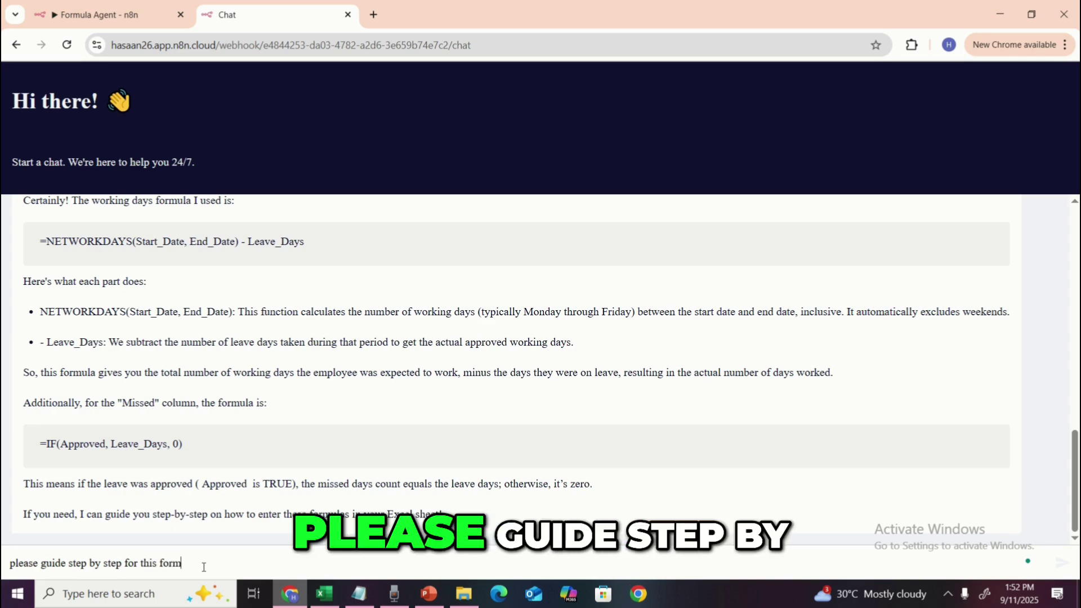
type("a")
key("Return")
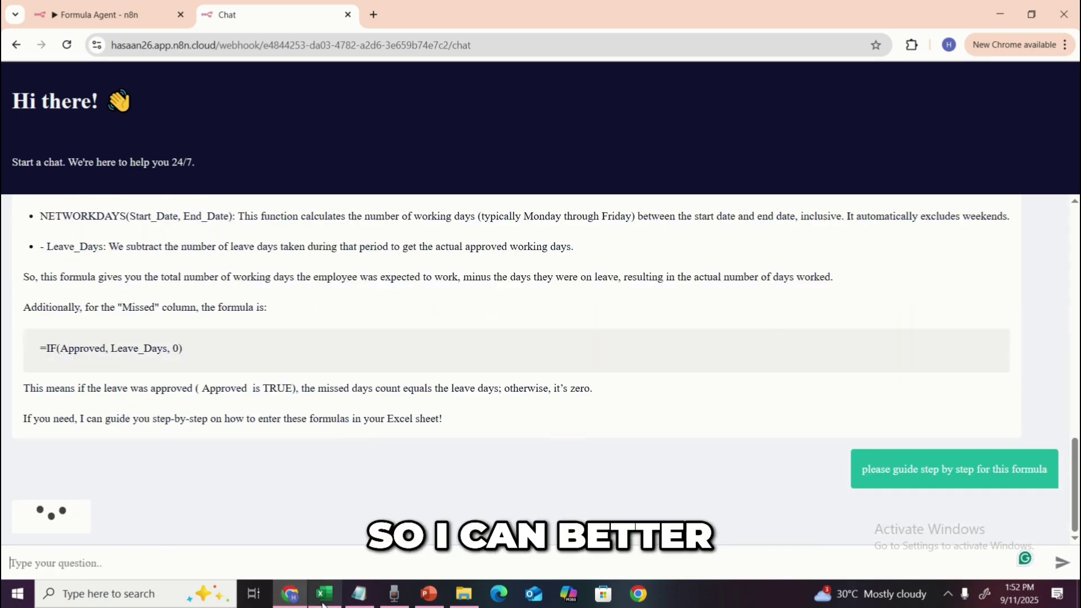
Review the agent's earlier tables and its guide for entering the Working Days formula, comparing the guide with the Working Days column in Excel.
scroll(544, 383, "up", 3)
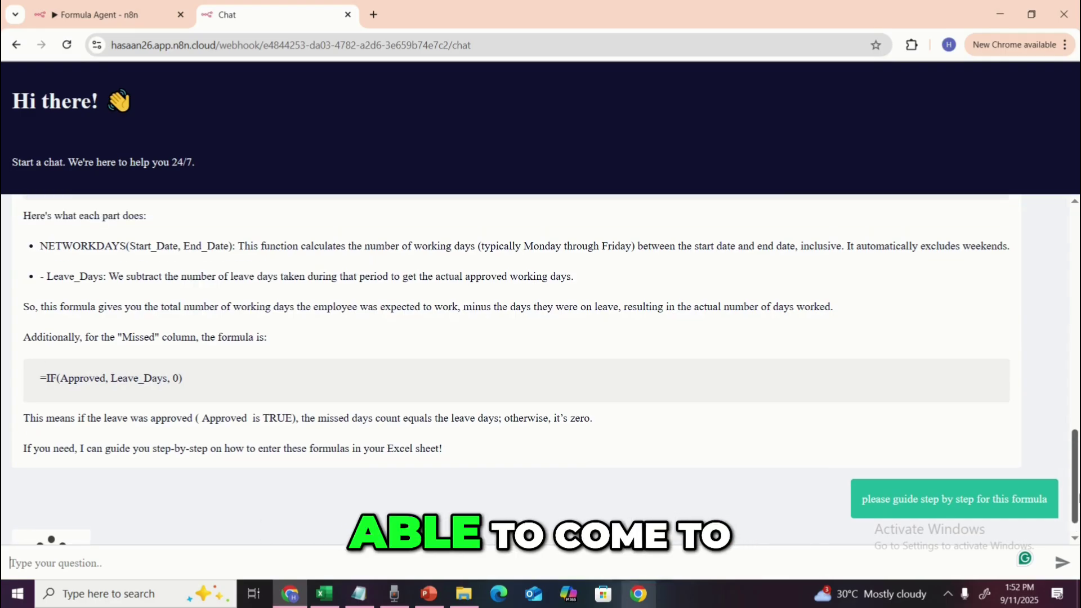
scroll(544, 383, "up", 5)
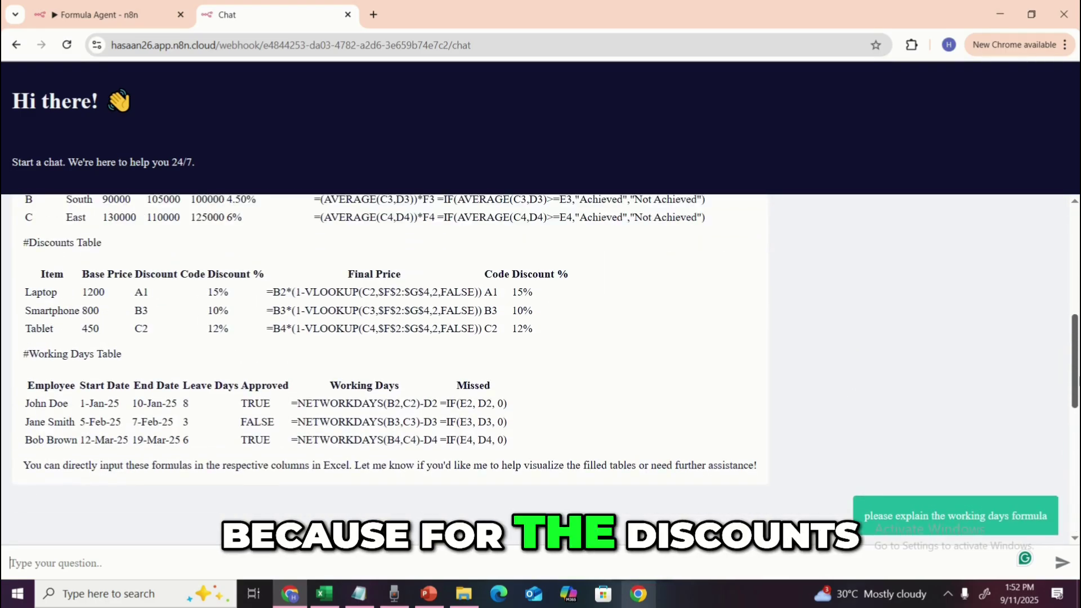
mouse_move(1075, 376)
left_mouse_down()
mouse_move(1075, 291)
mouse_move(1075, 364)
left_mouse_up()
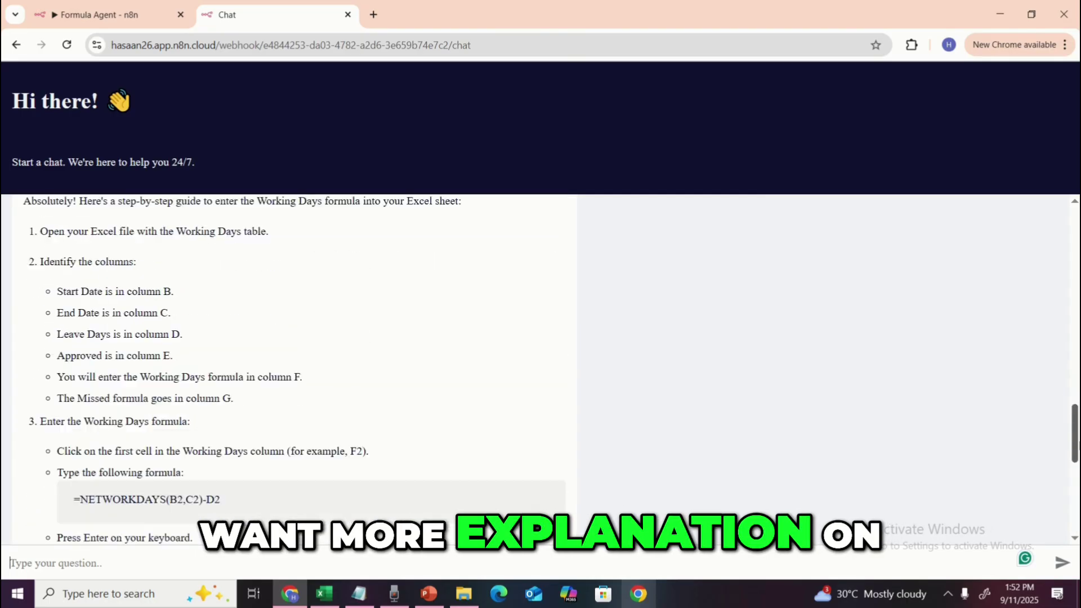
scroll(540, 366, "up", 3)
scroll(541, 366, "down", 2)
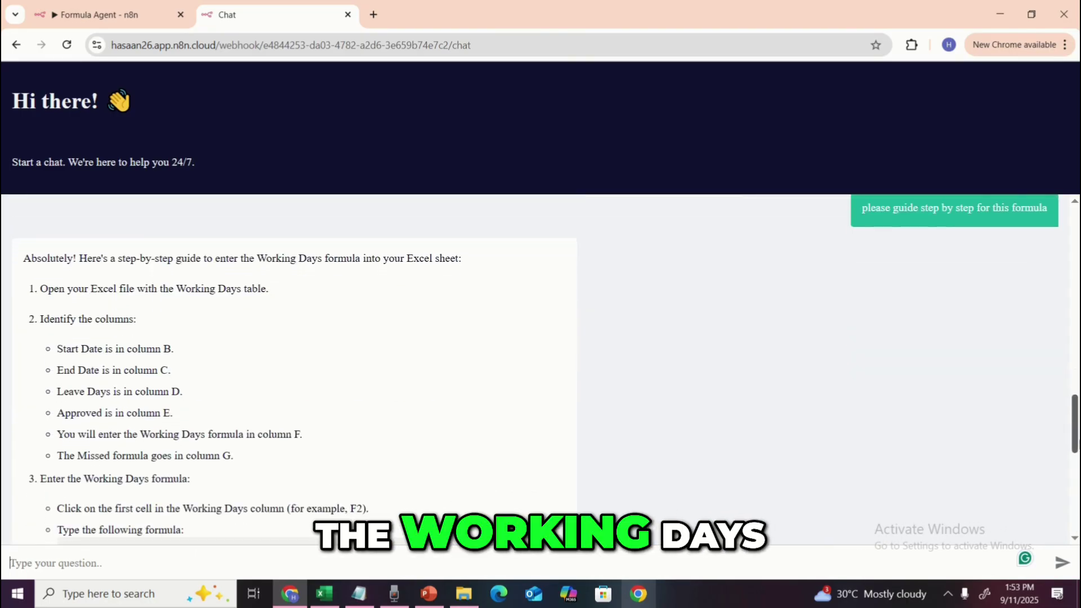
scroll(1075, 453, "down", 1)
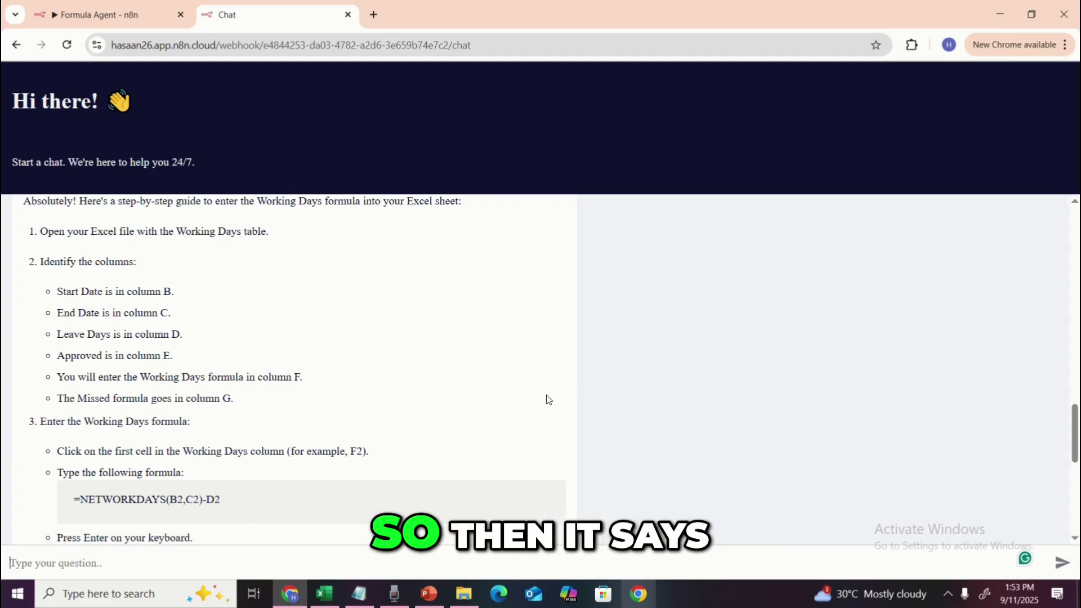
scroll(1057, 419, "down", 2)
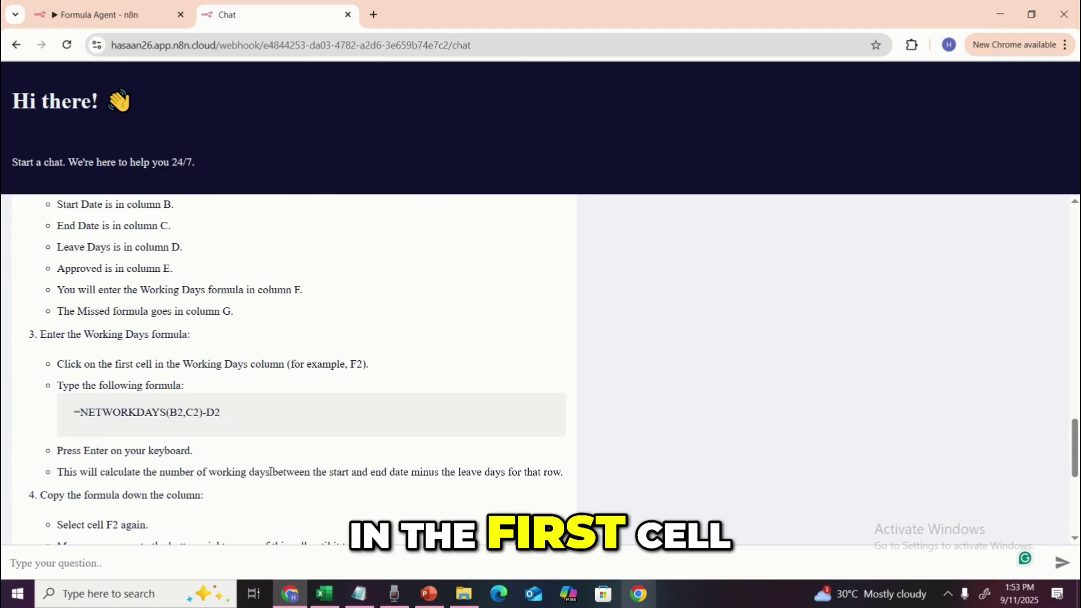
key("alt+Tab")
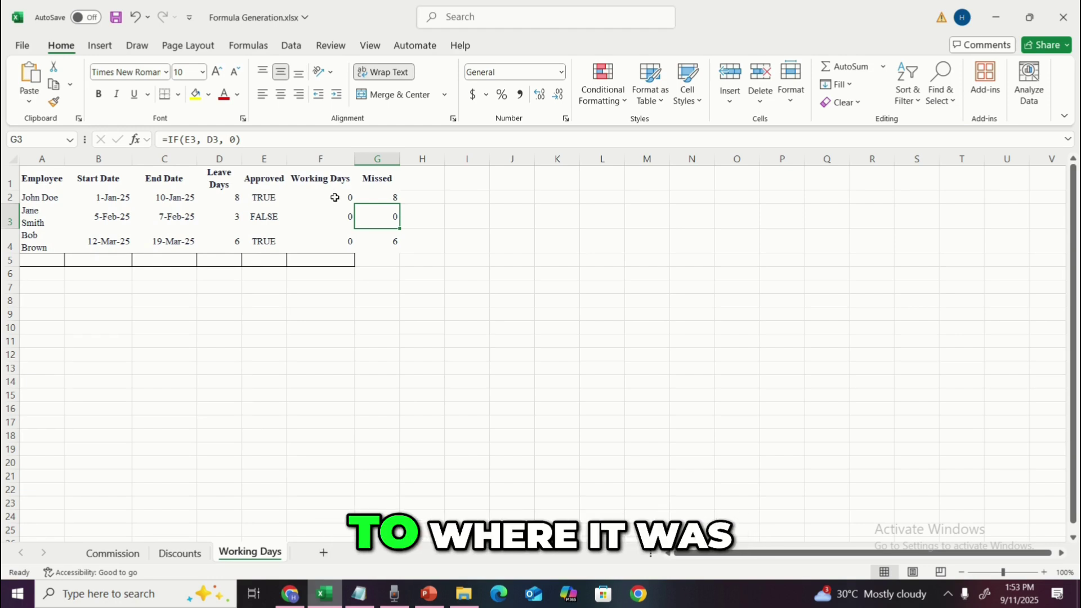
left_click(286, 599)
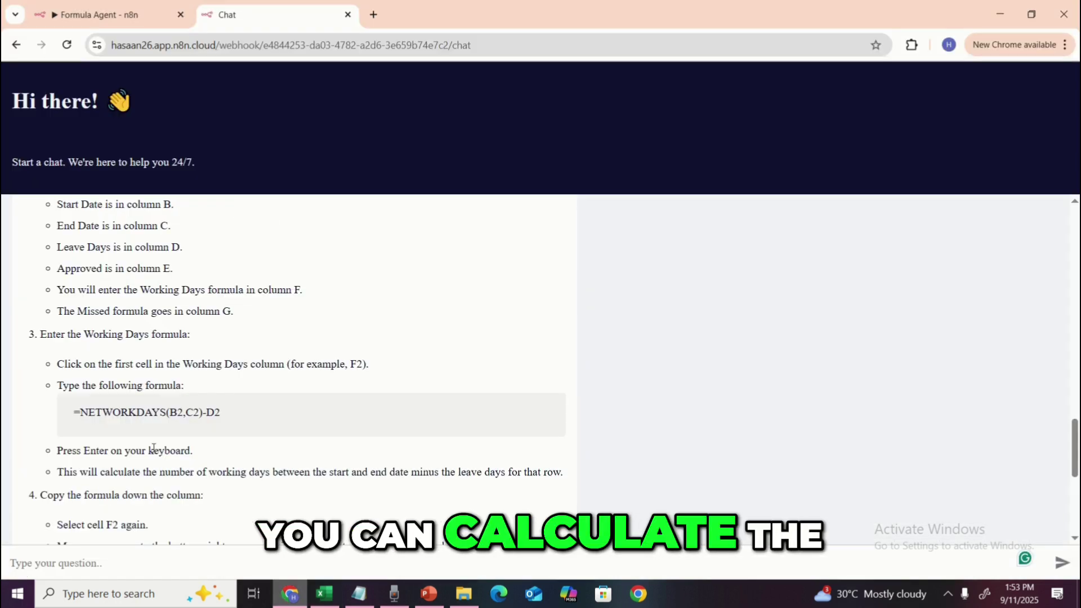
Read how the guide fills the formula down and enters the Missed formula, comparing it with the Working Days and Missed columns in Excel.
scroll(327, 432, "down", 2)
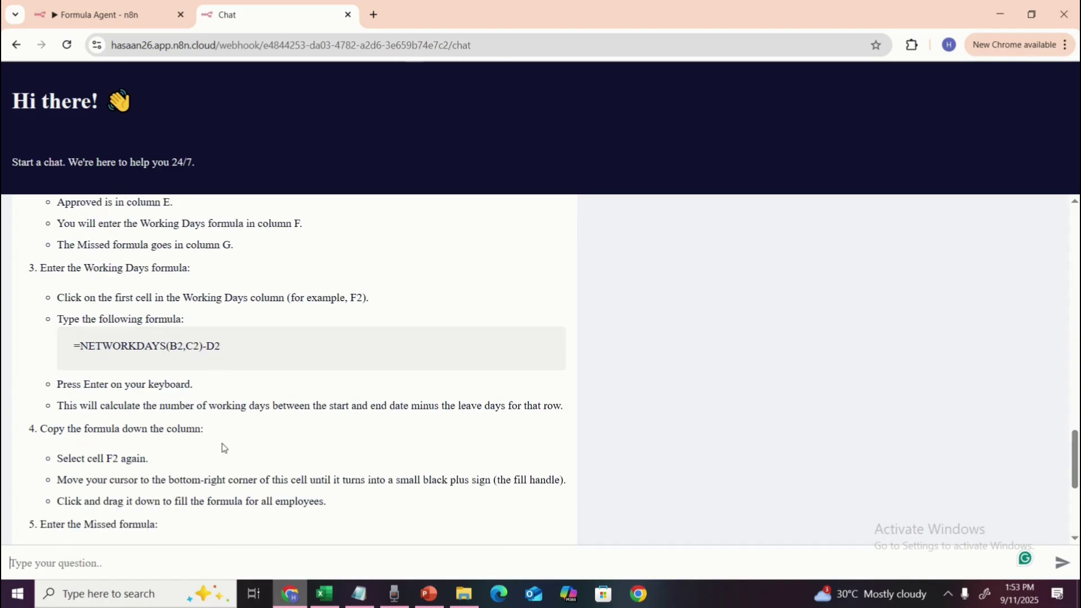
scroll(107, 420, "down", 1)
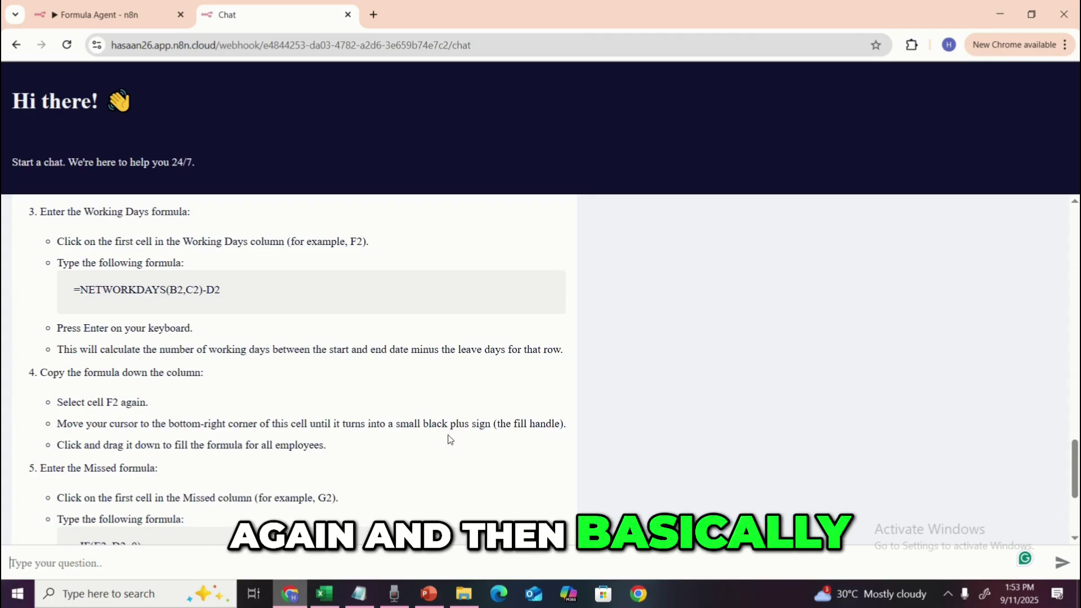
scroll(826, 452, "down", 1)
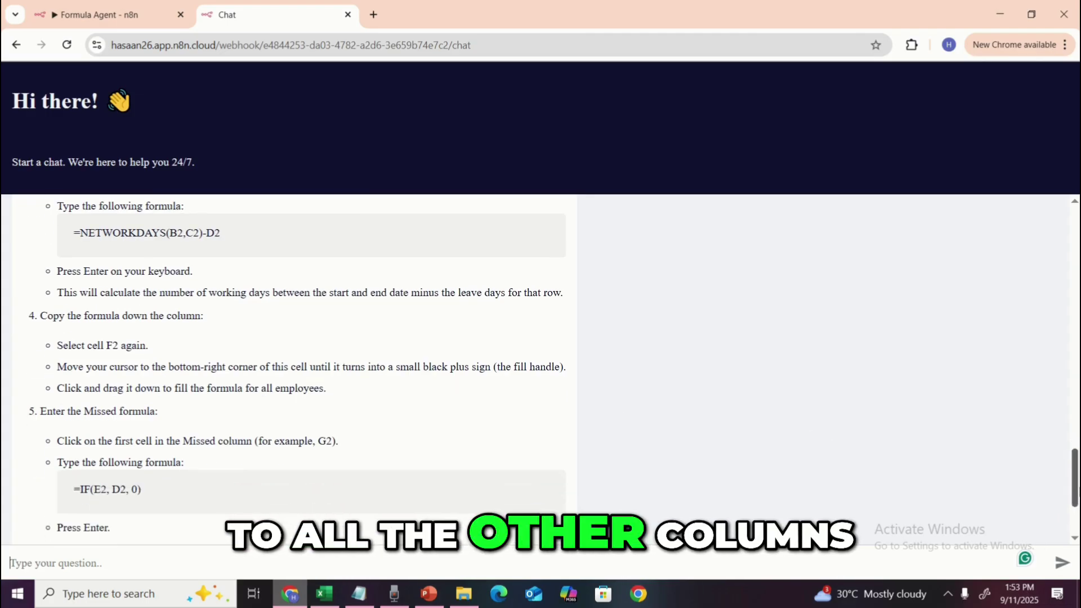
scroll(299, 369, "down", 1)
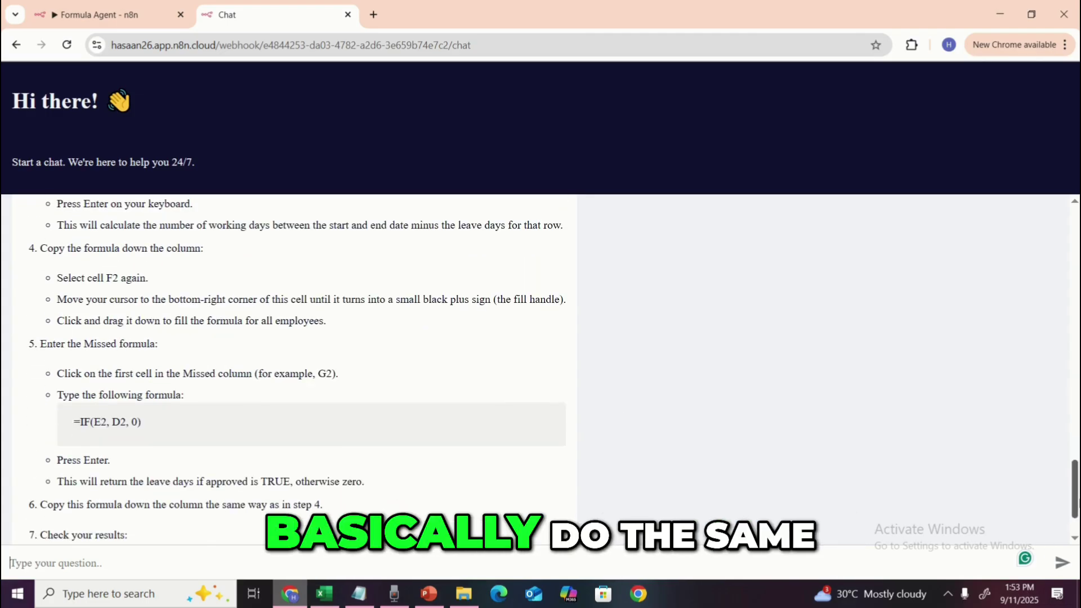
scroll(41, 320, "down", 1)
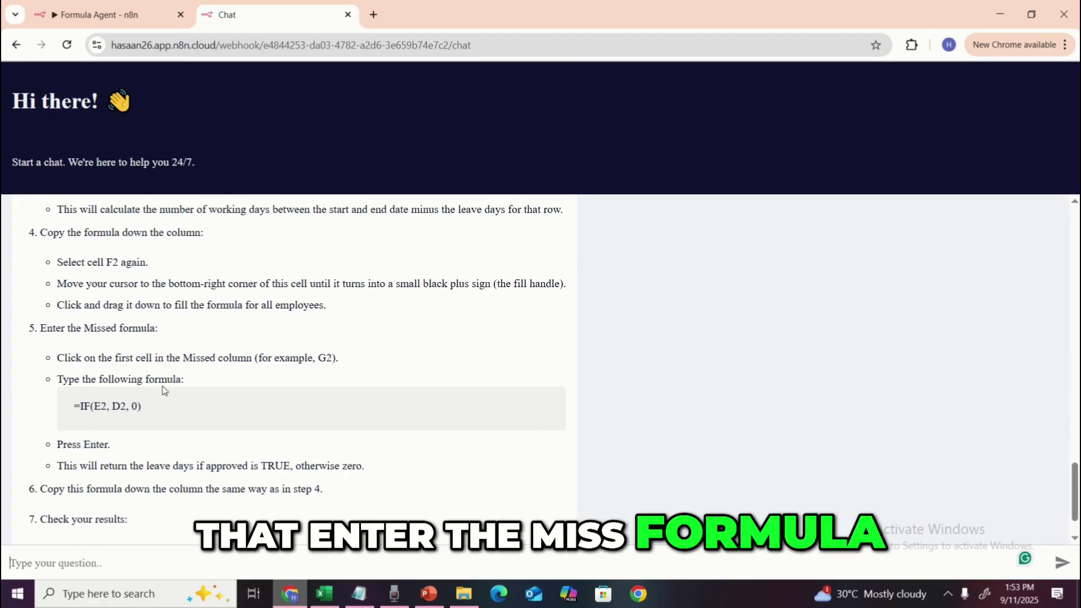
left_click_drag(144, 408, 73, 408)
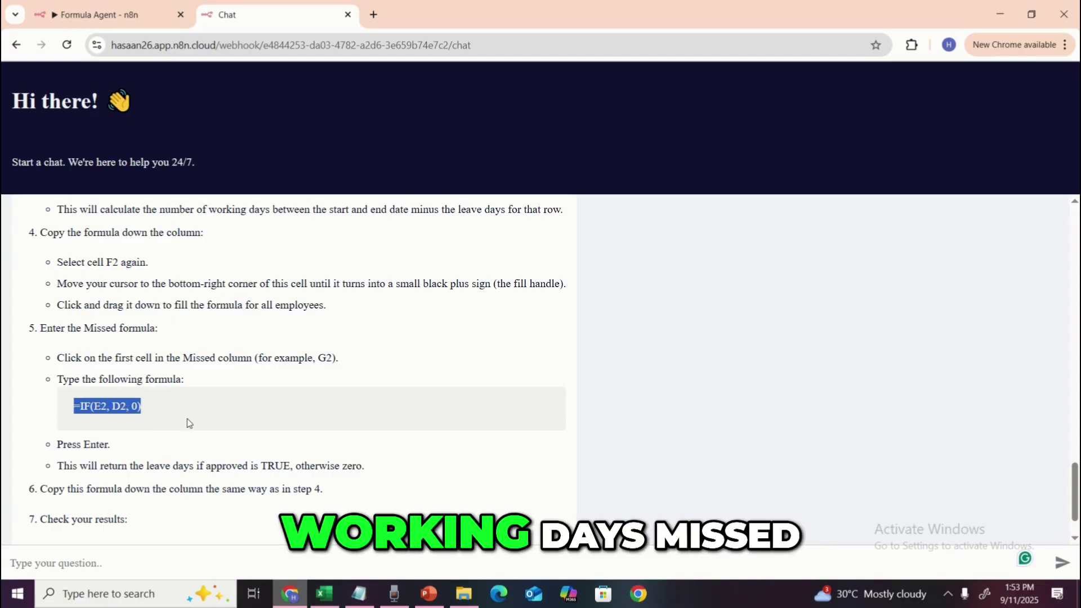
left_click(776, 503)
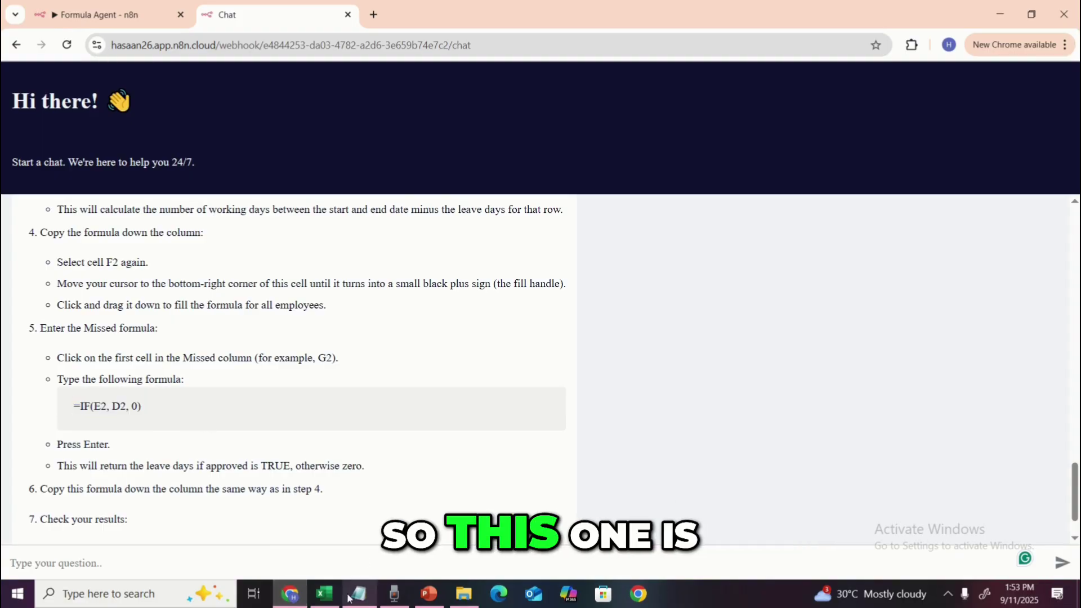
left_click(324, 593)
key("Left")
key("Up")
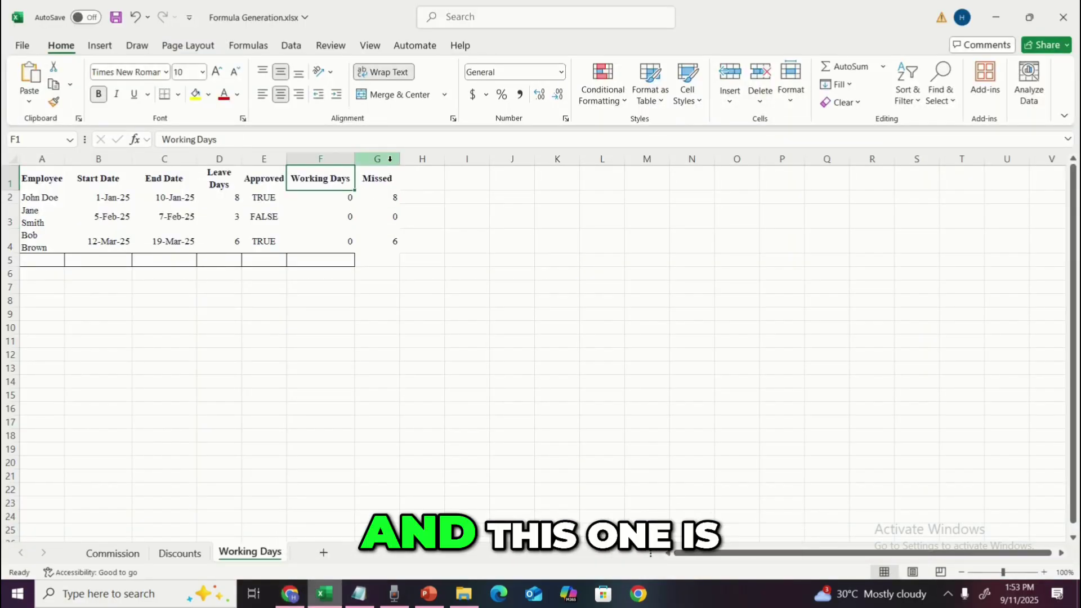
left_click(290, 591)
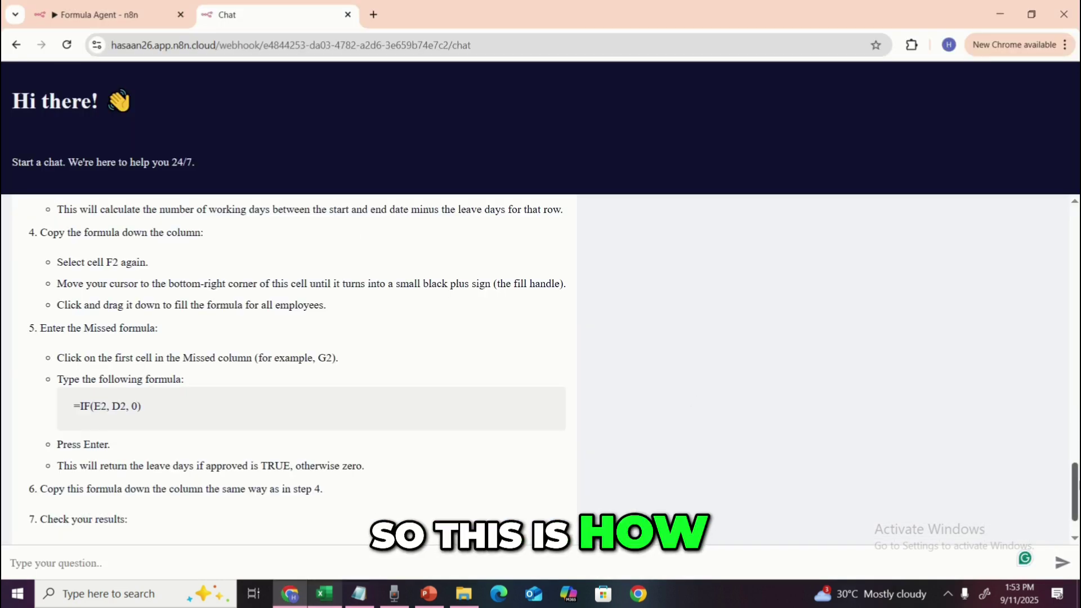
Read the guide's closing verification instruction and inspect the results on the Working Days, Discounts and Commission sheets in Excel.
scroll(684, 402, "down", 1)
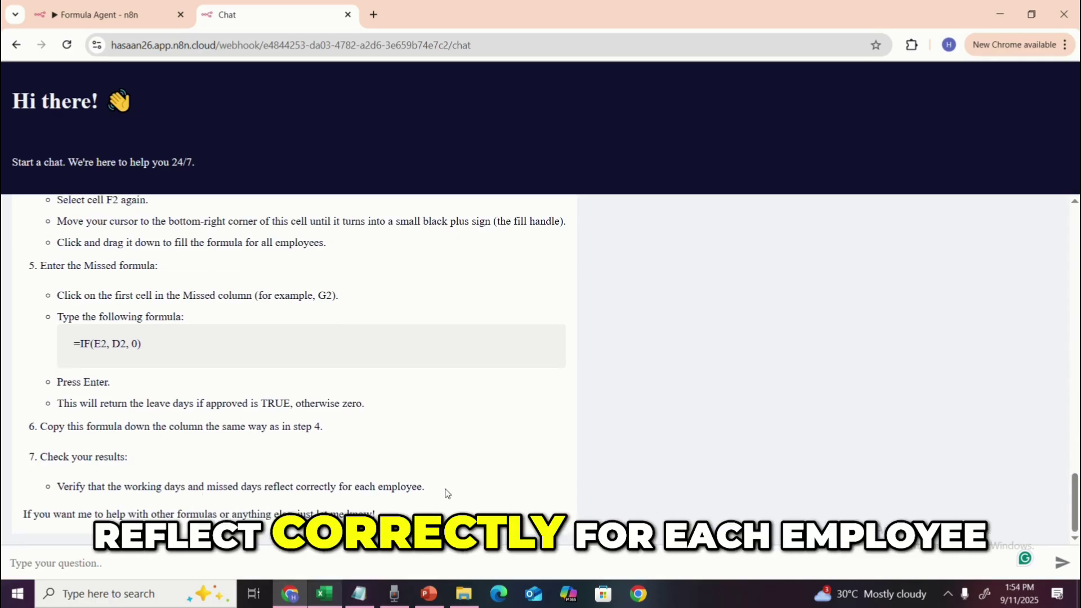
key("alt+Tab")
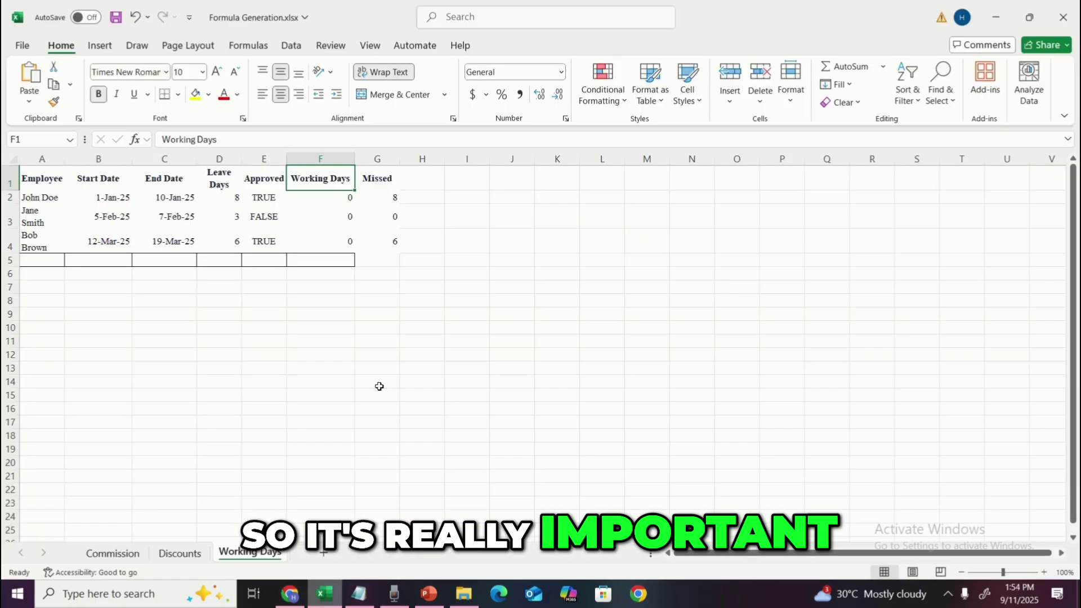
left_click(376, 269)
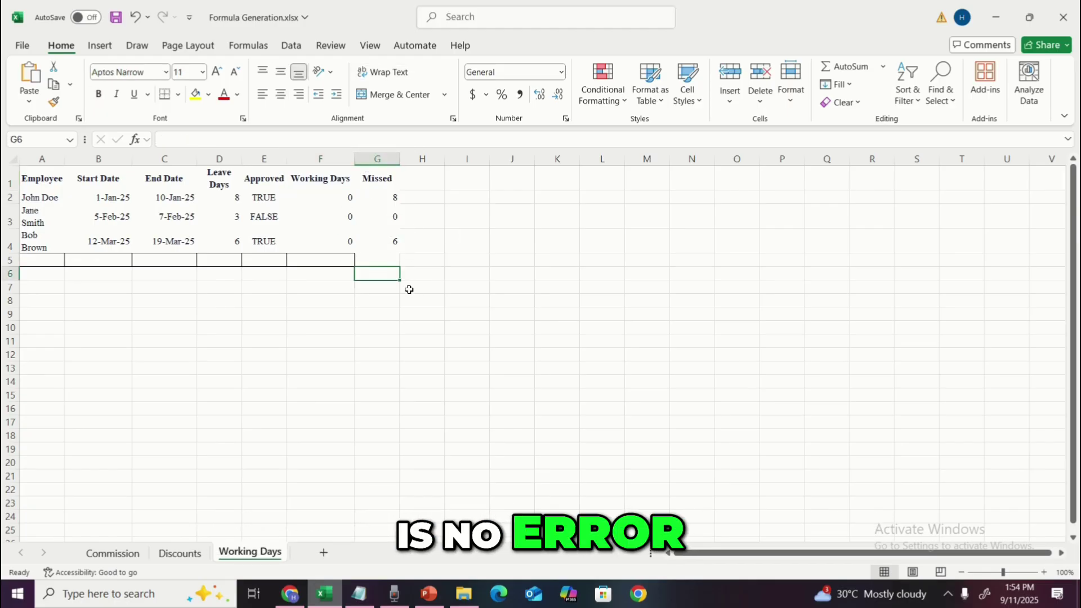
left_click(176, 551)
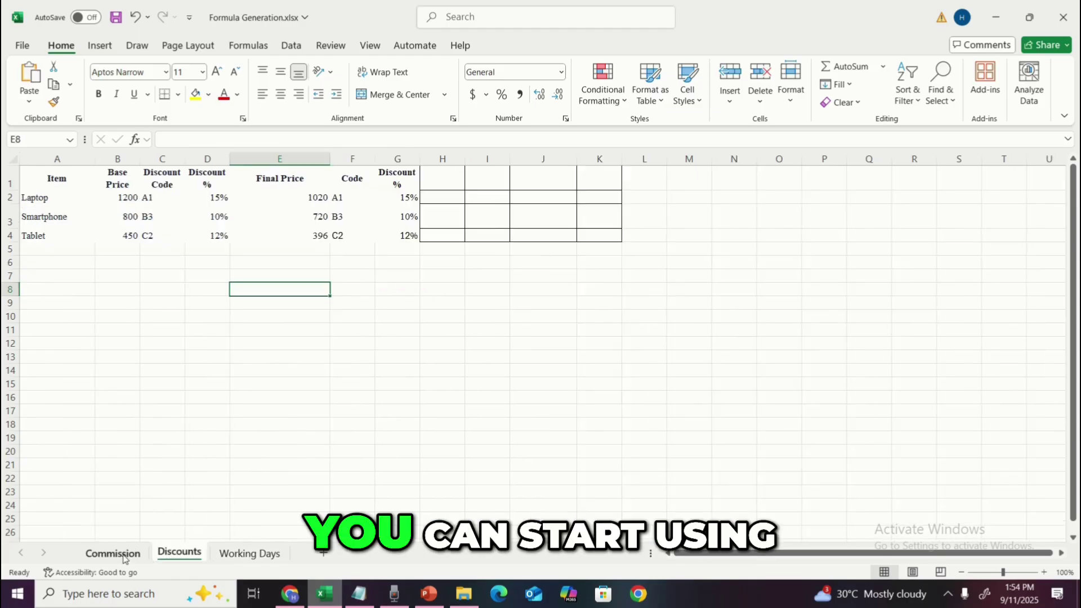
left_click(121, 554)
Return to the chat in Chrome and review the original request, the generated tables and the working days explanation.
left_click(289, 592)
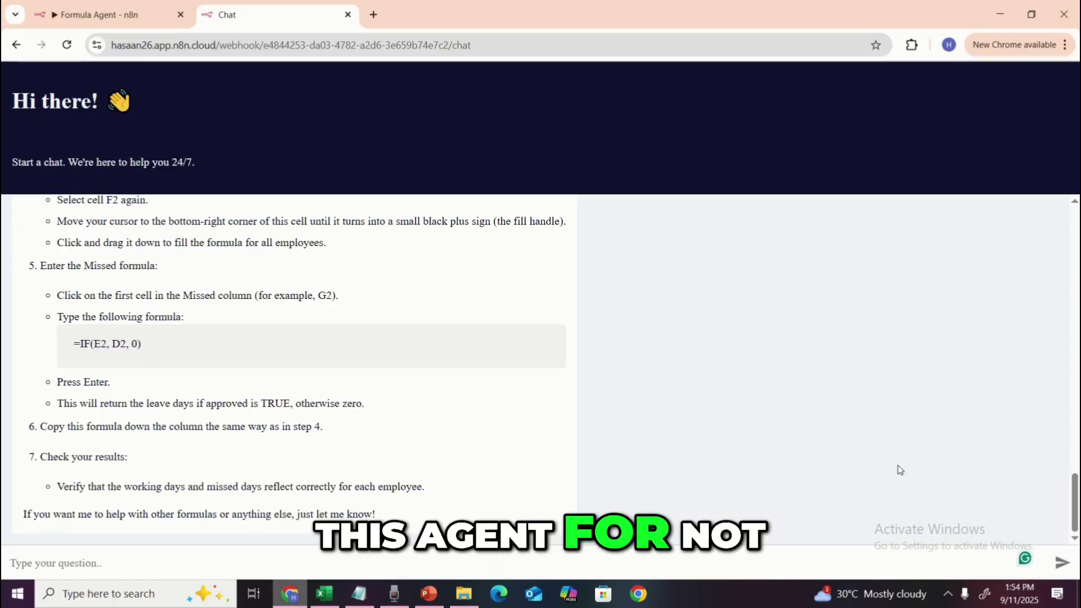
scroll(534, 365, "up", 15)
scroll(534, 365, "down", 5)
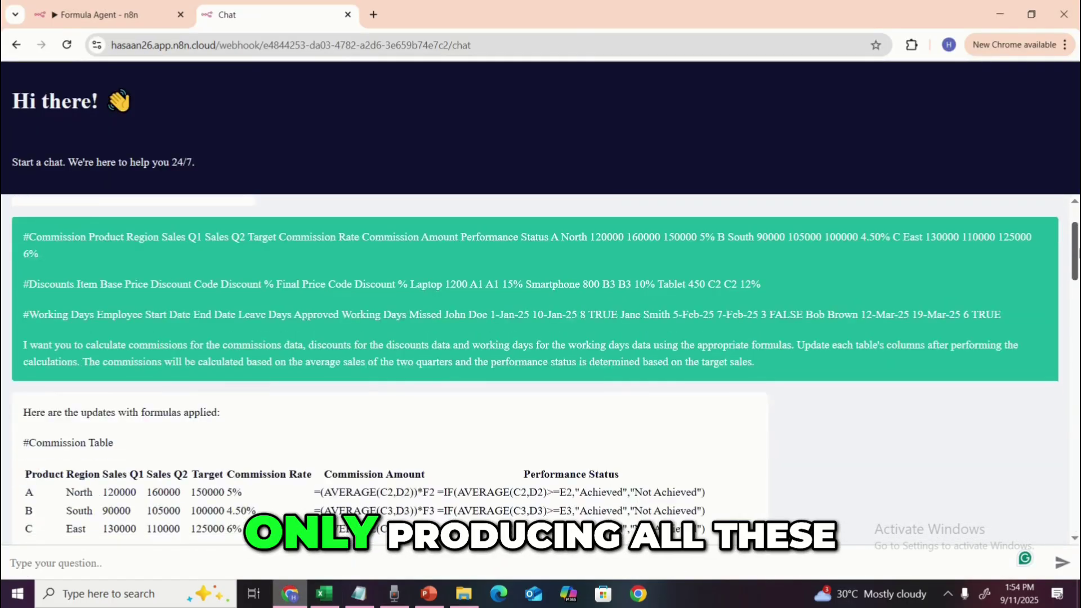
scroll(535, 366, "down", 3)
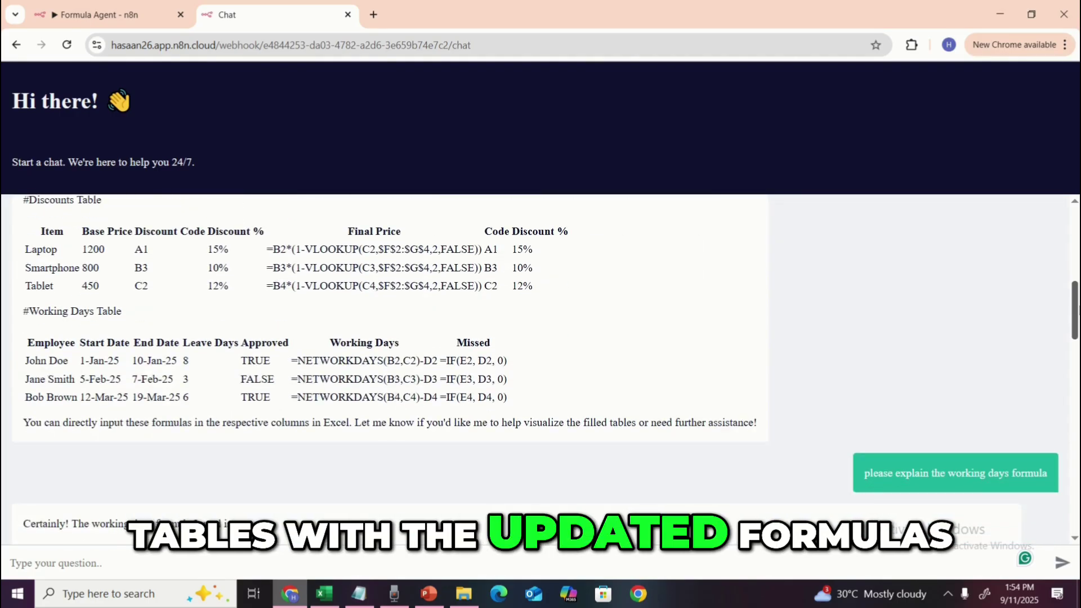
scroll(535, 366, "up", 4)
scroll(1076, 352, "down", 5)
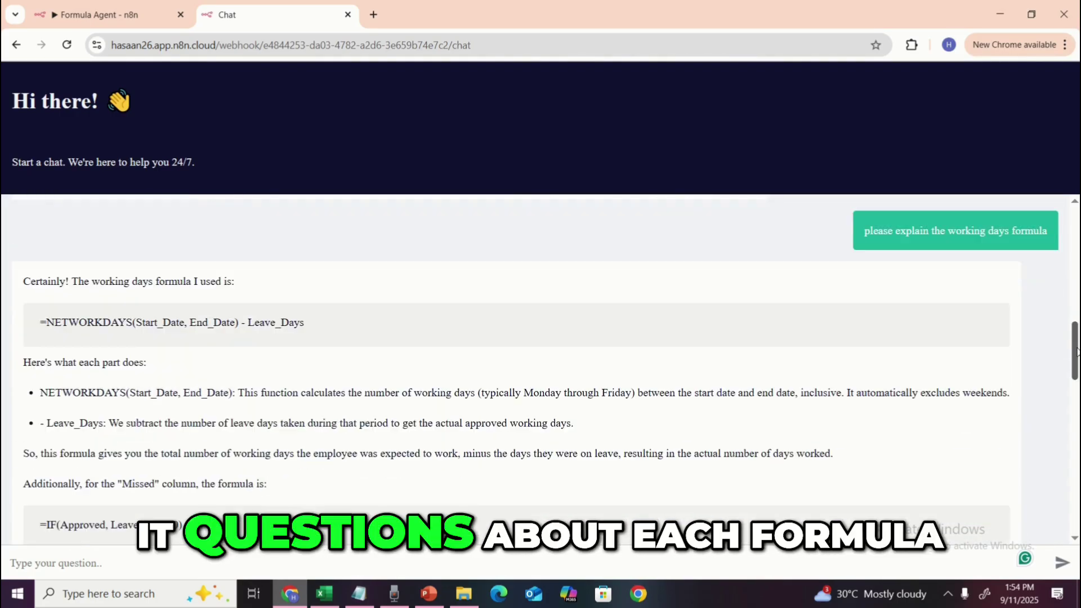
left_click_drag(1076, 352, 1076, 237)
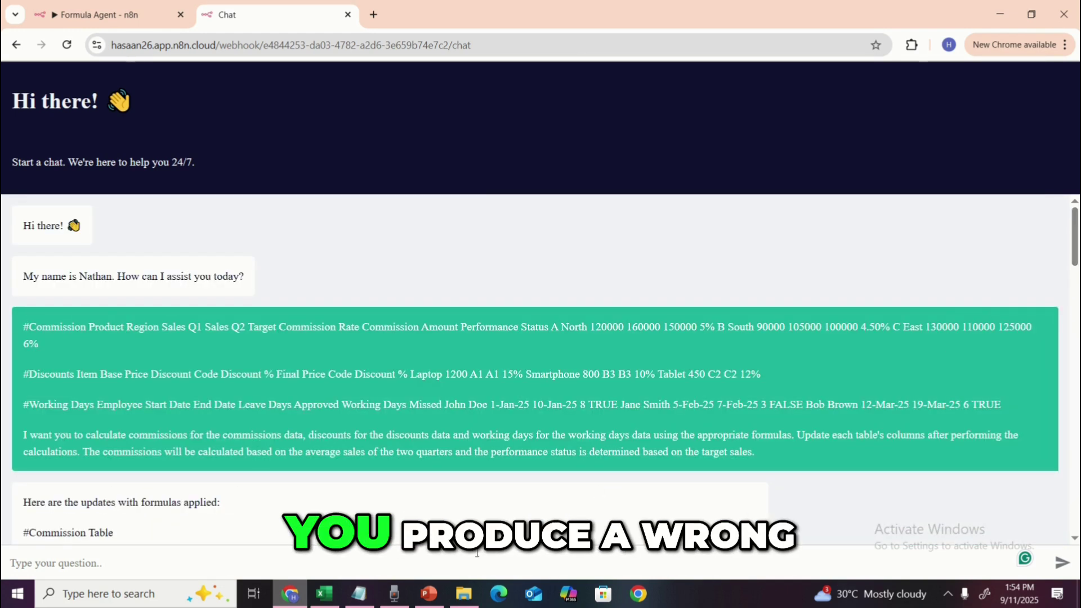
Open the empty cell G8 for editing on Excel's Commission sheet, and skim the full agent conversation in Chrome.
left_click(319, 597)
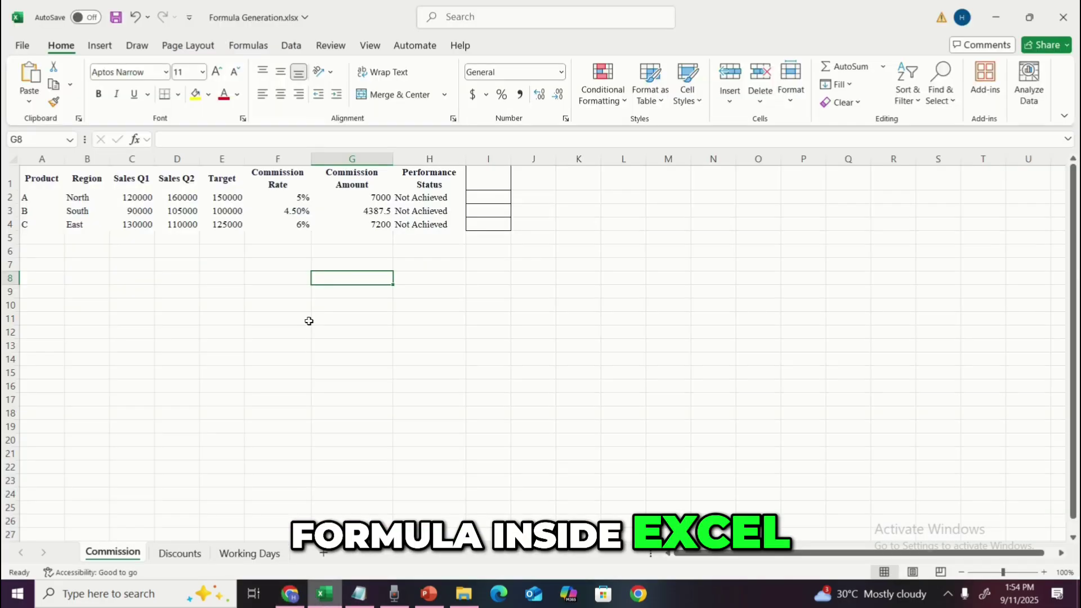
double_click(342, 278)
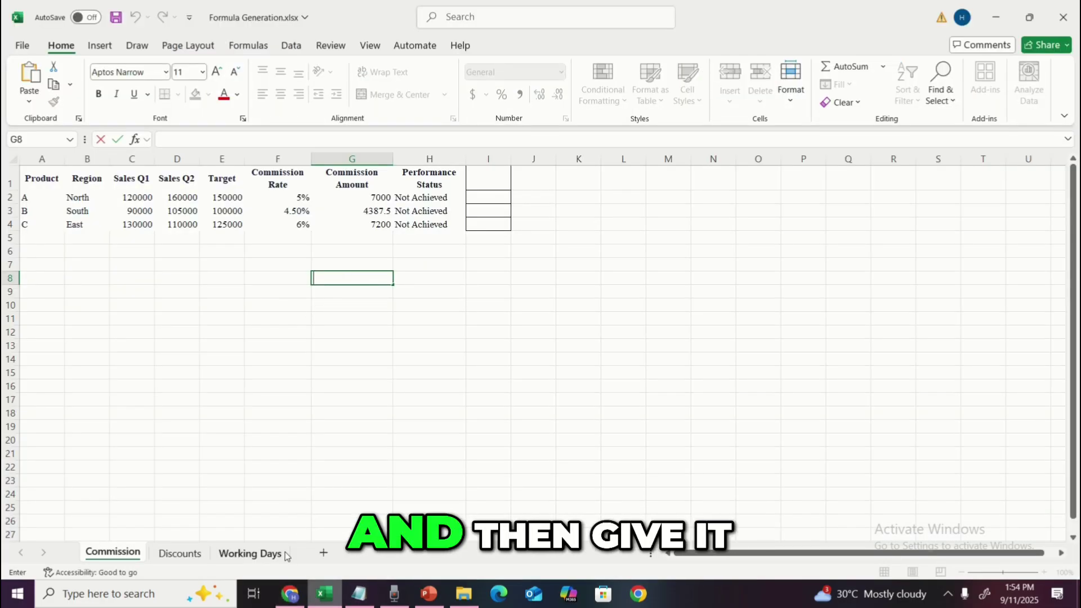
left_click(289, 593)
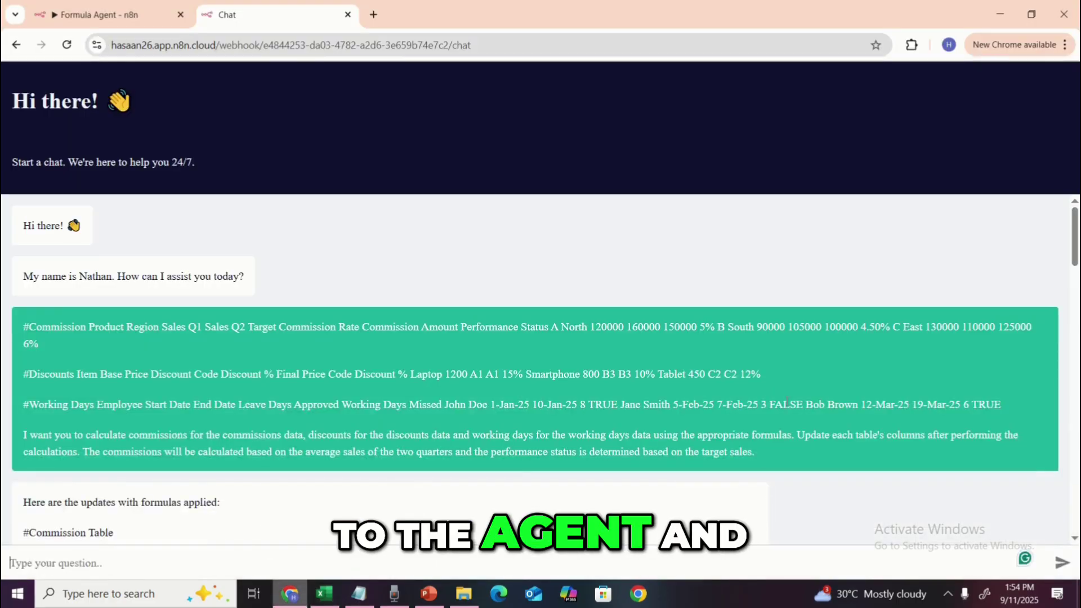
scroll(535, 365, "down", 10)
scroll(534, 366, "down", 15)
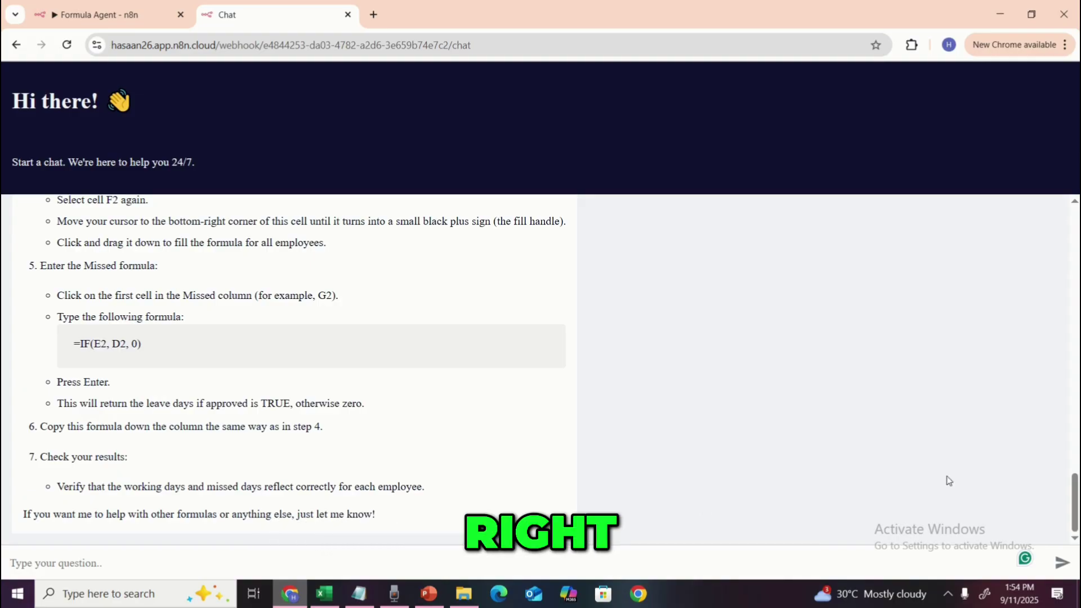
scroll(901, 422, "up", 20)
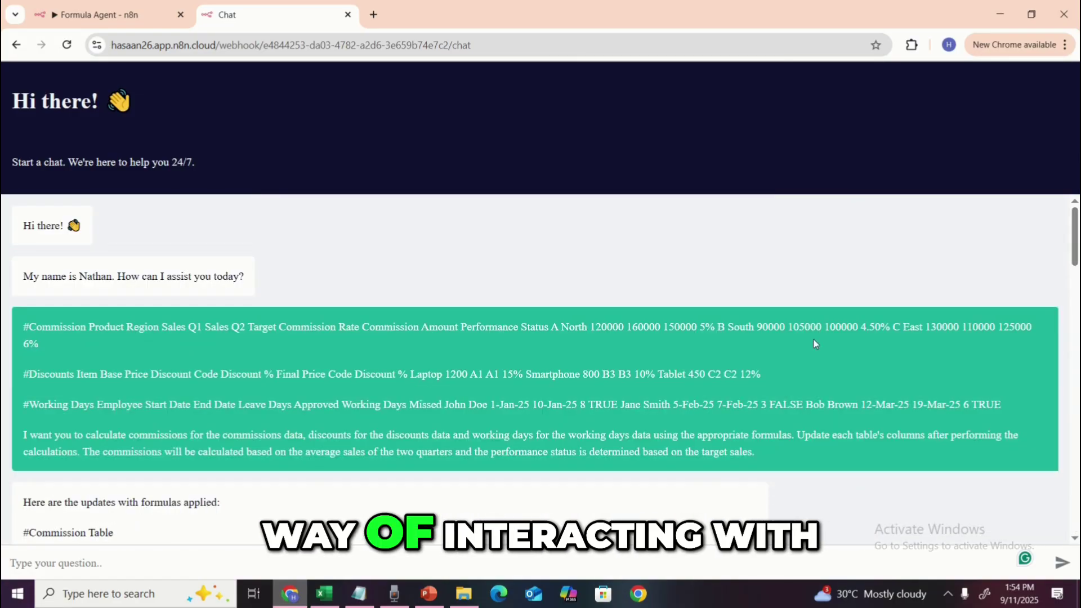